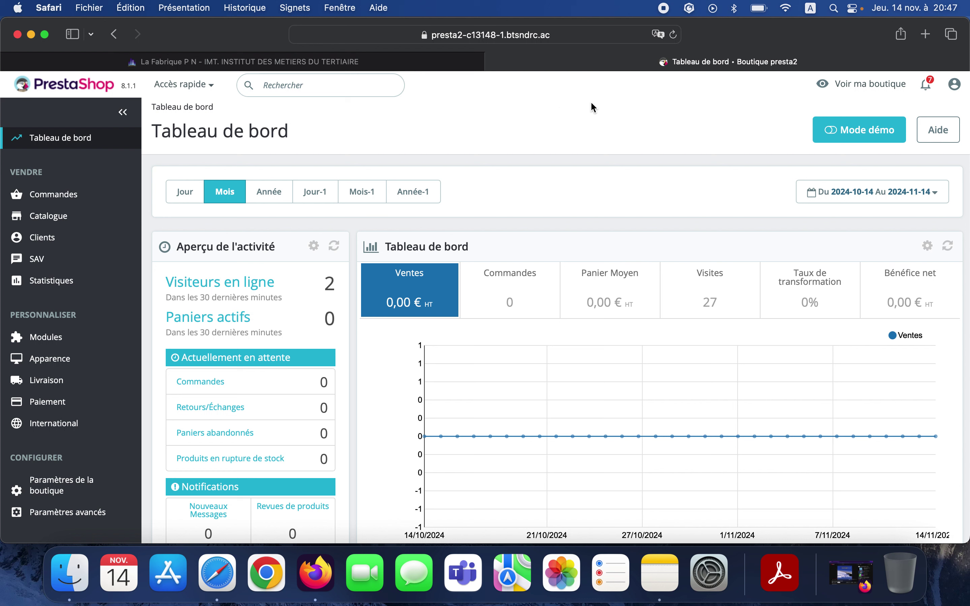
- Open the storefront and look over its home page sections and the subcategories of Vêtements and Accessoires
{"action": "left_click", "coordinate": [842, 92]}
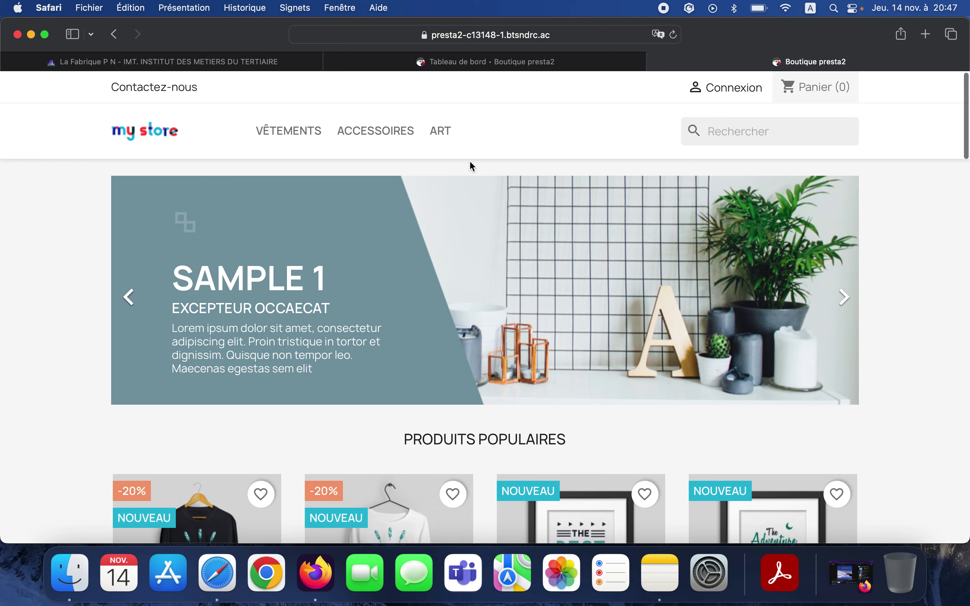
{"action": "scroll", "coordinate": [469, 162], "scroll_direction": "down", "scroll_amount": 5}
{"action": "scroll", "coordinate": [469, 164], "scroll_direction": "down", "scroll_amount": 8}
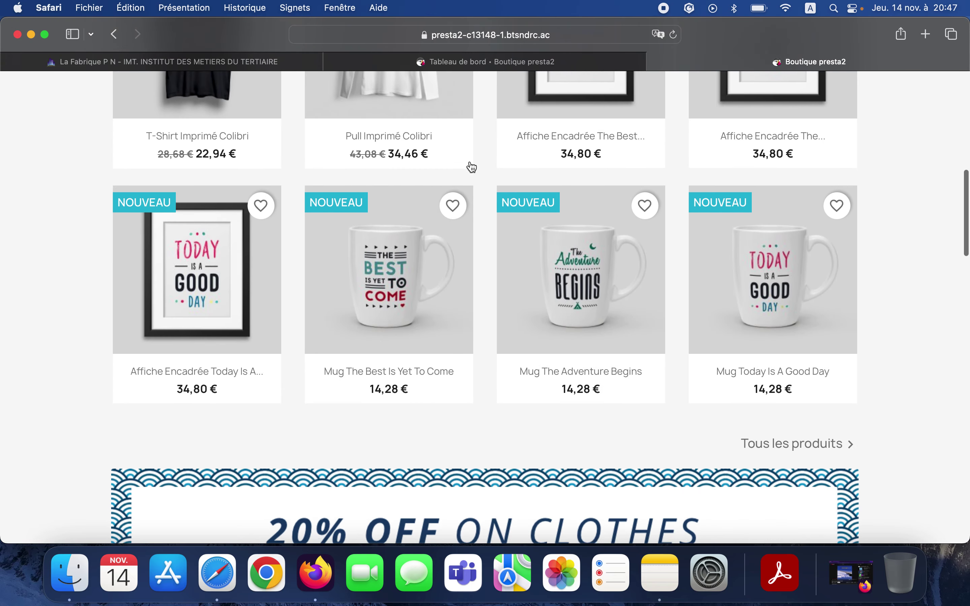
{"action": "scroll", "coordinate": [60, 260], "scroll_direction": "down", "scroll_amount": 5}
{"action": "scroll", "coordinate": [60, 258], "scroll_direction": "down", "scroll_amount": 15}
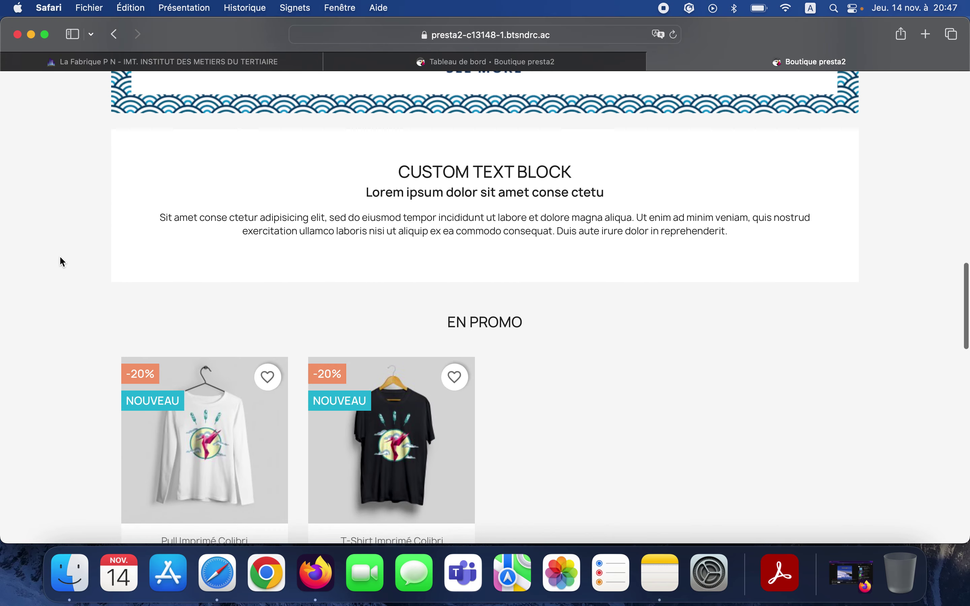
{"action": "scroll", "coordinate": [60, 257], "scroll_direction": "down", "scroll_amount": 4}
{"action": "scroll", "coordinate": [61, 257], "scroll_direction": "up", "scroll_amount": 20}
{"action": "scroll", "coordinate": [59, 256], "scroll_direction": "up", "scroll_amount": 8}
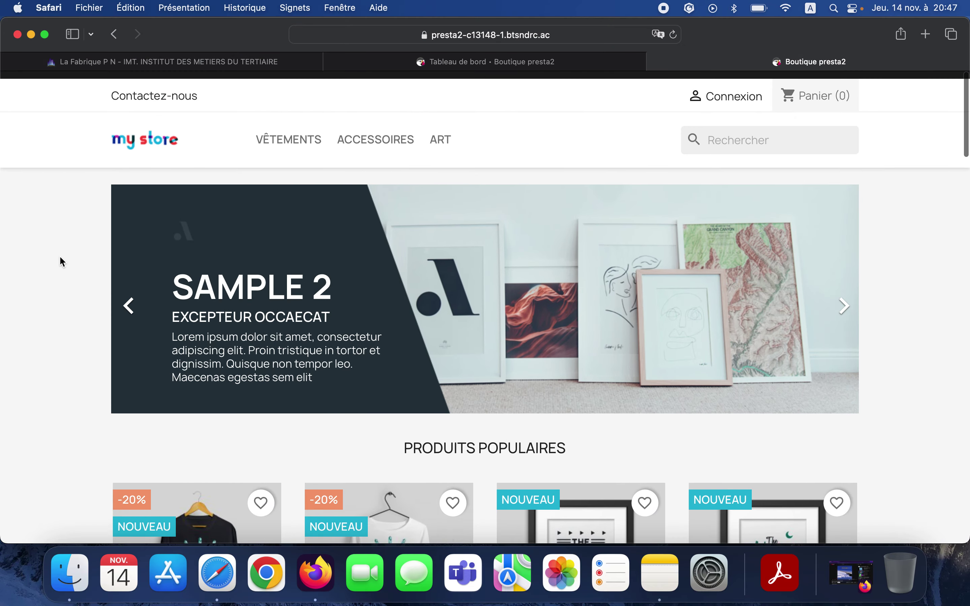
{"action": "mouse_move", "coordinate": [280, 136]}
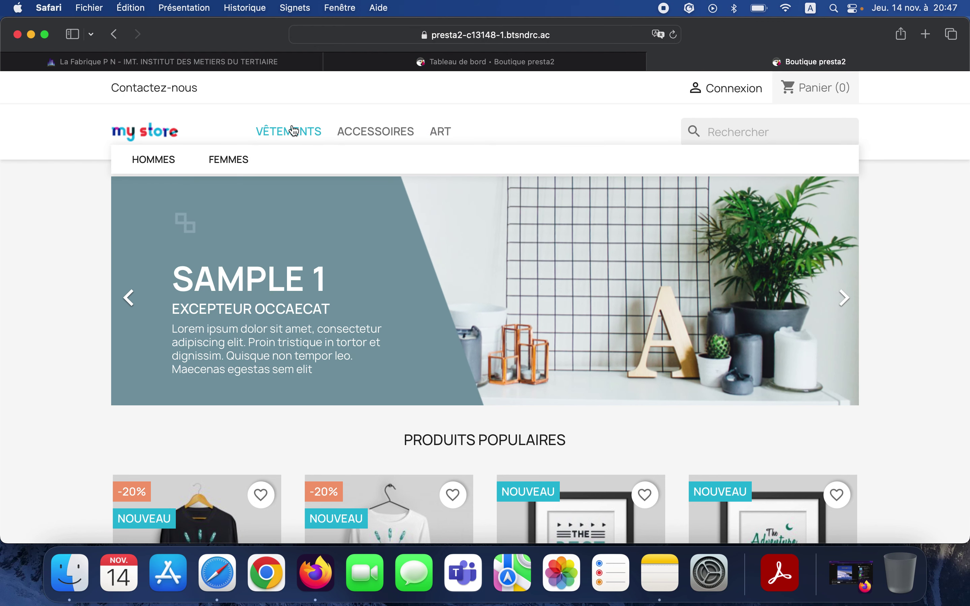
{"action": "mouse_move", "coordinate": [391, 131]}
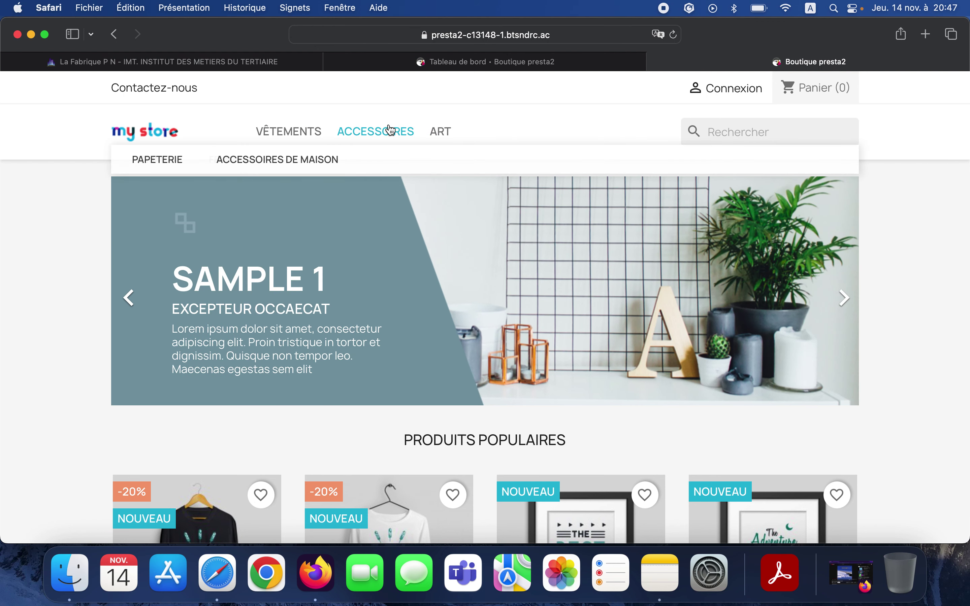
- Return to the back office and add a new catalogue product of the type Produit avec déclinaisons
{"action": "left_click", "coordinate": [513, 61]}
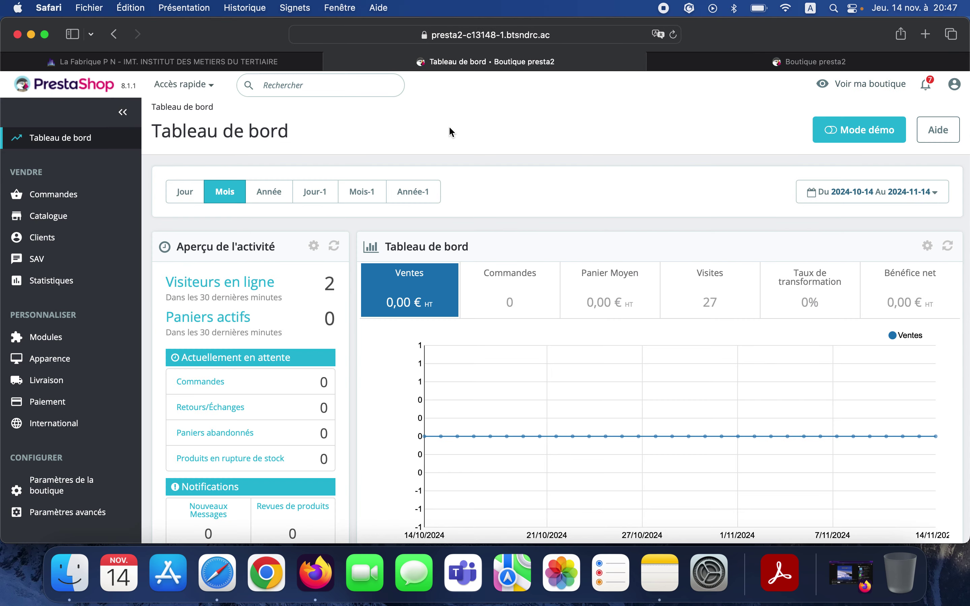
{"action": "mouse_move", "coordinate": [50, 199]}
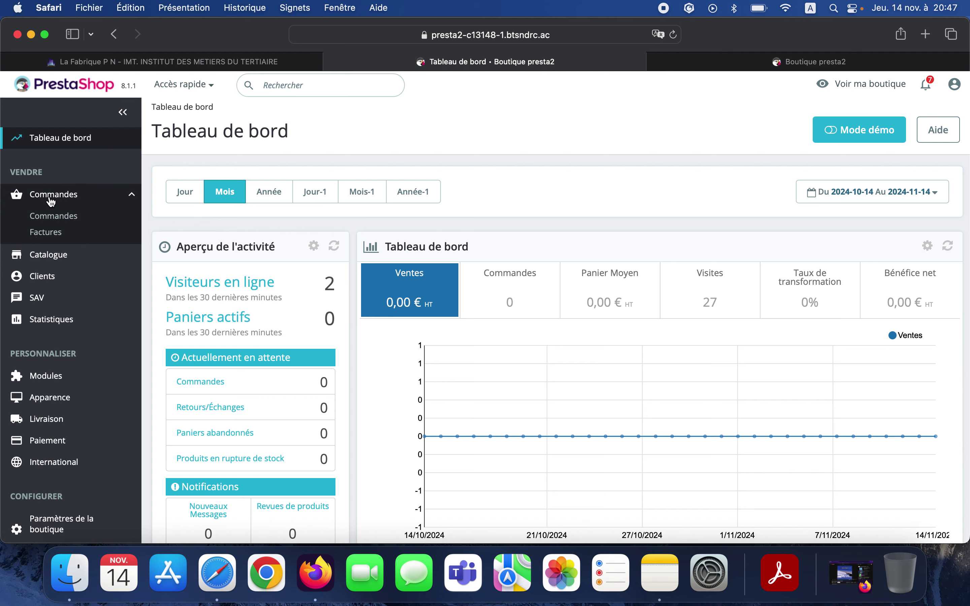
{"action": "mouse_move", "coordinate": [55, 301]}
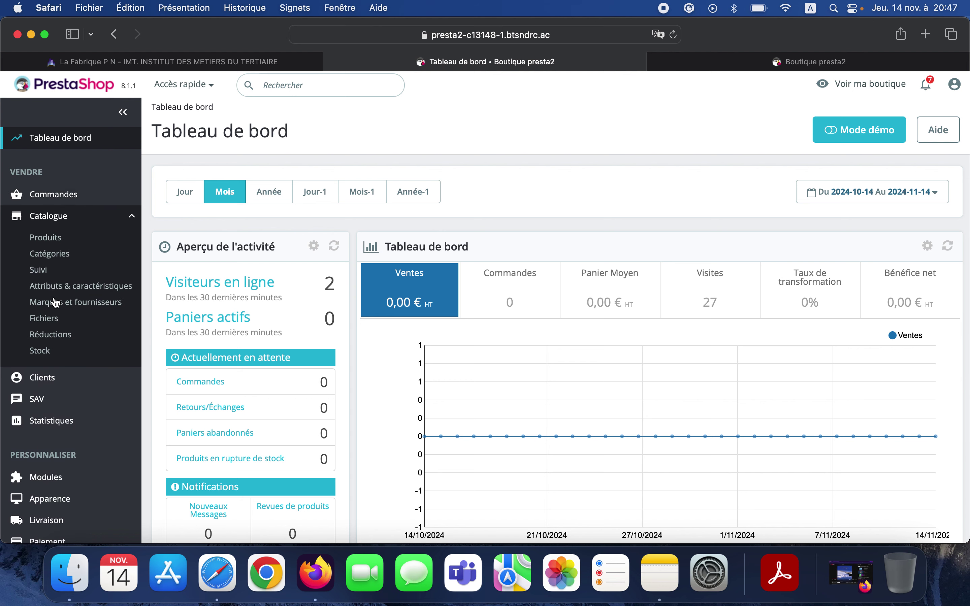
{"action": "left_click", "coordinate": [50, 238]}
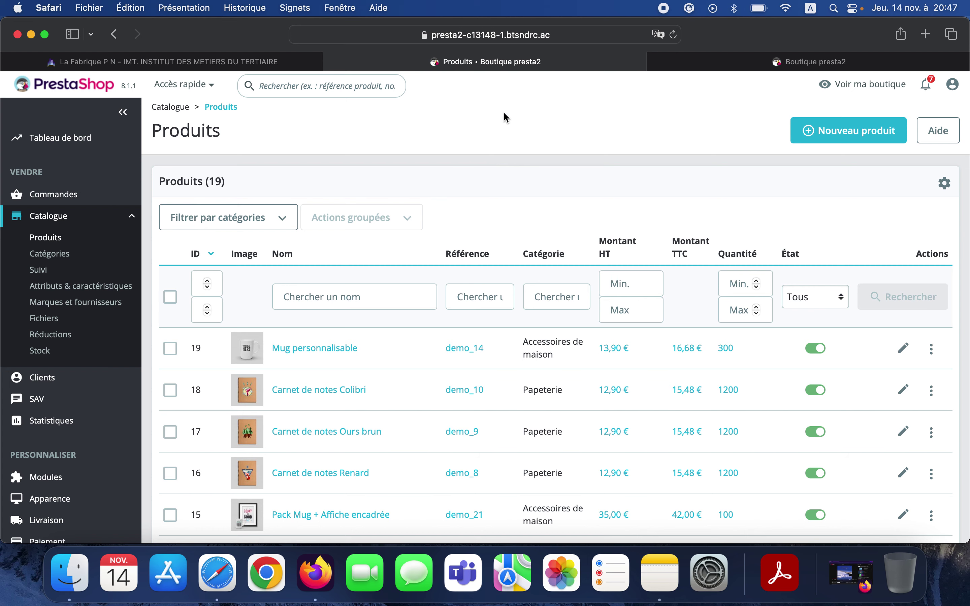
{"action": "left_click", "coordinate": [850, 143]}
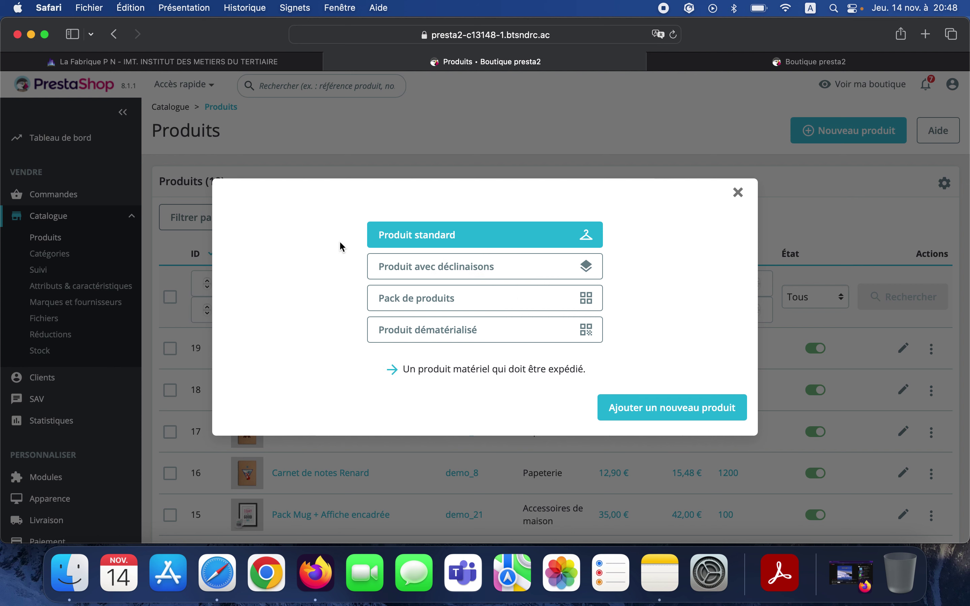
{"action": "left_click", "coordinate": [459, 273]}
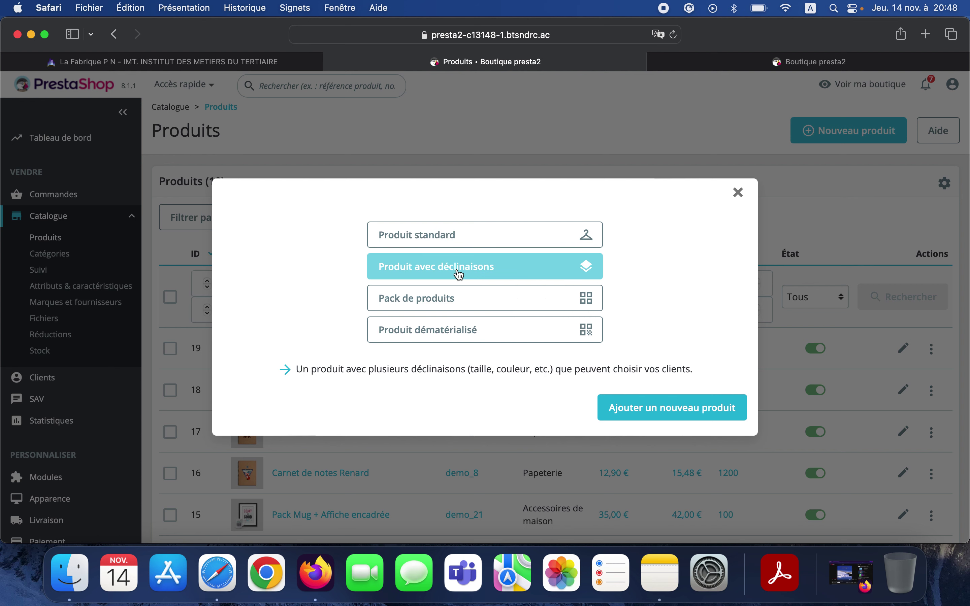
{"action": "left_click", "coordinate": [677, 410]}
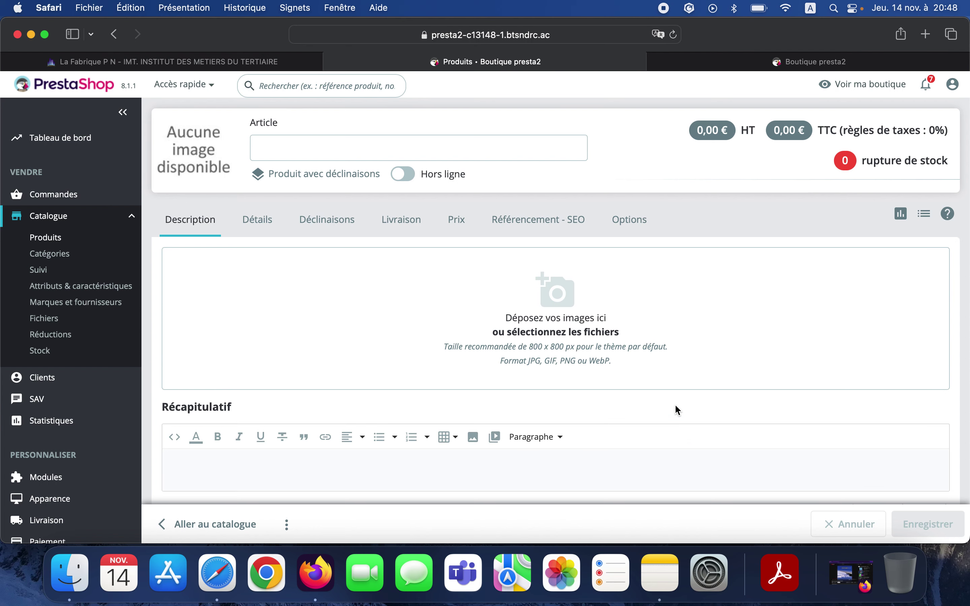
{"action": "left_click", "coordinate": [412, 152]}
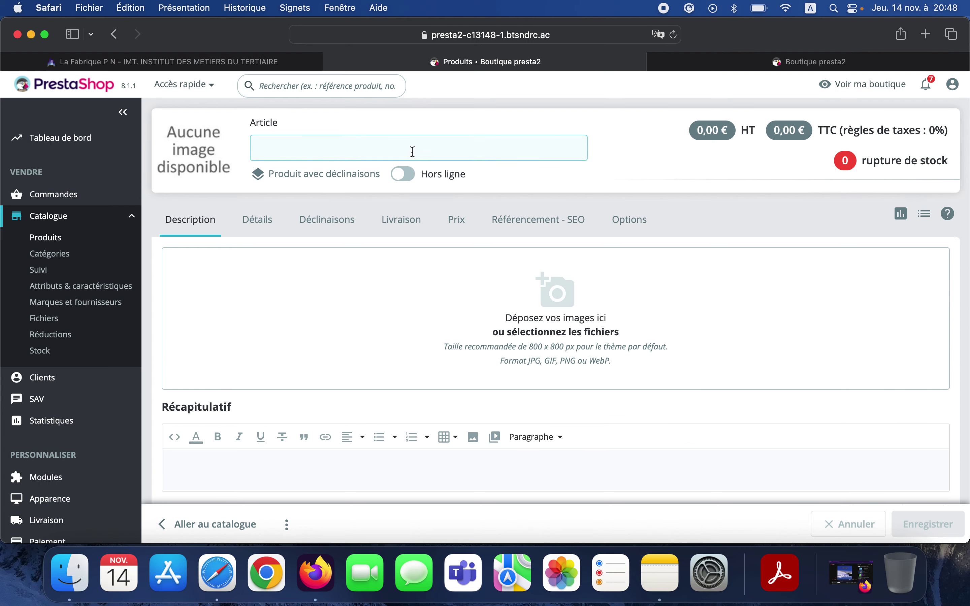
{"action": "scroll", "coordinate": [494, 269], "scroll_direction": "down", "scroll_amount": 5}
{"action": "scroll", "coordinate": [494, 269], "scroll_direction": "up", "scroll_amount": 5}
{"action": "left_click", "coordinate": [529, 301]}
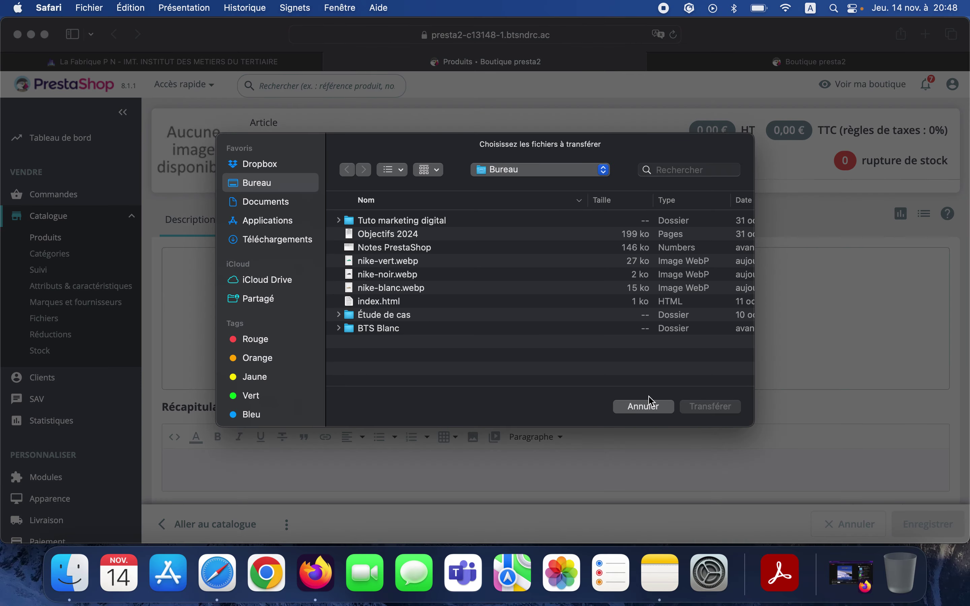
{"action": "left_click", "coordinate": [659, 406]}
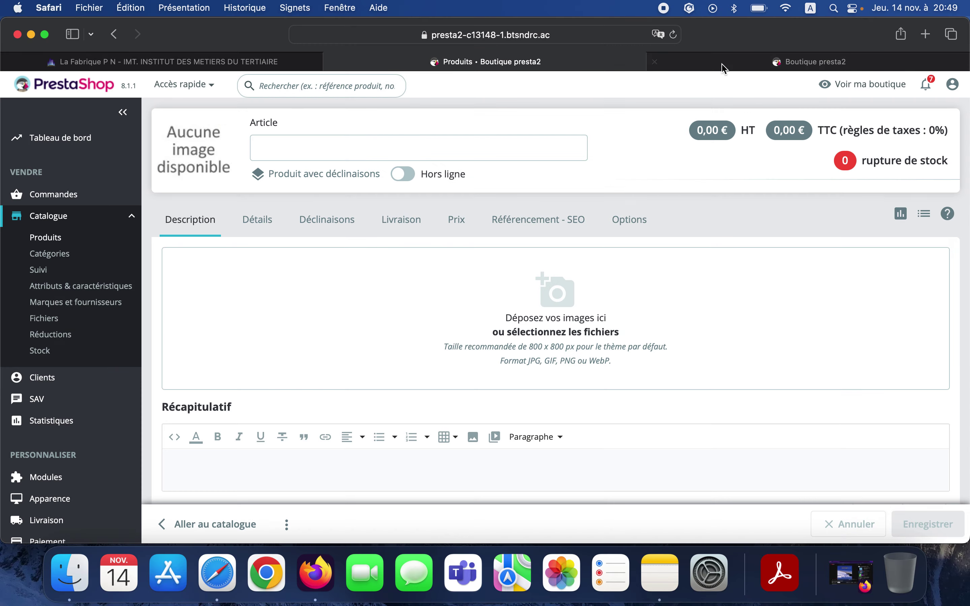
- In the storefront, browse the Hommes and Femmes clothing categories and open the Pull imprimé colibri product page
{"action": "key", "text": "ctrl+Tab"}
{"action": "mouse_move", "coordinate": [304, 127]}
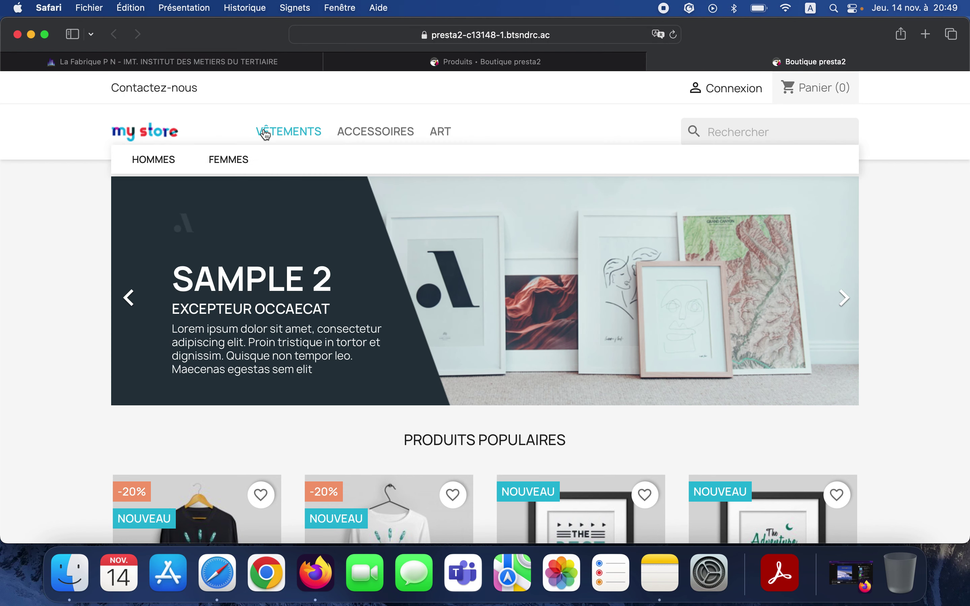
{"action": "left_click", "coordinate": [158, 164]}
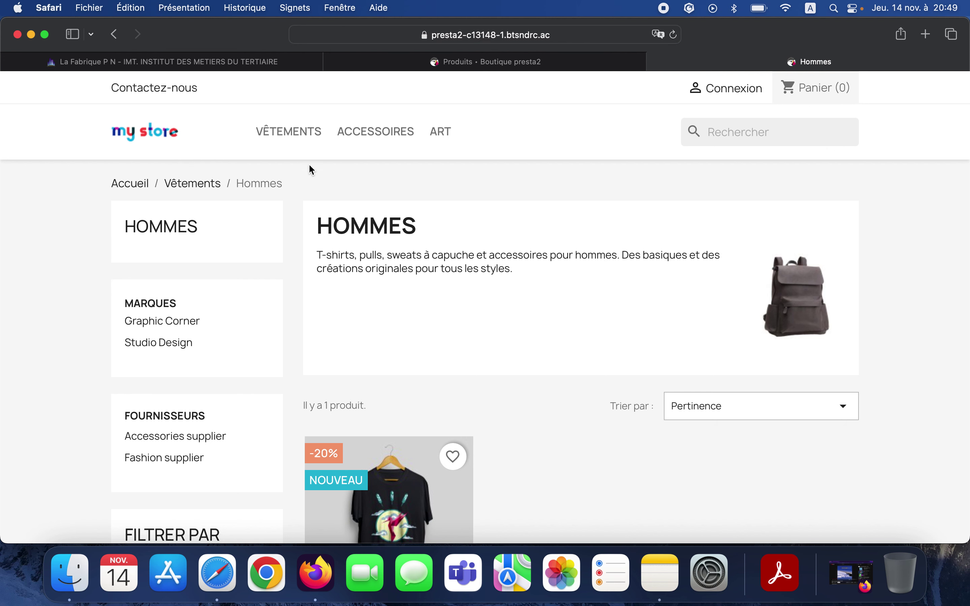
{"action": "mouse_move", "coordinate": [273, 145]}
{"action": "scroll", "coordinate": [500, 321], "scroll_direction": "down", "scroll_amount": 5}
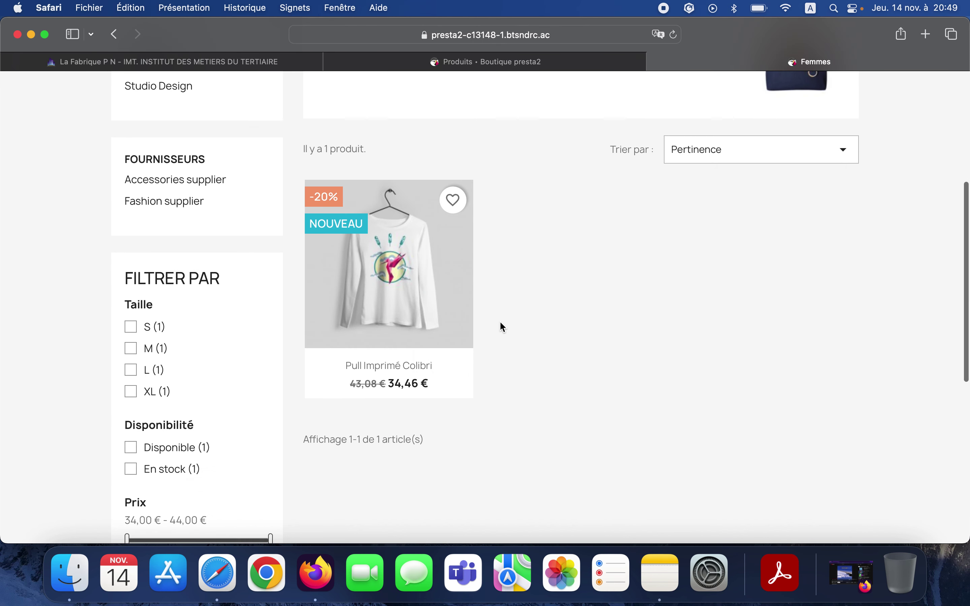
{"action": "left_click", "coordinate": [405, 309]}
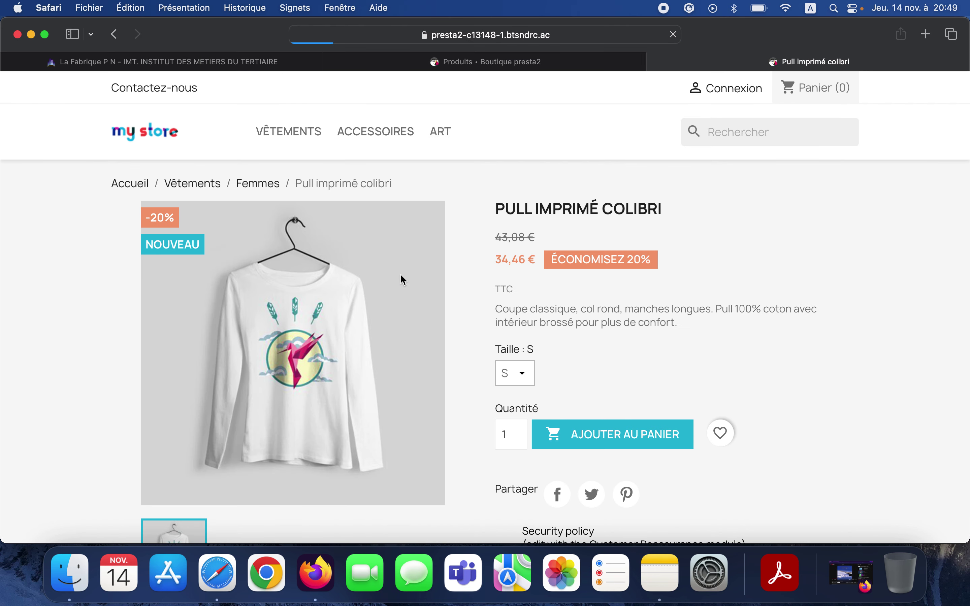
- Examine the available size options and the product details of the Pull imprimé colibri
{"action": "left_click", "coordinate": [512, 372]}
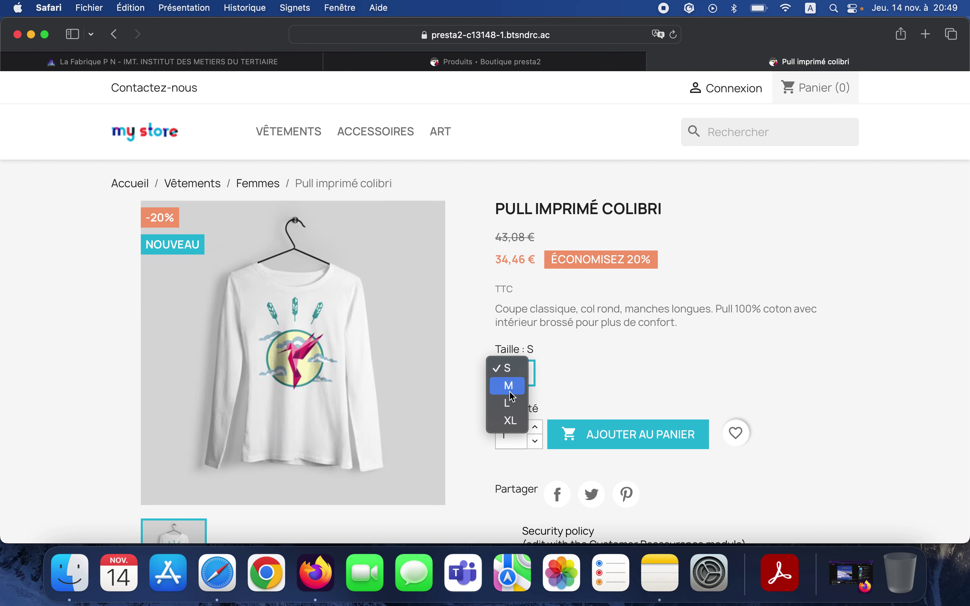
{"action": "left_click", "coordinate": [618, 363]}
{"action": "scroll", "coordinate": [618, 364], "scroll_direction": "down", "scroll_amount": 3}
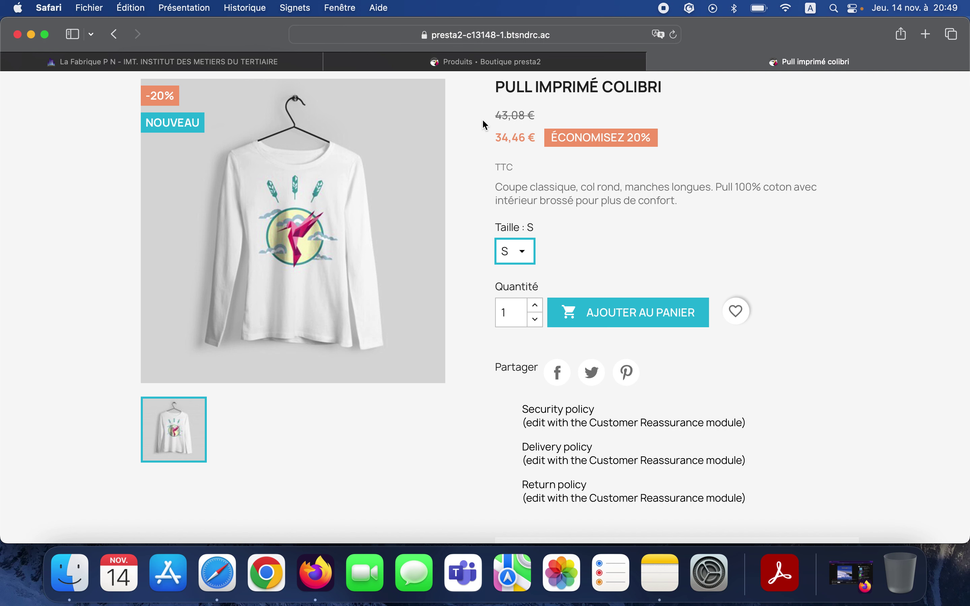
{"action": "scroll", "coordinate": [480, 128], "scroll_direction": "up", "scroll_amount": 2}
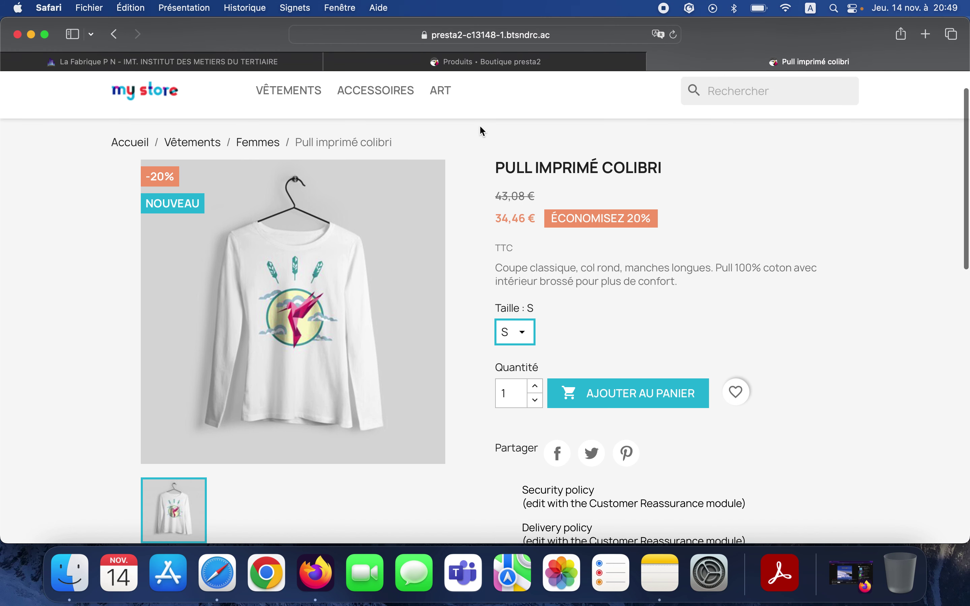
{"action": "left_click", "coordinate": [506, 331]}
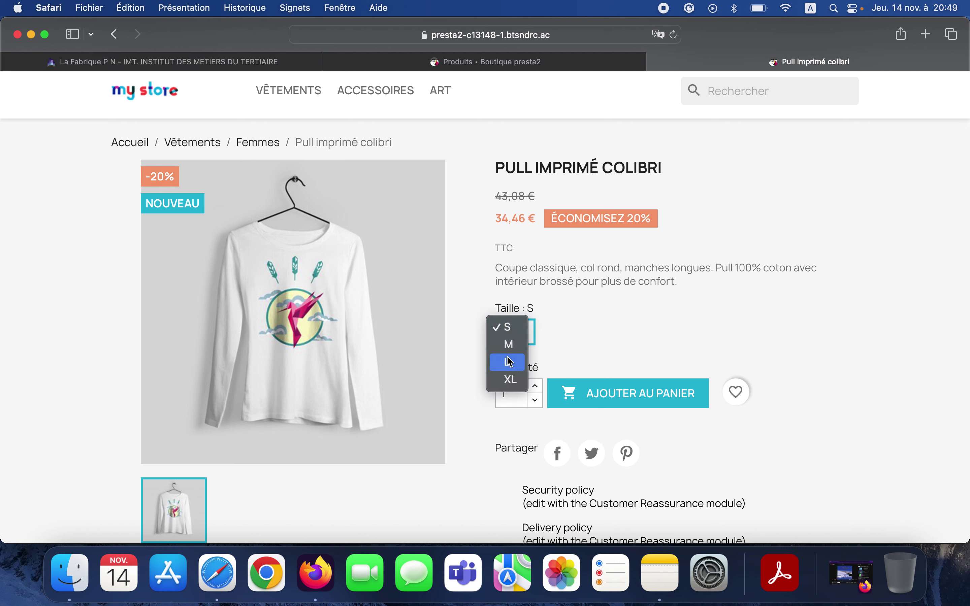
{"action": "left_click", "coordinate": [612, 341]}
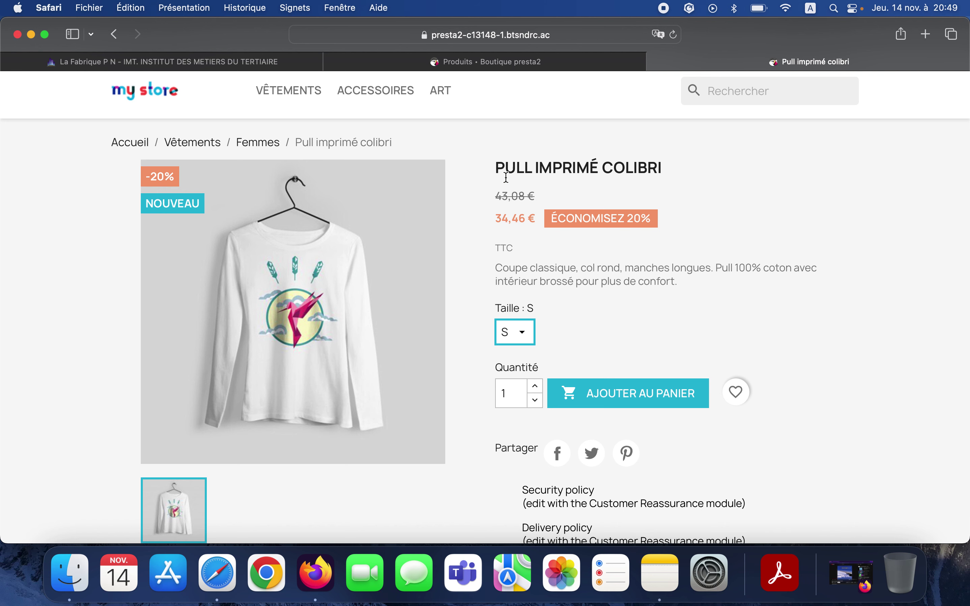
- Back in the new product's form, upload the images nike-vert.webp, nike-noir.webp and nike-blanc.webp from the Bureau folder
{"action": "left_click", "coordinate": [497, 62]}
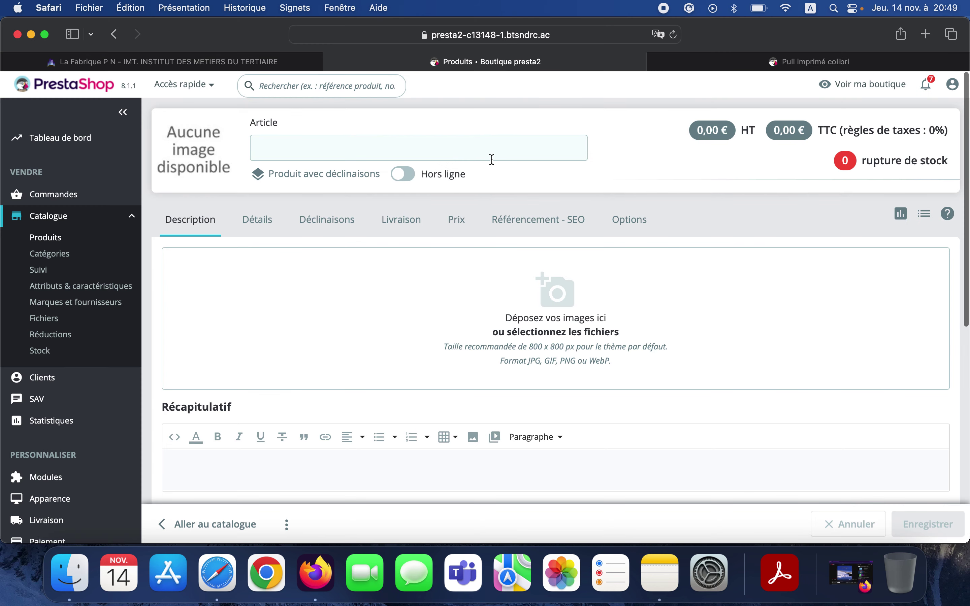
{"action": "left_click", "coordinate": [554, 306]}
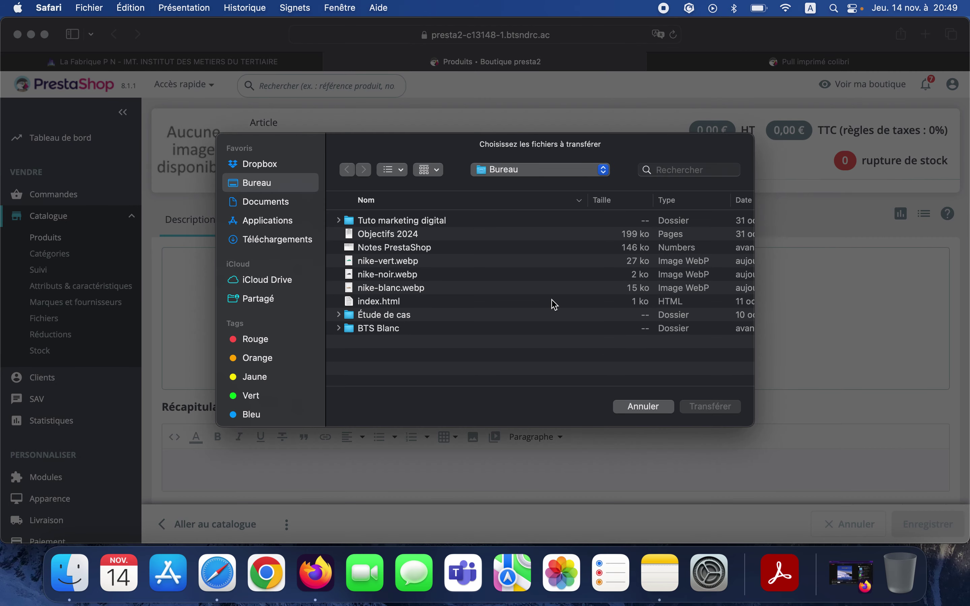
{"action": "left_click", "coordinate": [402, 263]}
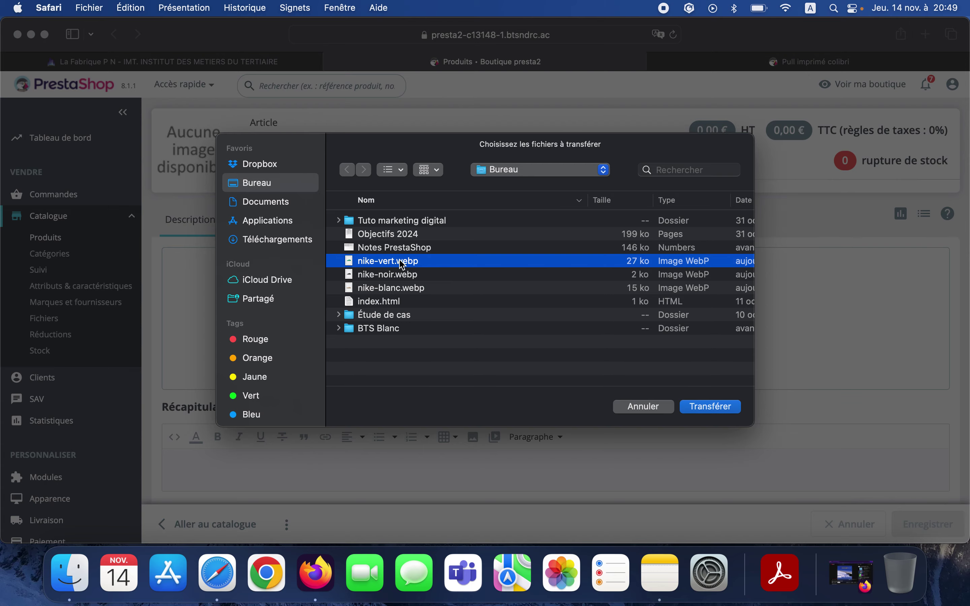
{"action": "left_click", "coordinate": [400, 288], "text": "shift"}
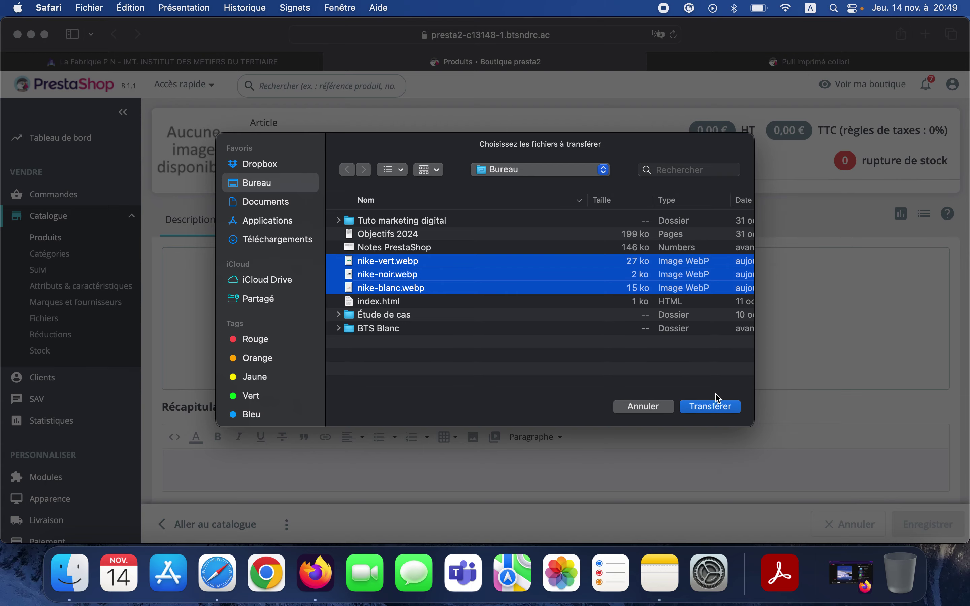
{"action": "left_click", "coordinate": [711, 404]}
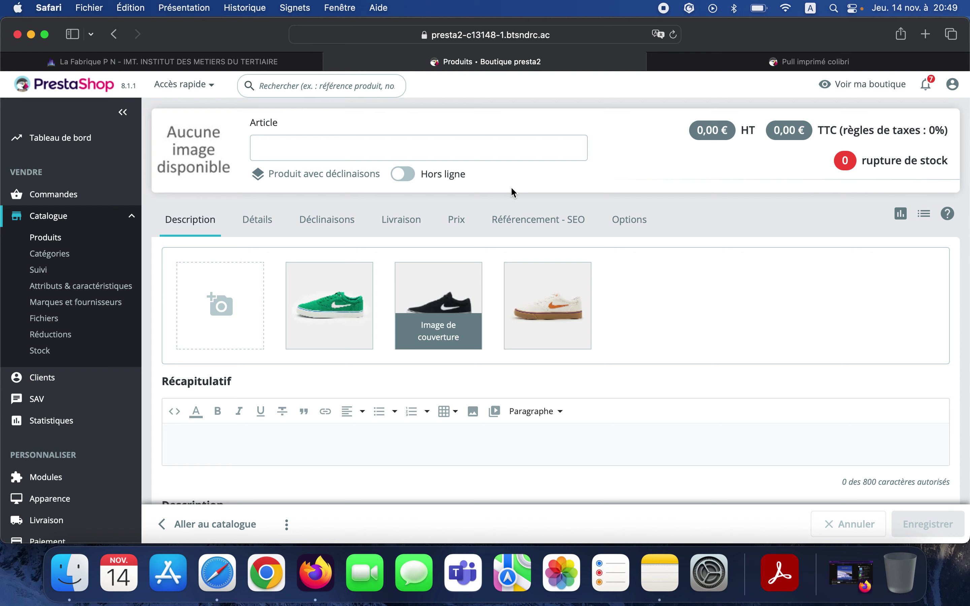
- Name the product Nike SB, set it to En ligne and save it
{"action": "left_click", "coordinate": [390, 148]}
{"action": "type", "text": "Nike SB"}
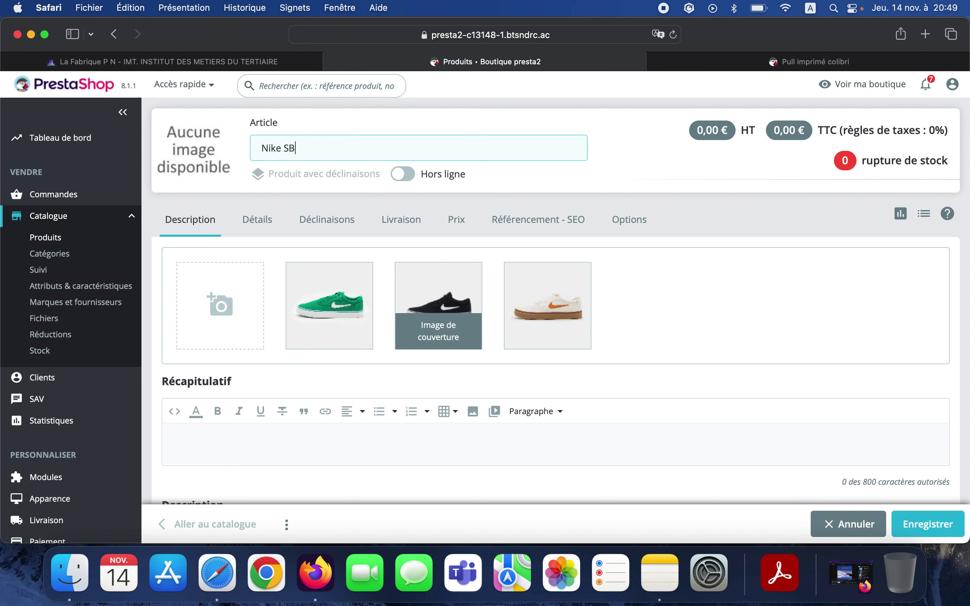
{"action": "left_click", "coordinate": [415, 175]}
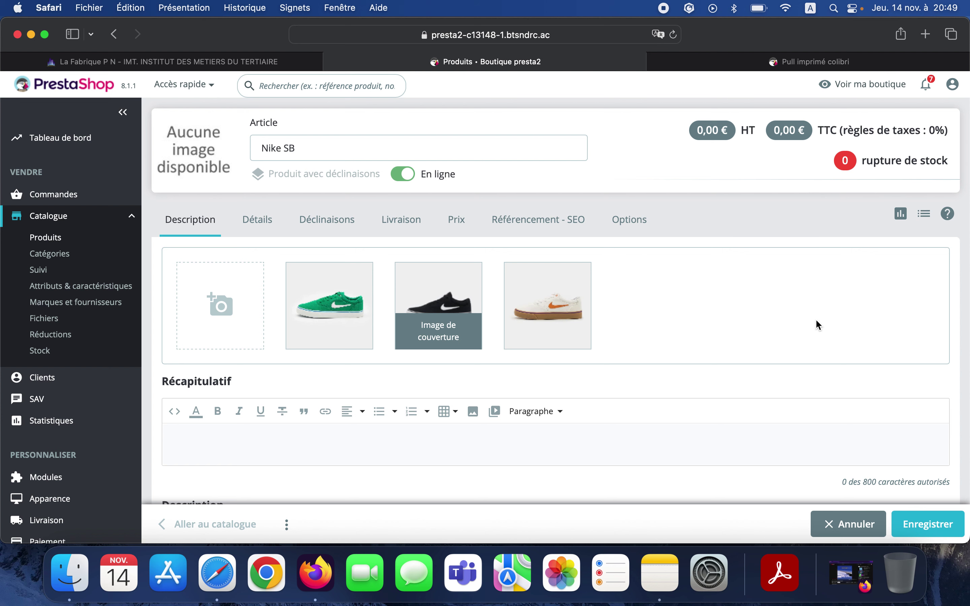
{"action": "left_click", "coordinate": [922, 524]}
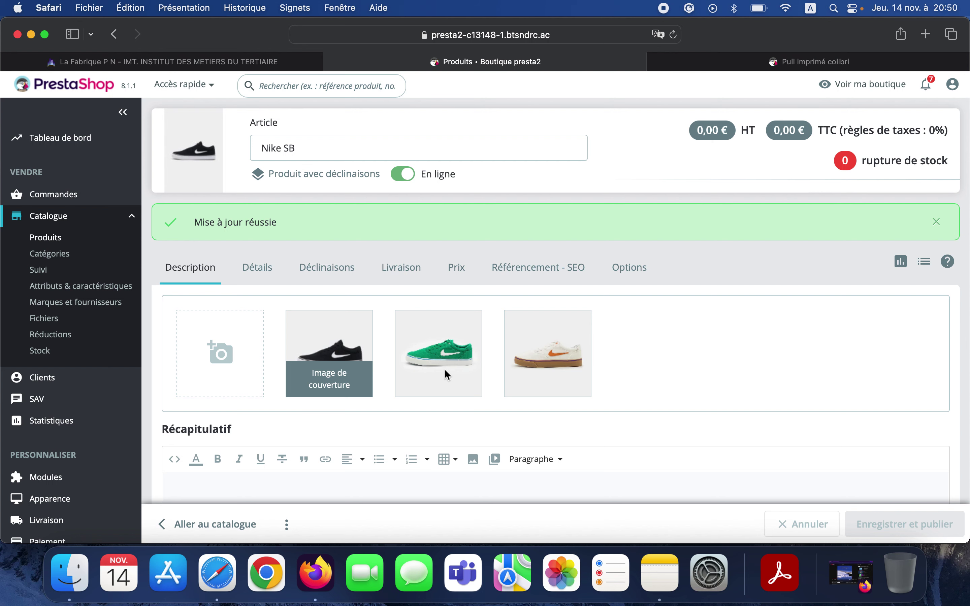
- Review the Nike SB product's description form, including its summary, description, category and brand fields
{"action": "scroll", "coordinate": [444, 371], "scroll_direction": "down", "scroll_amount": 10}
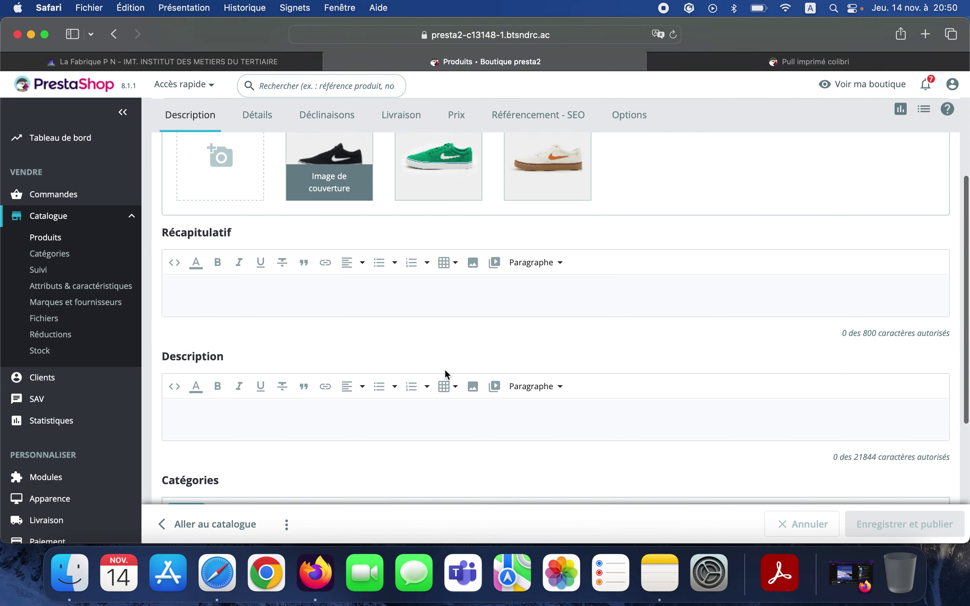
{"action": "scroll", "coordinate": [445, 374], "scroll_direction": "down", "scroll_amount": 4}
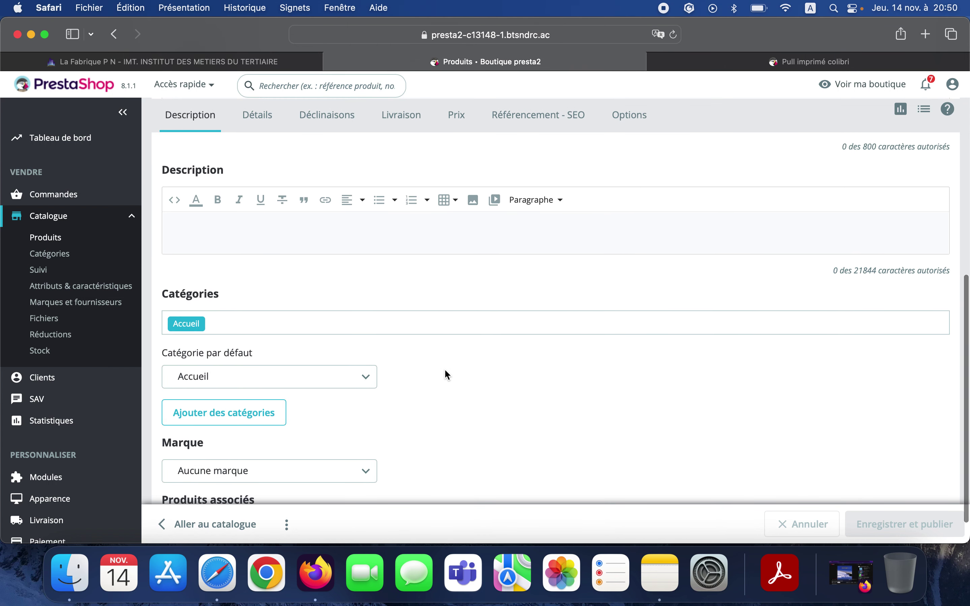
{"action": "scroll", "coordinate": [445, 374], "scroll_direction": "down", "scroll_amount": 2}
{"action": "scroll", "coordinate": [445, 374], "scroll_direction": "up", "scroll_amount": 10}
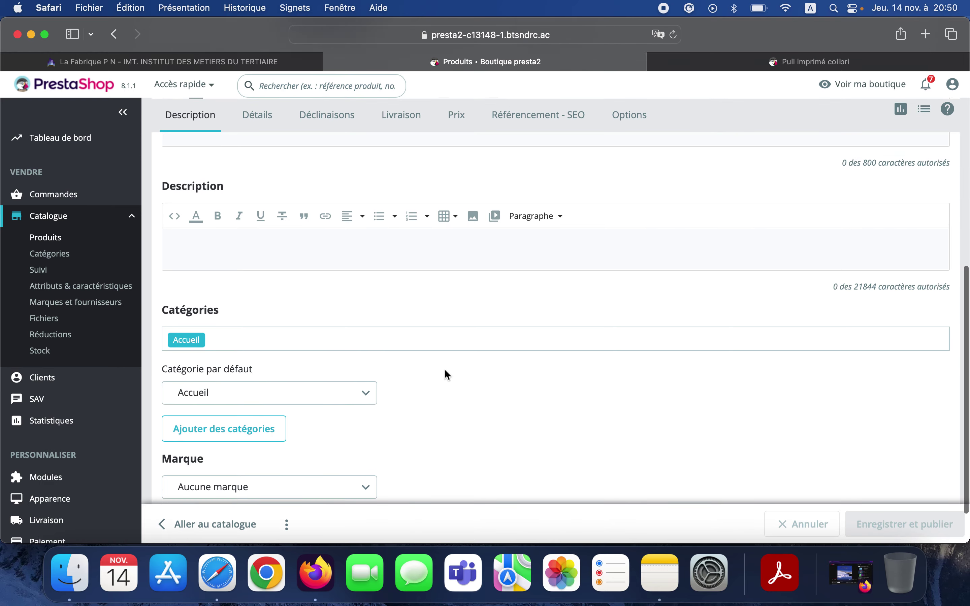
{"action": "scroll", "coordinate": [446, 372], "scroll_direction": "up", "scroll_amount": 6}
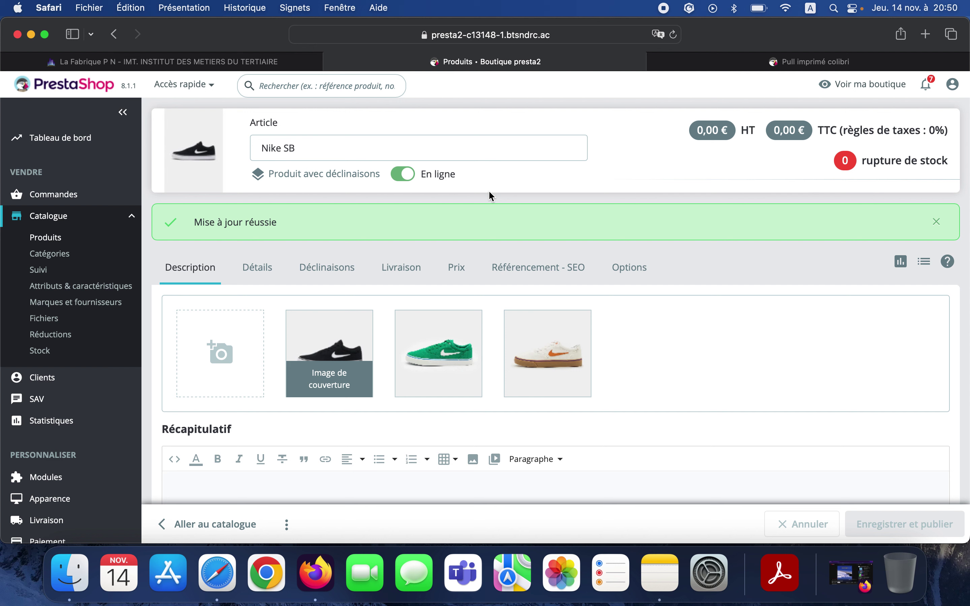
- Open the Déclinaisons section of the Nike SB product and go to the shop's Attributs & caractéristiques page
{"action": "left_click", "coordinate": [331, 273]}
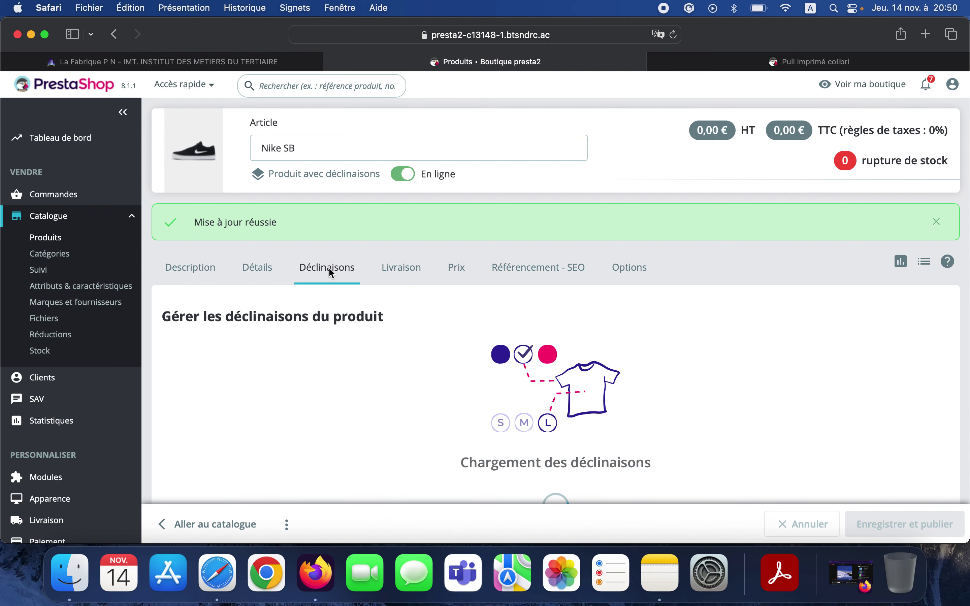
{"action": "scroll", "coordinate": [329, 267], "scroll_direction": "down", "scroll_amount": 3}
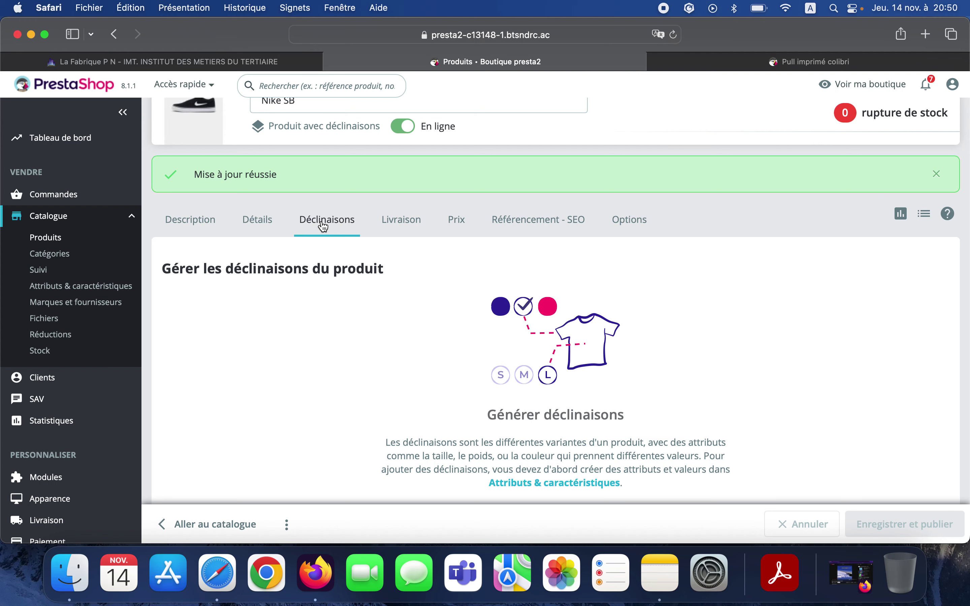
{"action": "scroll", "coordinate": [438, 324], "scroll_direction": "down", "scroll_amount": 2}
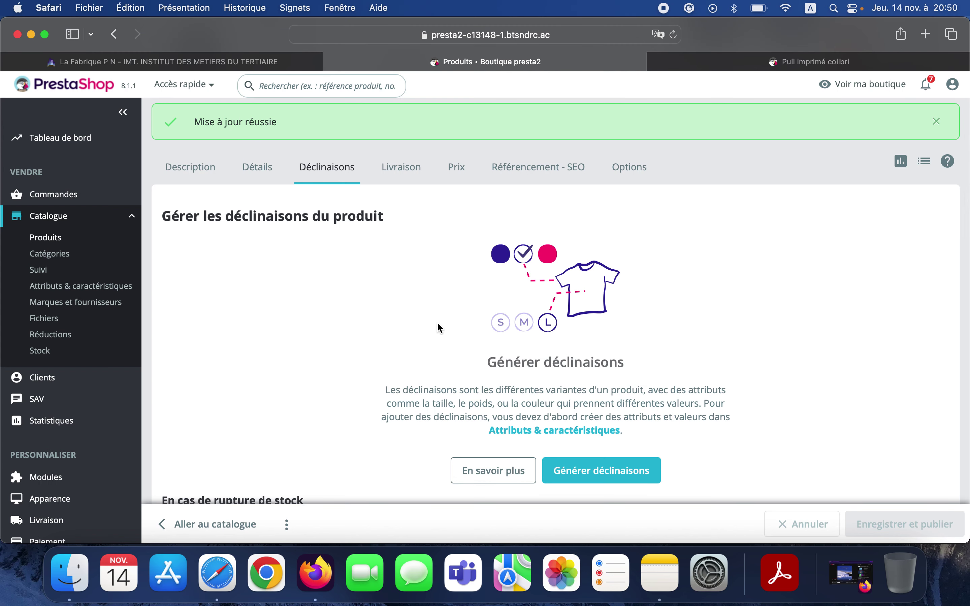
{"action": "scroll", "coordinate": [440, 327], "scroll_direction": "down", "scroll_amount": 2}
{"action": "scroll", "coordinate": [438, 323], "scroll_direction": "up", "scroll_amount": 5}
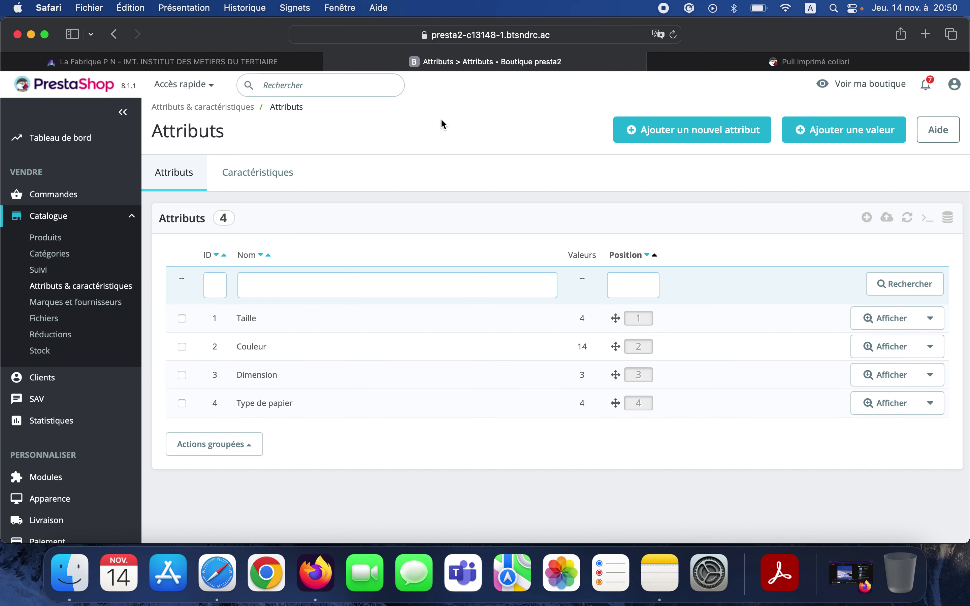
- Browse the Art category in the storefront and view the values of the Taille attribute in the back office
{"action": "left_click", "coordinate": [763, 64]}
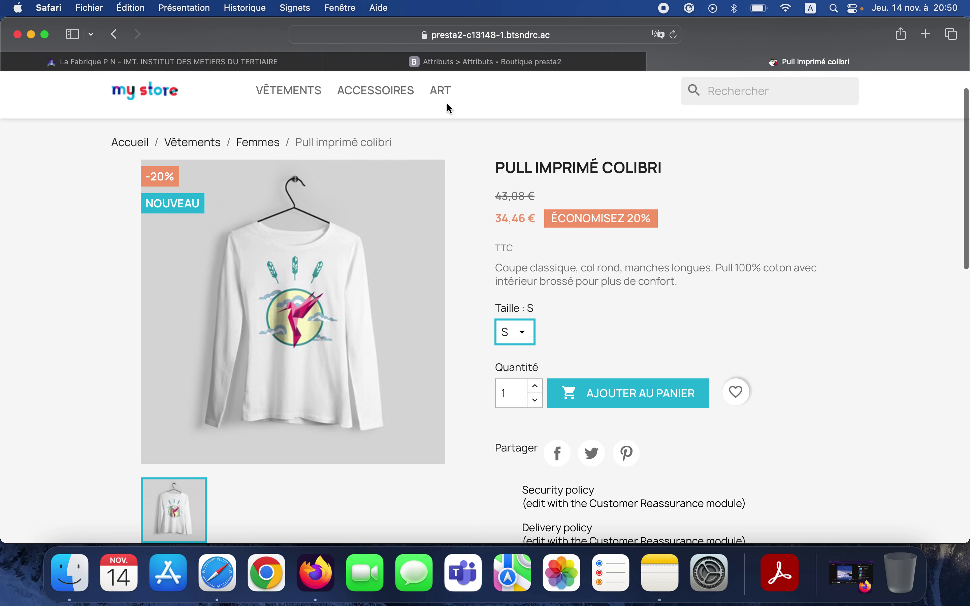
{"action": "scroll", "coordinate": [442, 101], "scroll_direction": "up", "scroll_amount": 2}
{"action": "left_click", "coordinate": [437, 131]}
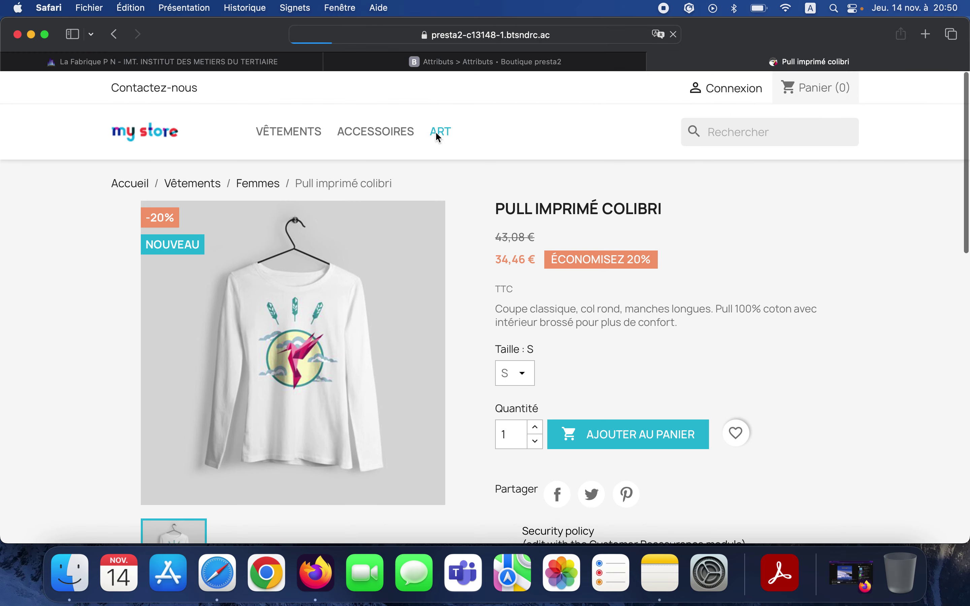
{"action": "scroll", "coordinate": [373, 306], "scroll_direction": "down", "scroll_amount": 10}
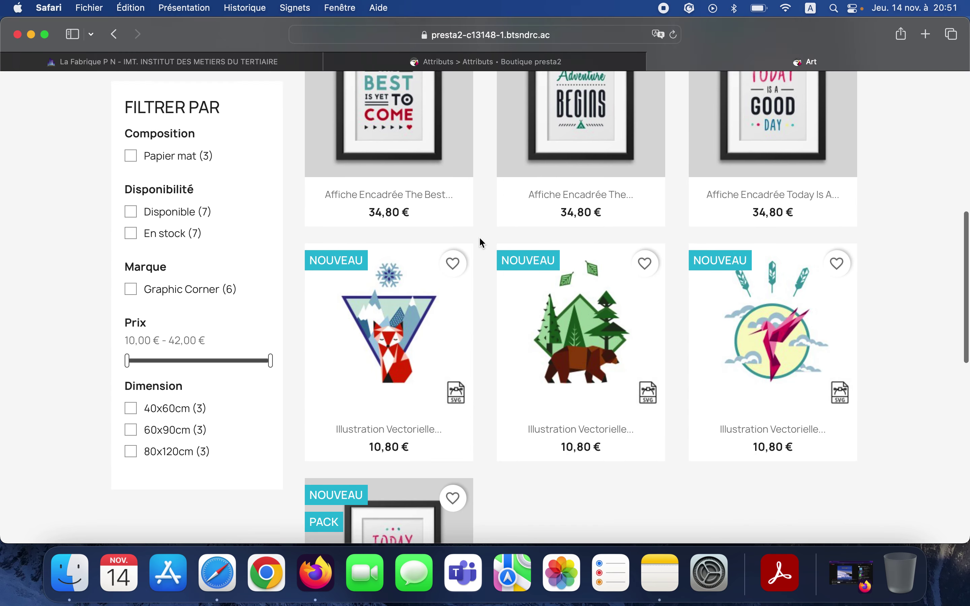
{"action": "scroll", "coordinate": [372, 311], "scroll_direction": "up", "scroll_amount": 6}
{"action": "left_click", "coordinate": [510, 70]}
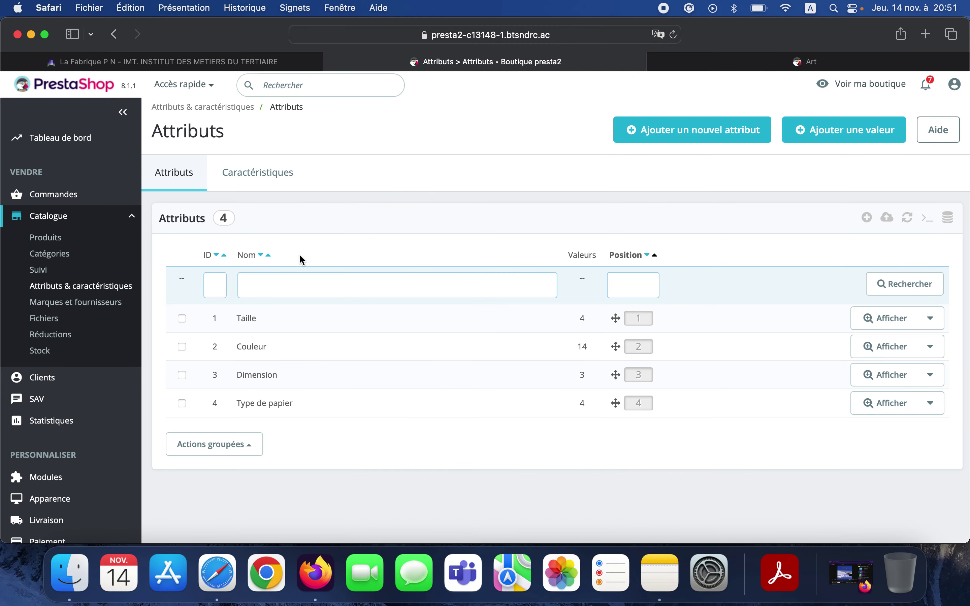
{"action": "left_click", "coordinate": [245, 319]}
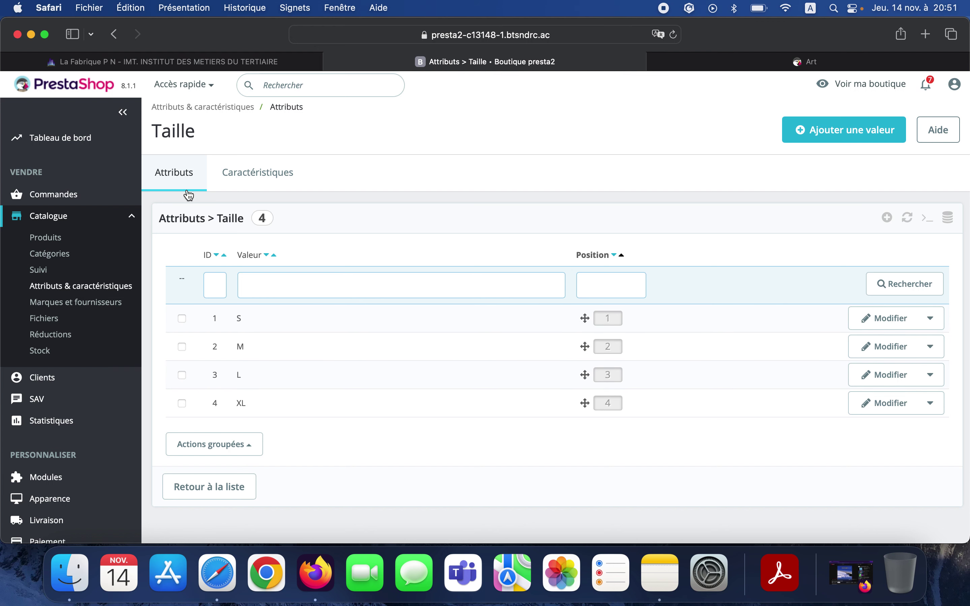
{"action": "left_click", "coordinate": [183, 178]}
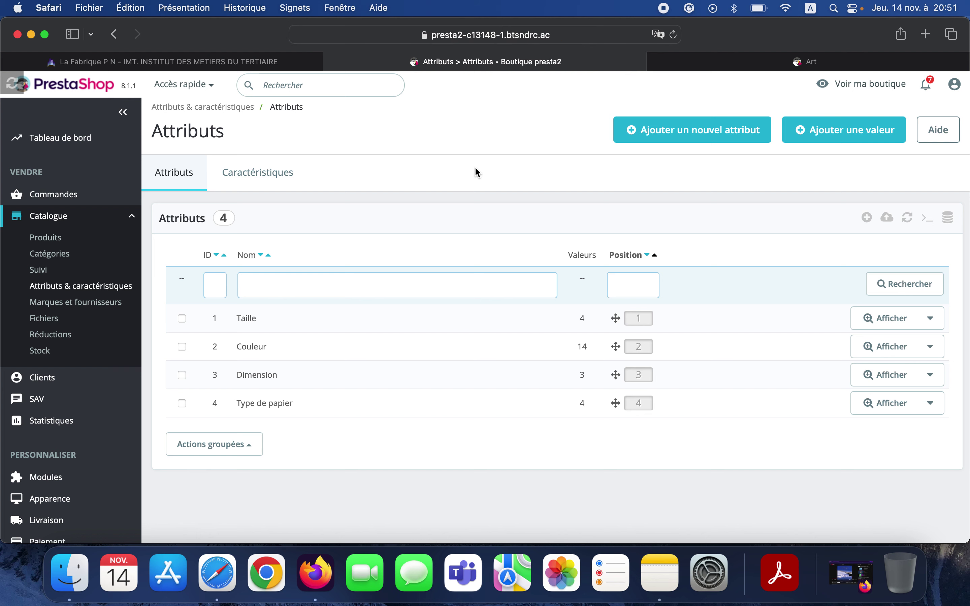
- Start a new attribute and enter Pointure as both its name and its public name
{"action": "left_click", "coordinate": [685, 132]}
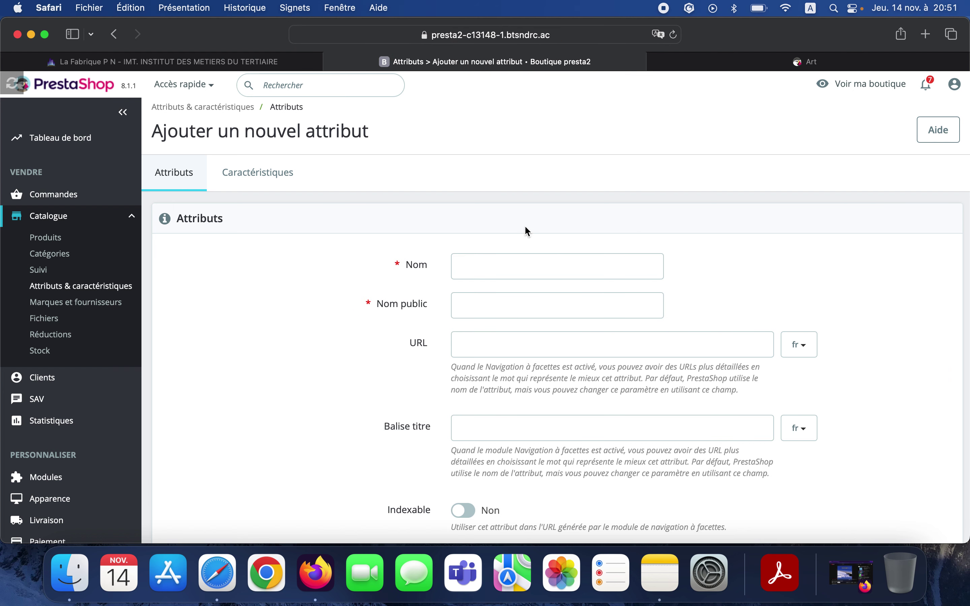
{"action": "left_click", "coordinate": [502, 274]}
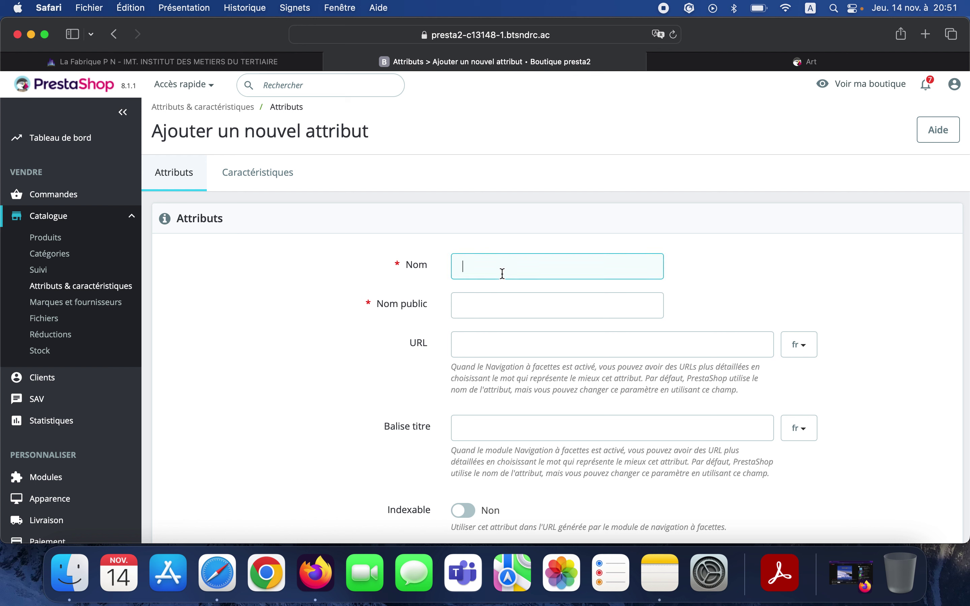
{"action": "type", "text": "Pointure"}
{"action": "left_click", "coordinate": [516, 303]}
{"action": "double_click", "coordinate": [523, 256]}
{"action": "key", "text": "super+c"}
{"action": "left_click", "coordinate": [485, 301]}
{"action": "key", "text": "super+v"}
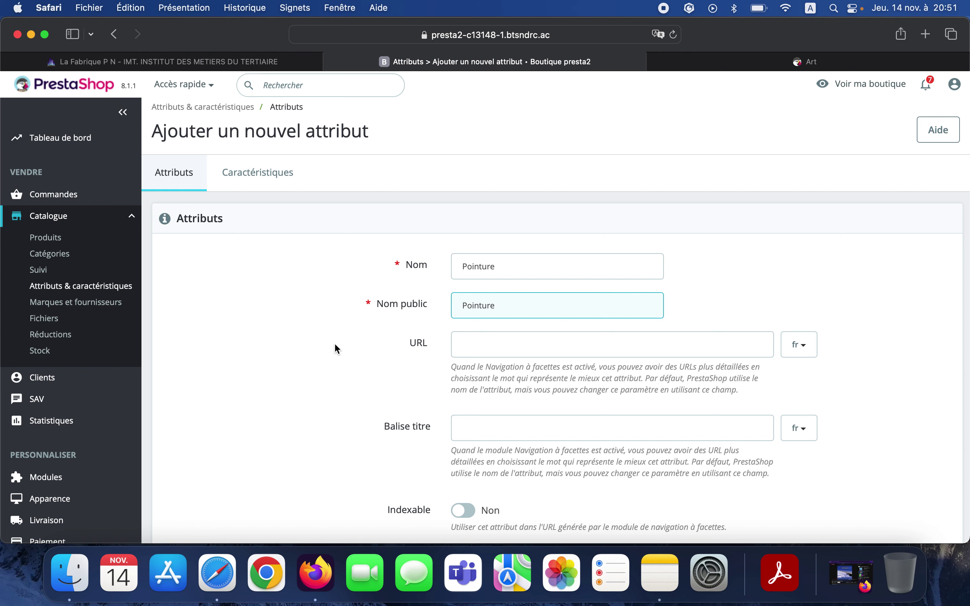
- Set the new attribute's type to Liste déroulante and save the attribute
{"action": "scroll", "coordinate": [337, 348], "scroll_direction": "down", "scroll_amount": 3}
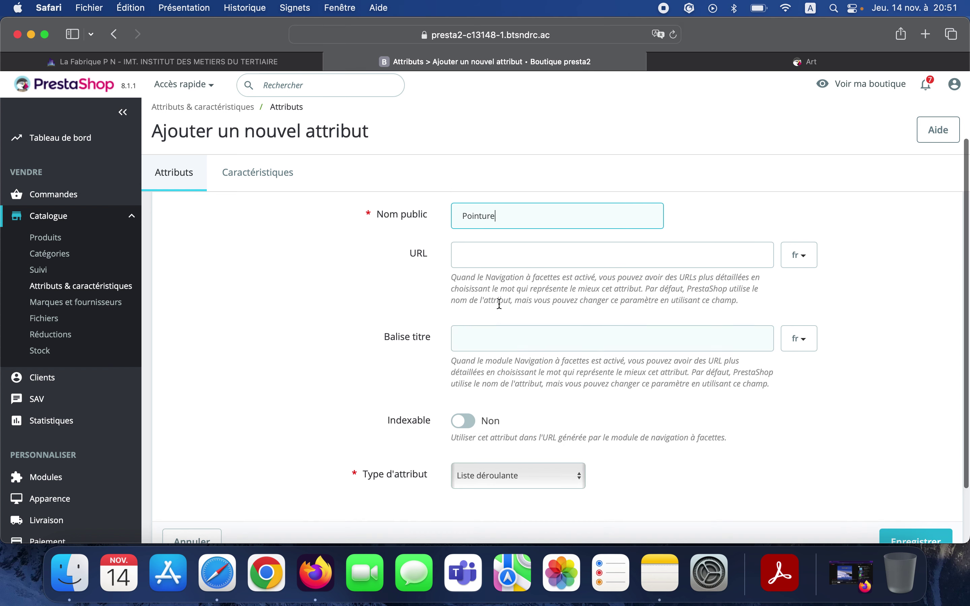
{"action": "scroll", "coordinate": [431, 337], "scroll_direction": "down", "scroll_amount": 3}
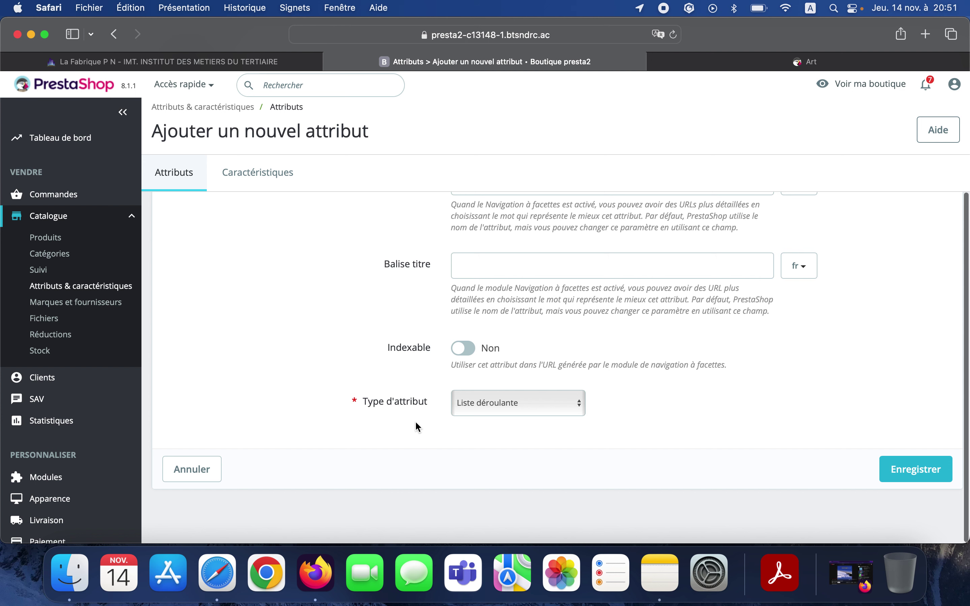
{"action": "left_click", "coordinate": [519, 409]}
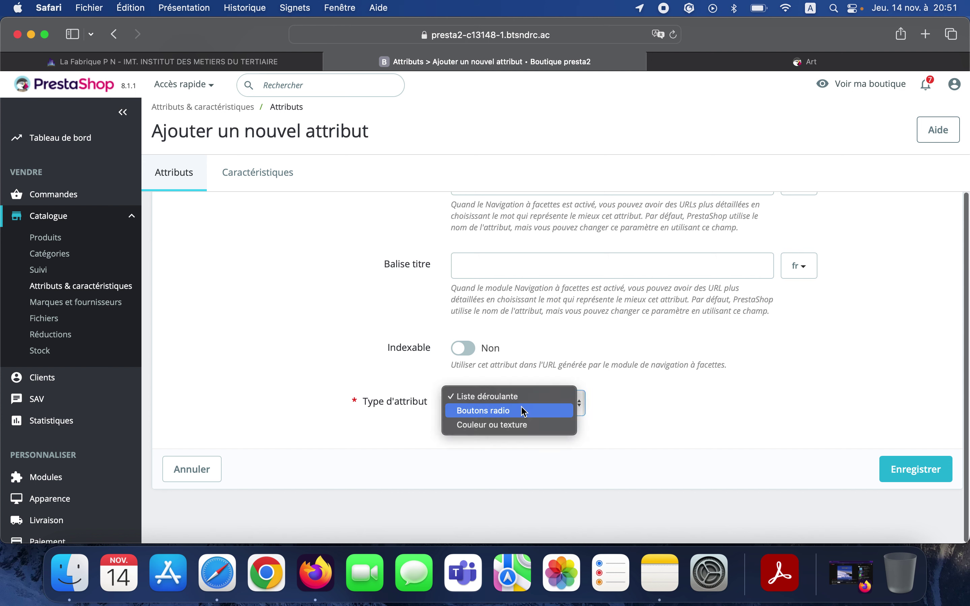
{"action": "left_click", "coordinate": [489, 398]}
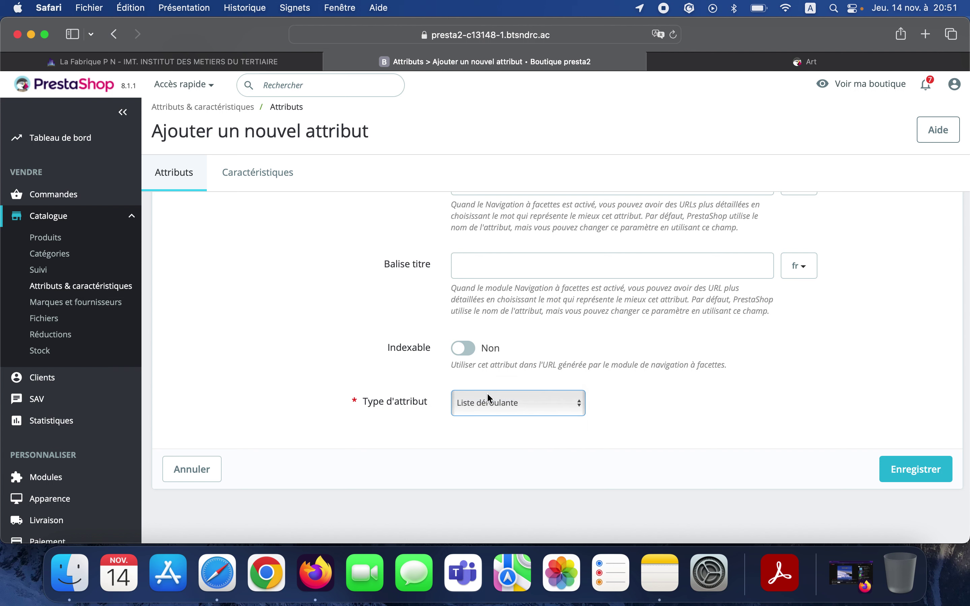
{"action": "left_click", "coordinate": [902, 467]}
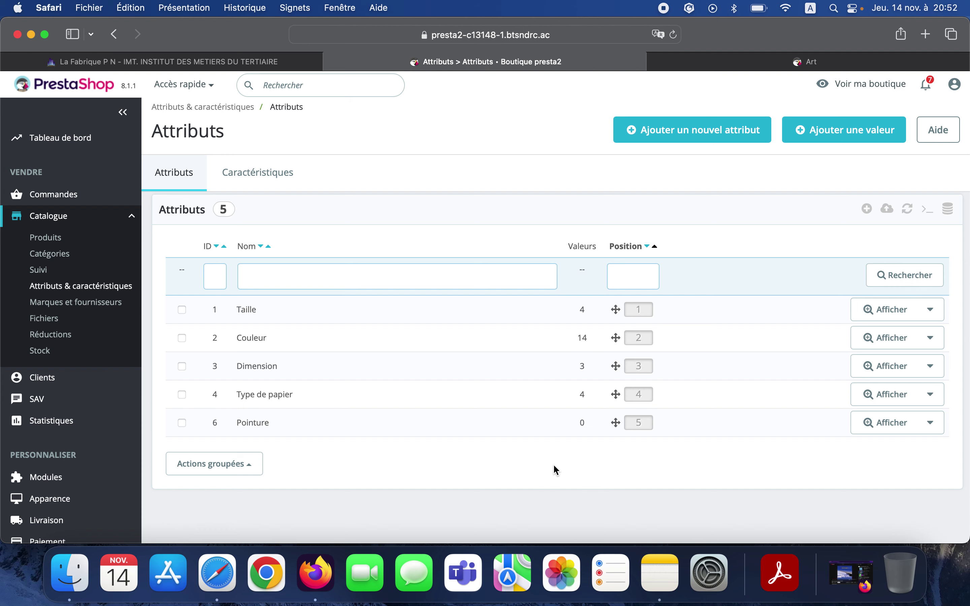
- Add the value 40 to the Pointure attribute and save it, continuing with another new value
{"action": "left_click", "coordinate": [238, 422]}
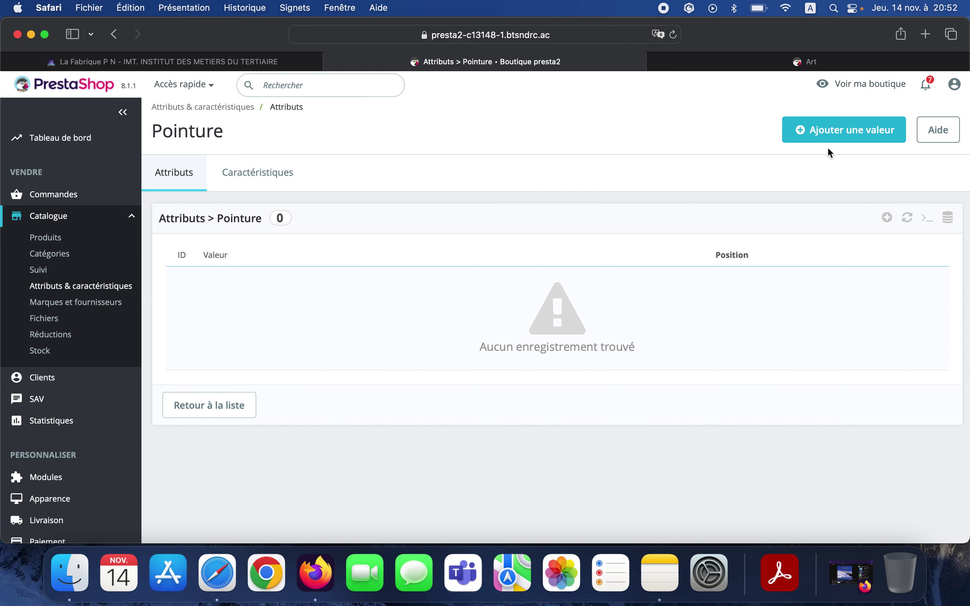
{"action": "left_click", "coordinate": [852, 132]}
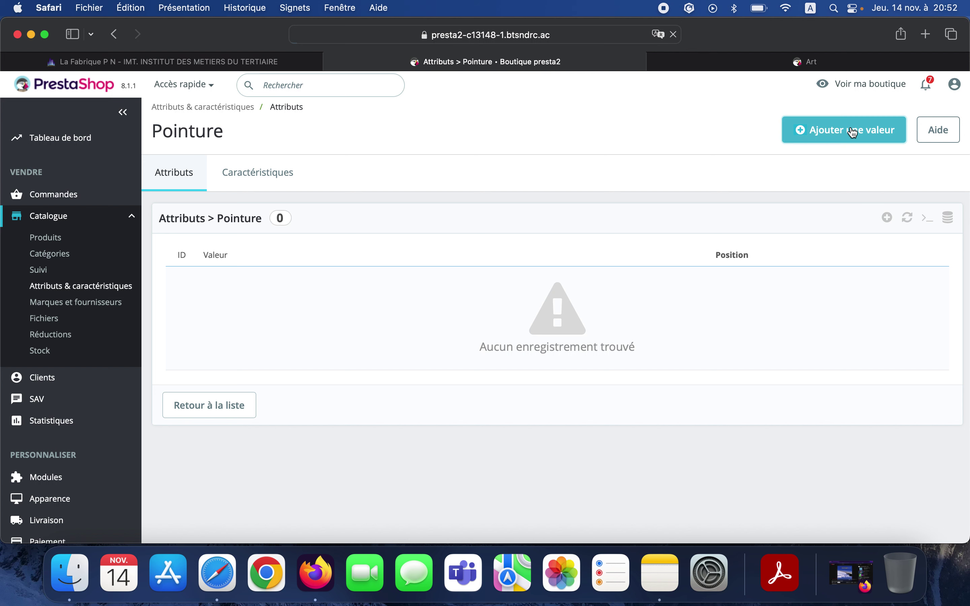
{"action": "left_click", "coordinate": [506, 267]}
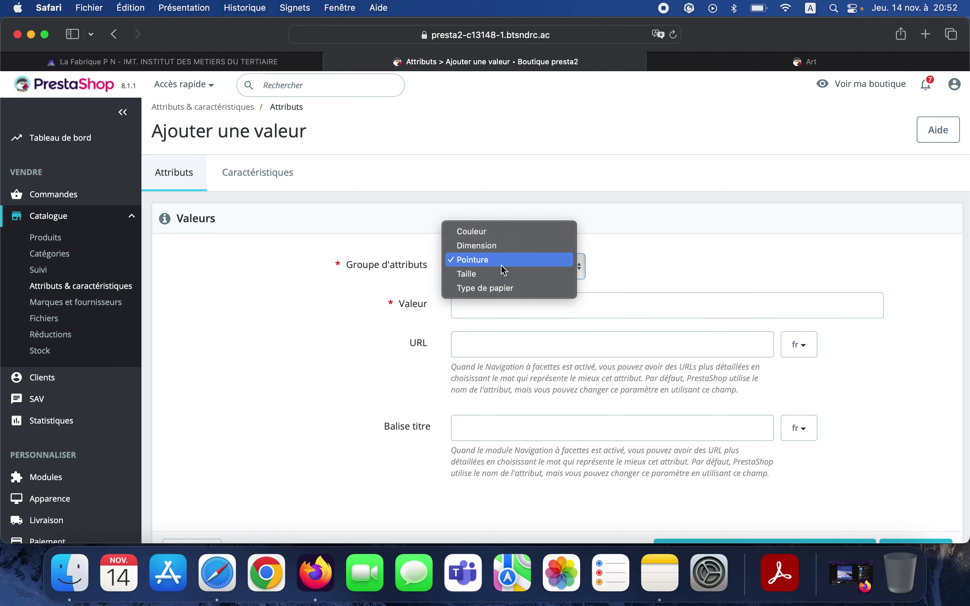
{"action": "left_click", "coordinate": [502, 261]}
{"action": "left_click", "coordinate": [489, 296]}
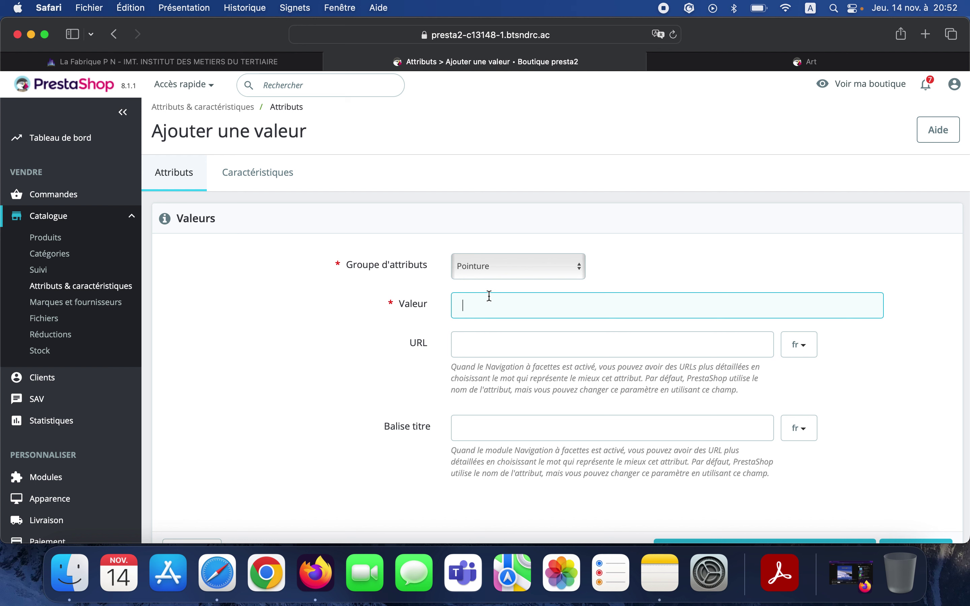
{"action": "type", "text": "4"}
{"action": "scroll", "coordinate": [324, 369], "scroll_direction": "down", "scroll_amount": 3}
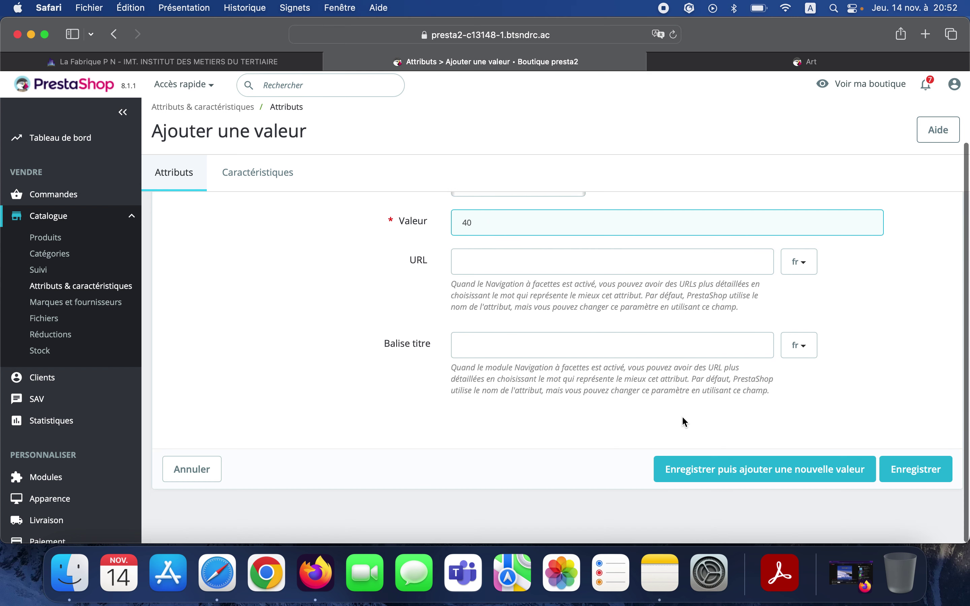
{"action": "left_click", "coordinate": [795, 470]}
{"action": "left_click", "coordinate": [794, 470]}
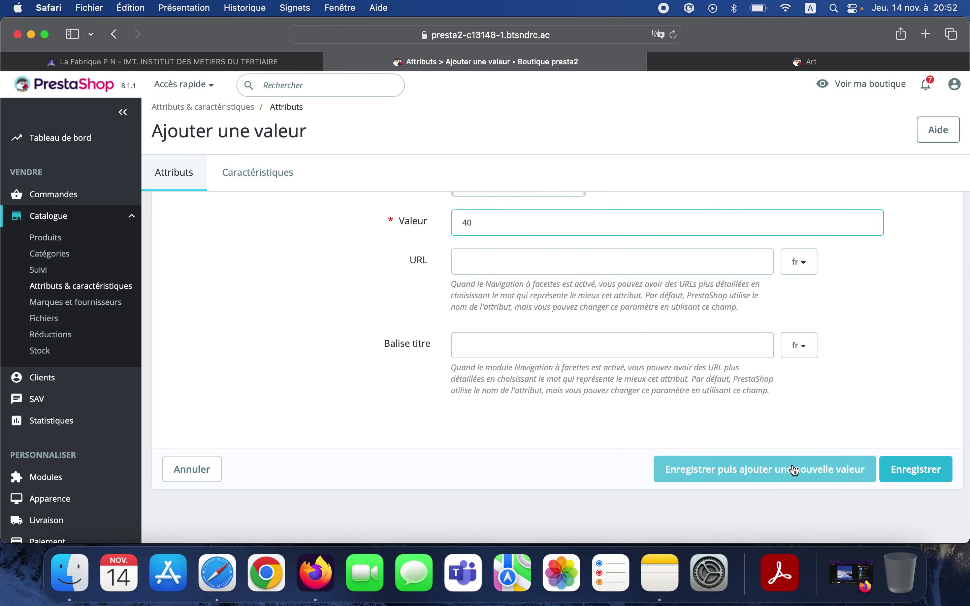
- Add the values 41 and 42 to the Pointure attribute, saving each and continuing with another new value
{"action": "left_click", "coordinate": [548, 355]}
{"action": "type", "text": "41"}
{"action": "scroll", "coordinate": [557, 361], "scroll_direction": "down", "scroll_amount": 5}
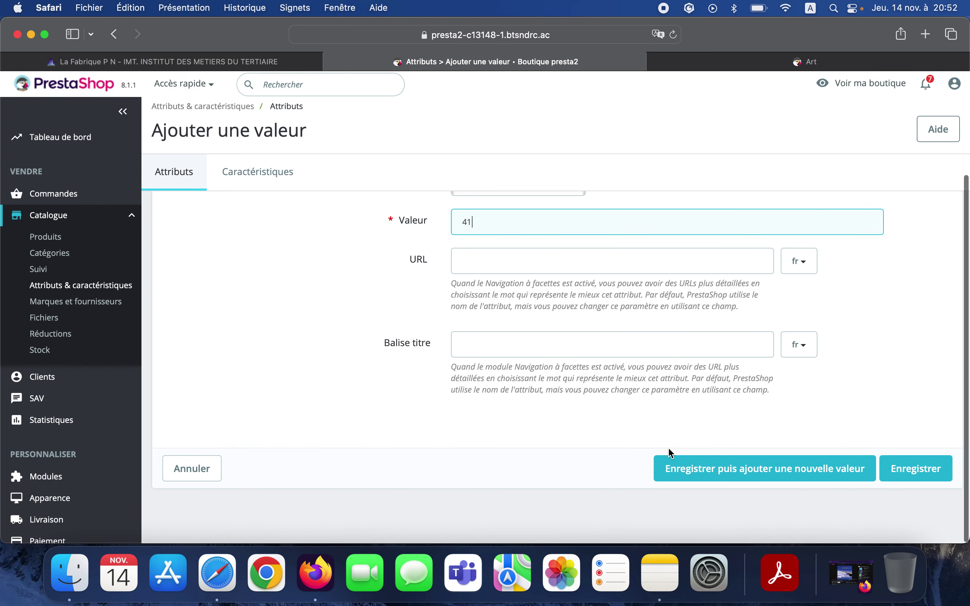
{"action": "left_click", "coordinate": [723, 473]}
{"action": "left_click", "coordinate": [510, 347]}
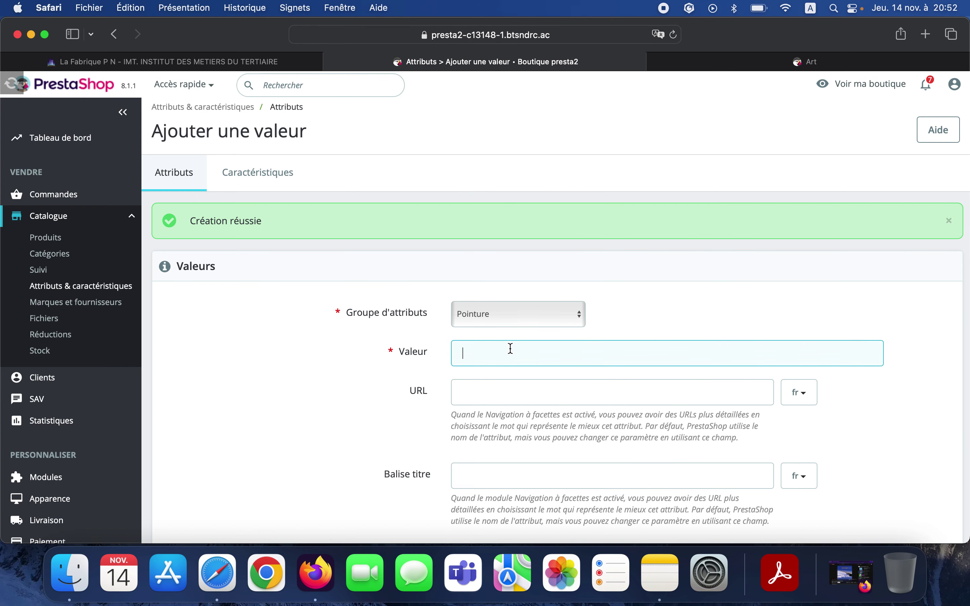
{"action": "type", "text": "42"}
{"action": "scroll", "coordinate": [557, 361], "scroll_direction": "down", "scroll_amount": 5}
{"action": "left_click", "coordinate": [716, 468]}
- Add the values 43 and 44 to the Pointure attribute, saving each and continuing with another new value
{"action": "left_click", "coordinate": [465, 347]}
{"action": "type", "text": "43"}
{"action": "scroll", "coordinate": [494, 355], "scroll_direction": "down", "scroll_amount": 5}
{"action": "left_click", "coordinate": [692, 469]}
{"action": "left_click", "coordinate": [464, 347]}
{"action": "type", "text": "44"}
{"action": "scroll", "coordinate": [494, 356], "scroll_direction": "down", "scroll_amount": 5}
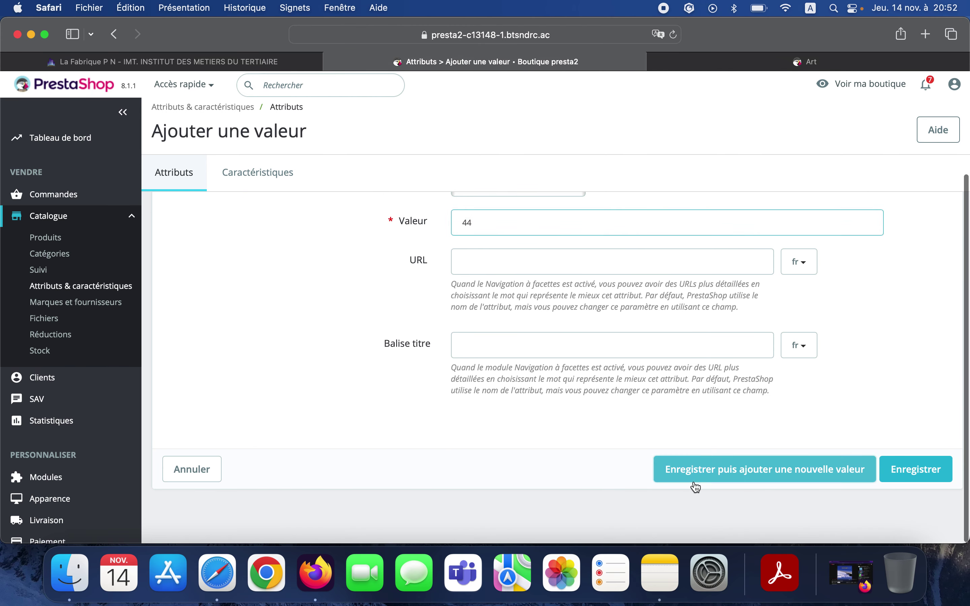
{"action": "left_click", "coordinate": [693, 480]}
- Save one last Pointure value, finish adding values and return to the product list
{"action": "left_click", "coordinate": [524, 361]}
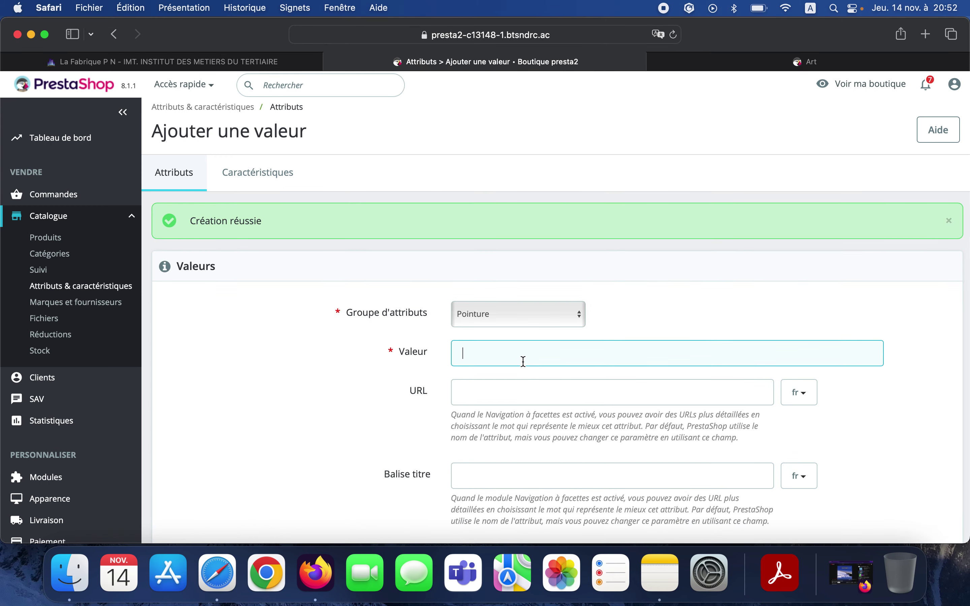
{"action": "scroll", "coordinate": [909, 441], "scroll_direction": "down", "scroll_amount": 5}
{"action": "left_click", "coordinate": [908, 466]}
{"action": "scroll", "coordinate": [440, 313], "scroll_direction": "down", "scroll_amount": 2}
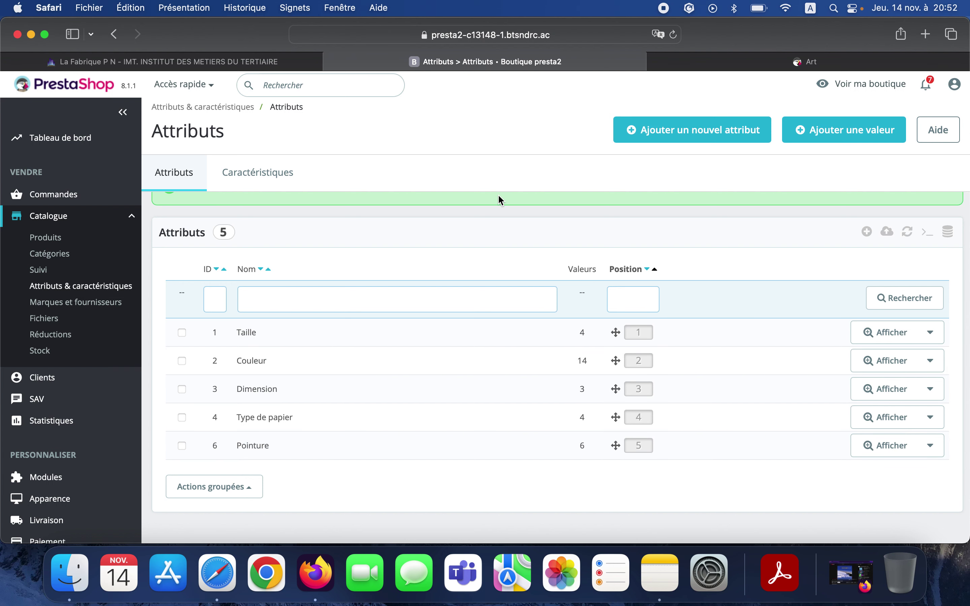
{"action": "scroll", "coordinate": [498, 195], "scroll_direction": "up", "scroll_amount": 2}
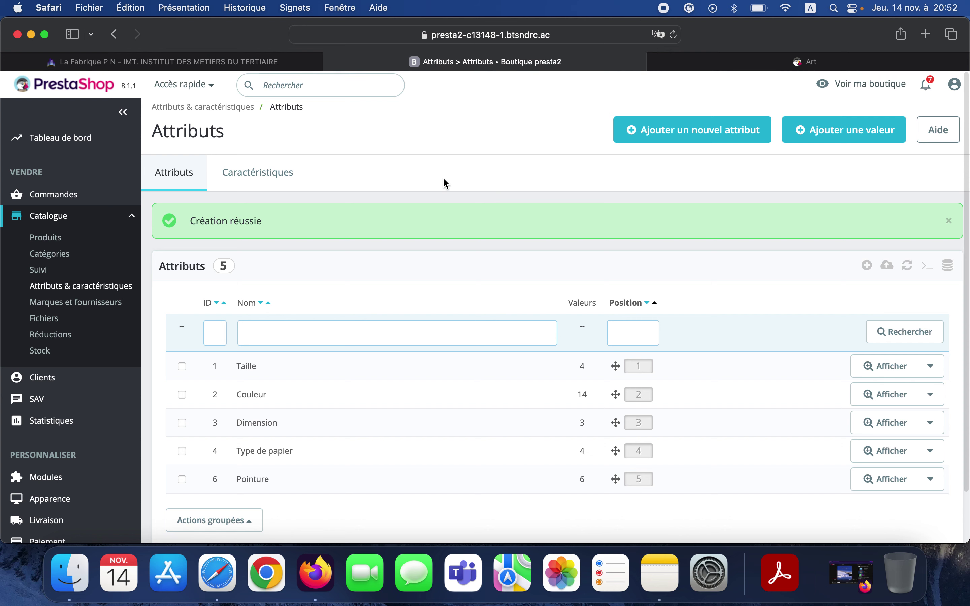
{"action": "left_click", "coordinate": [42, 238]}
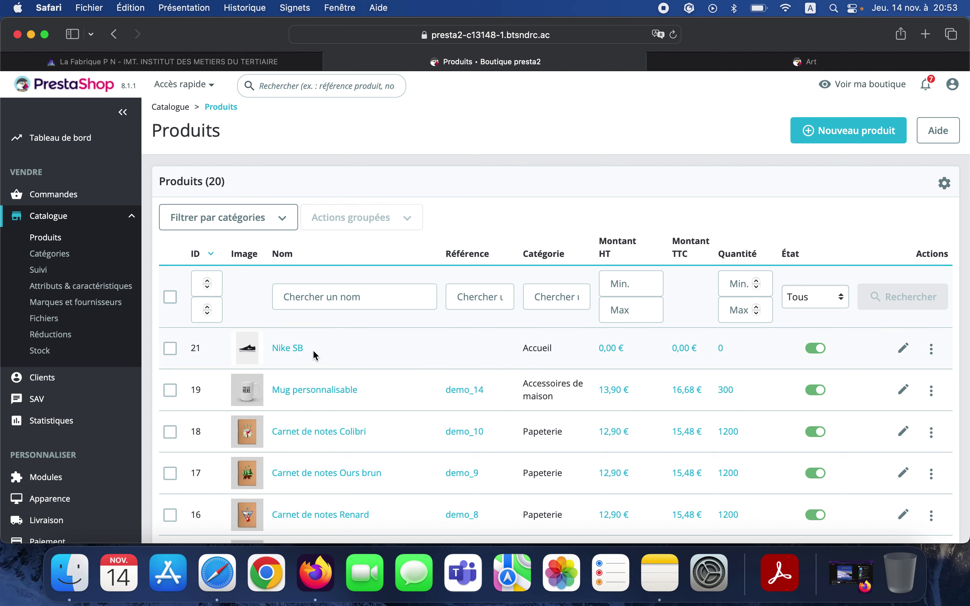
- Open the Nike SB product, set its selling price including tax to 59 €, and save and publish it
{"action": "left_click", "coordinate": [299, 349]}
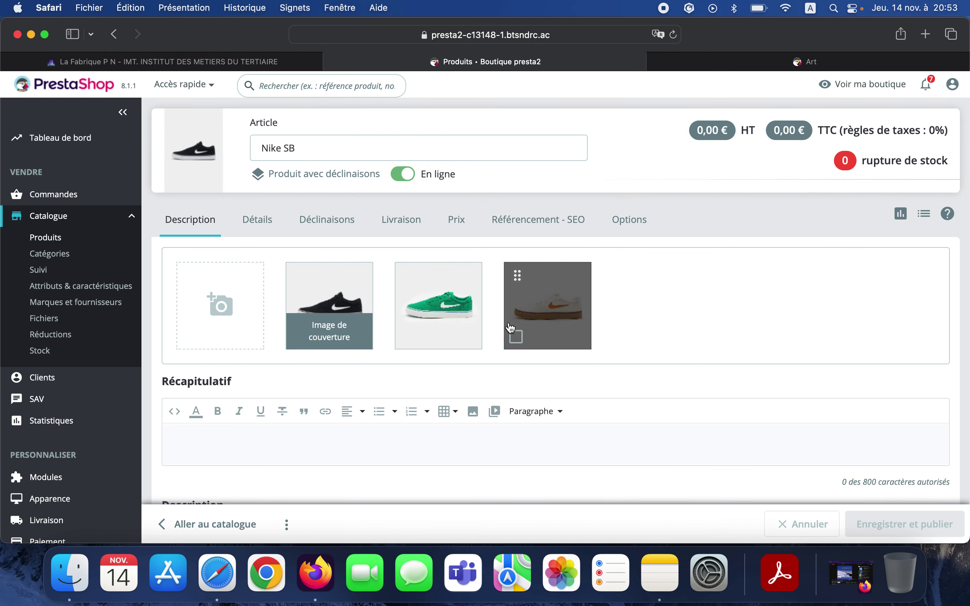
{"action": "scroll", "coordinate": [509, 327], "scroll_direction": "down", "scroll_amount": 3}
{"action": "scroll", "coordinate": [508, 326], "scroll_direction": "up", "scroll_amount": 3}
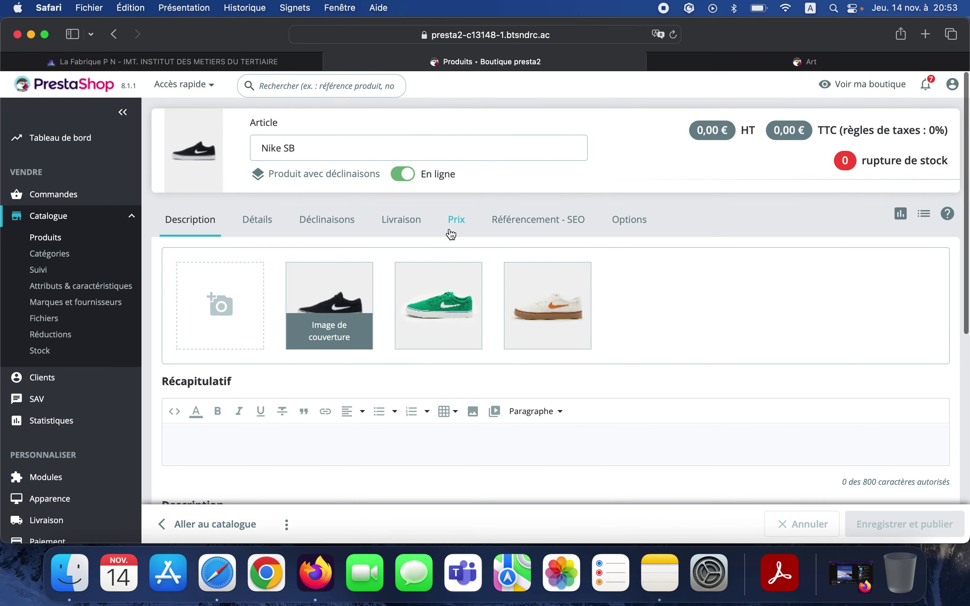
{"action": "left_click", "coordinate": [449, 234]}
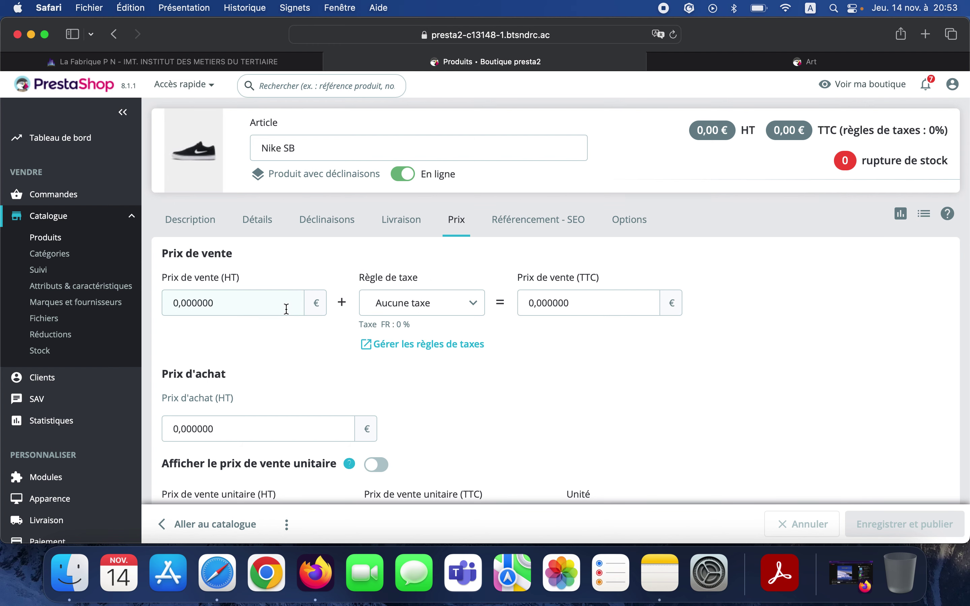
{"action": "left_click", "coordinate": [632, 303]}
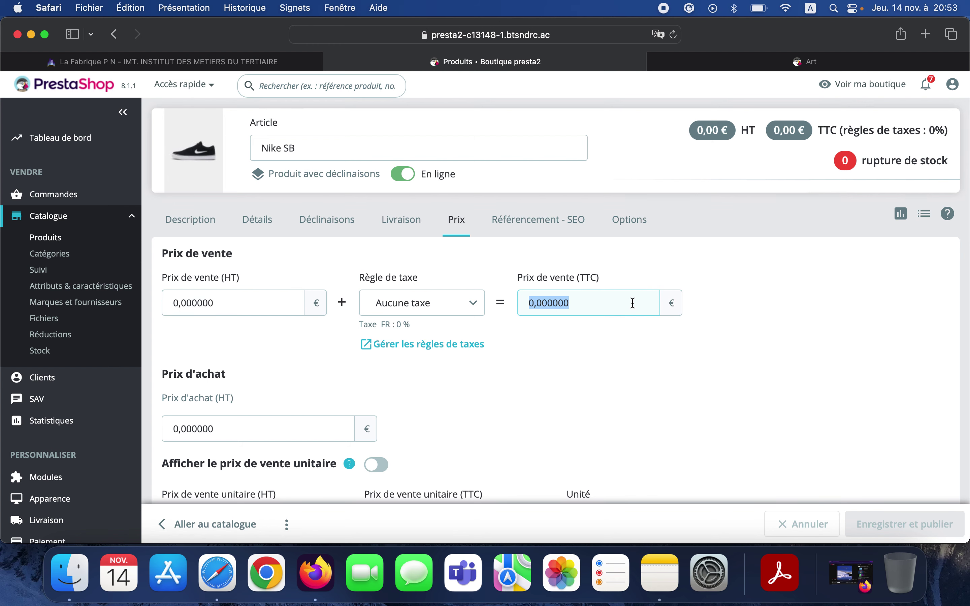
{"action": "type", "text": "59"}
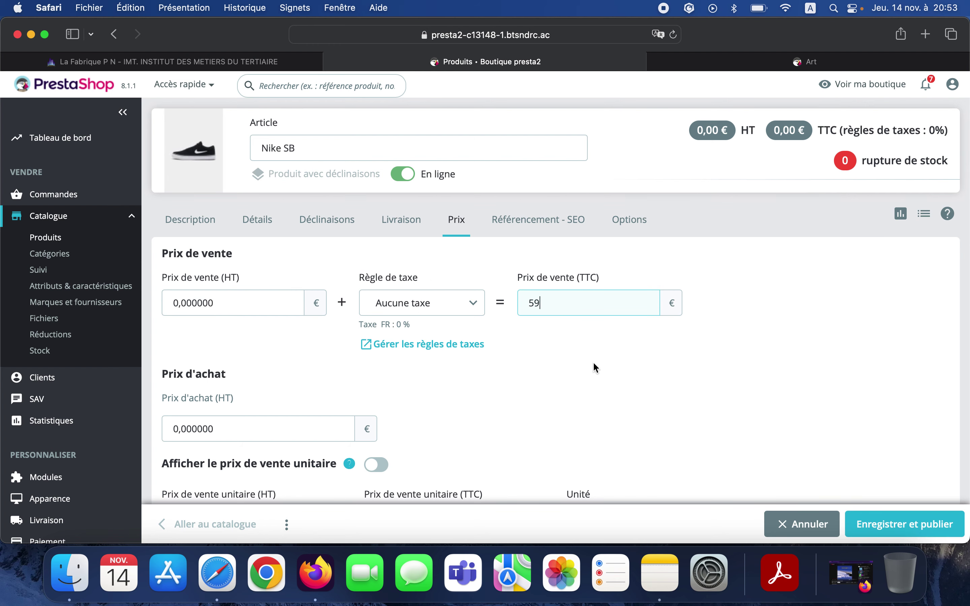
{"action": "left_click", "coordinate": [902, 523]}
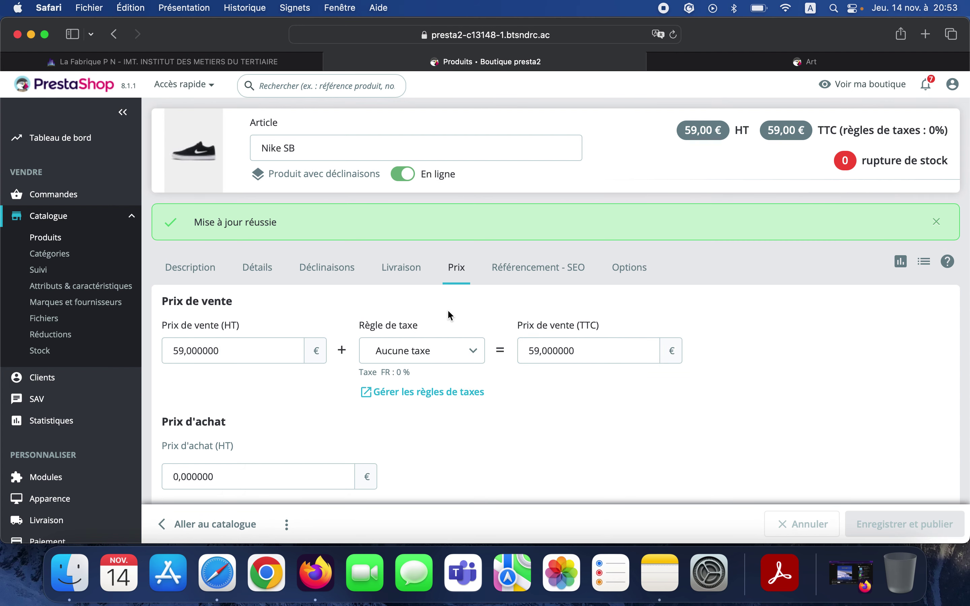
- Start generating combinations for the Nike SB product and select all values of the Pointure attribute
{"action": "scroll", "coordinate": [447, 313], "scroll_direction": "down", "scroll_amount": 5}
{"action": "scroll", "coordinate": [447, 315], "scroll_direction": "down", "scroll_amount": 3}
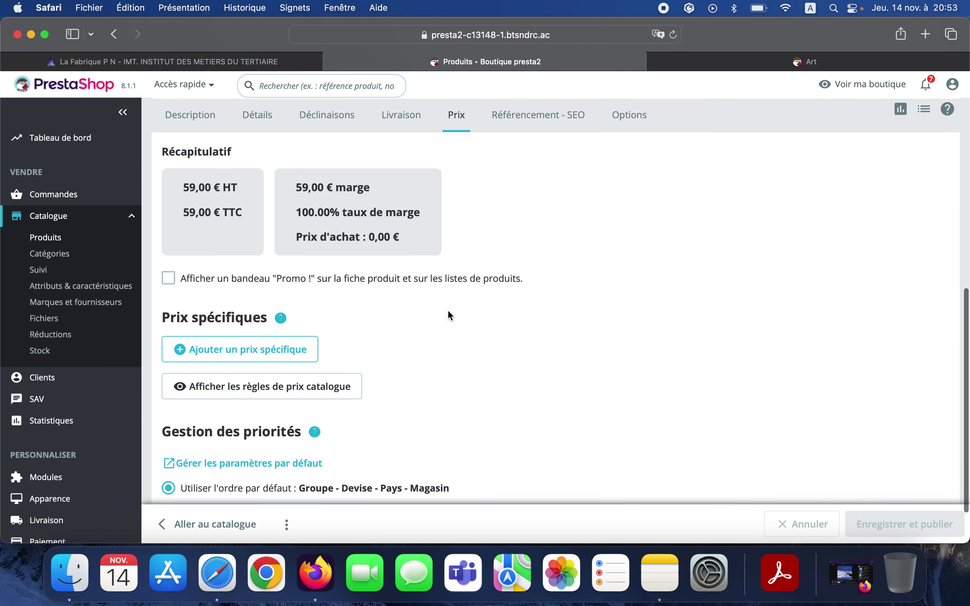
{"action": "scroll", "coordinate": [447, 315], "scroll_direction": "up", "scroll_amount": 10}
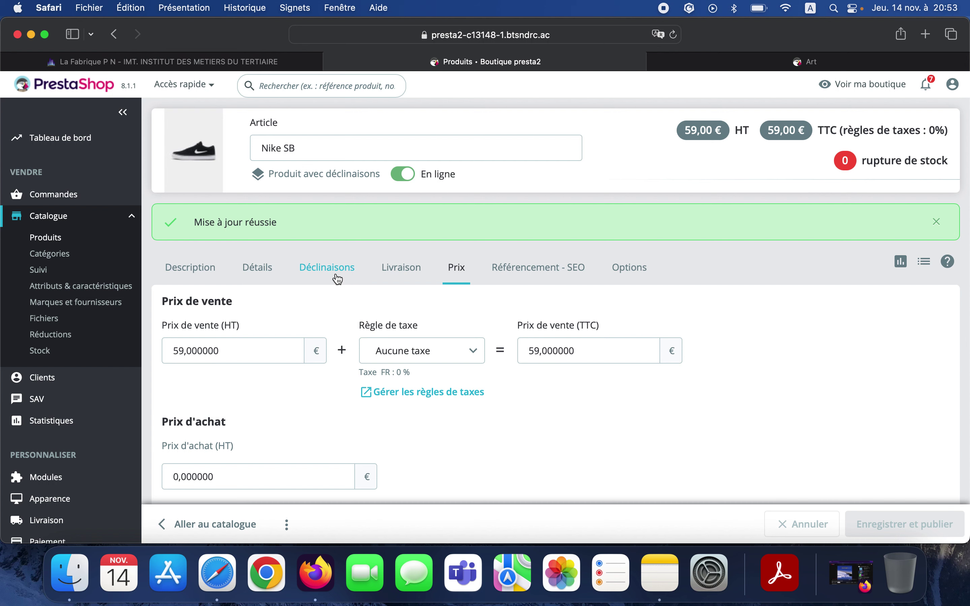
{"action": "left_click", "coordinate": [327, 268]}
{"action": "scroll", "coordinate": [496, 319], "scroll_direction": "down", "scroll_amount": 4}
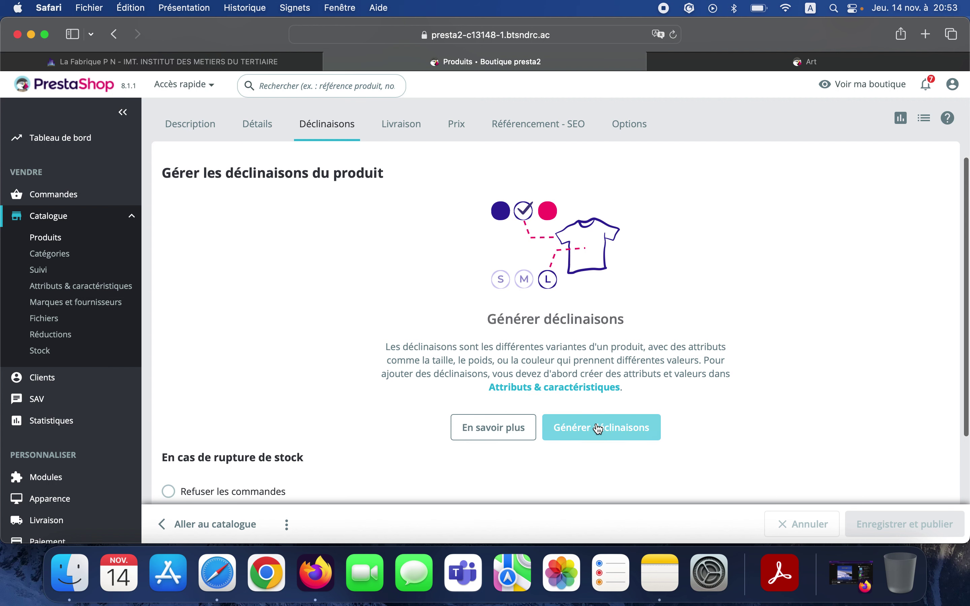
{"action": "left_click", "coordinate": [598, 428]}
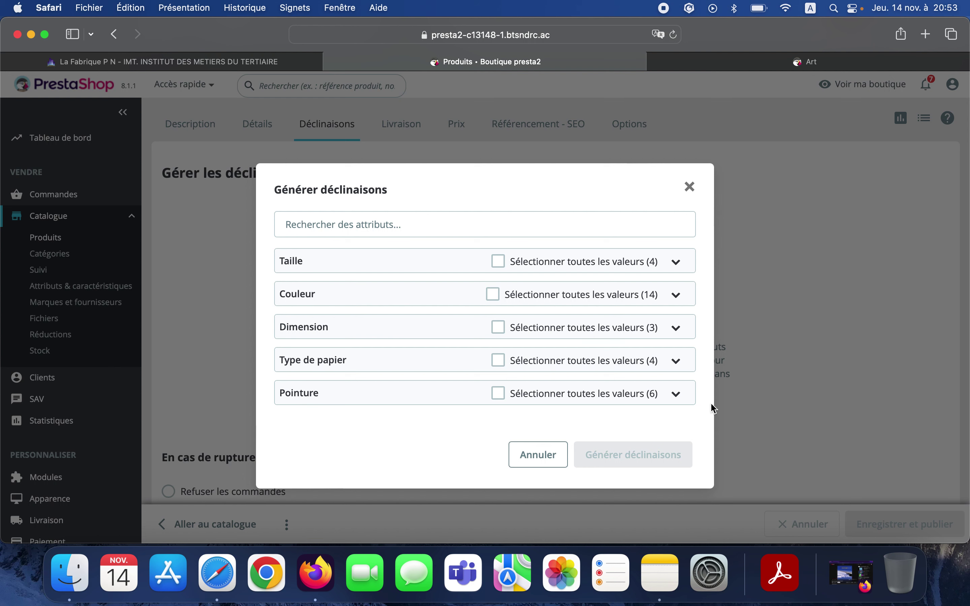
{"action": "left_click", "coordinate": [675, 394]}
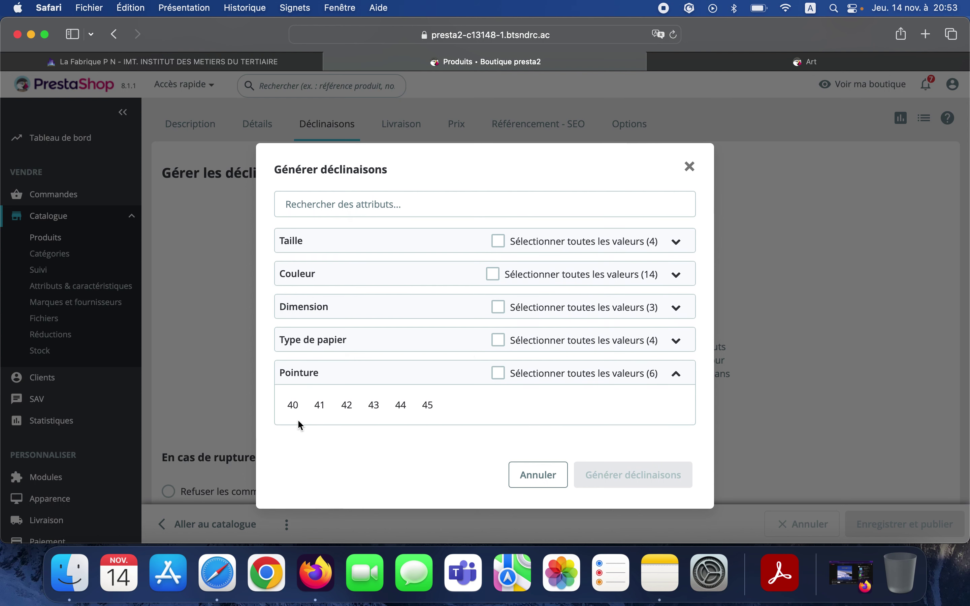
{"action": "left_click", "coordinate": [498, 374]}
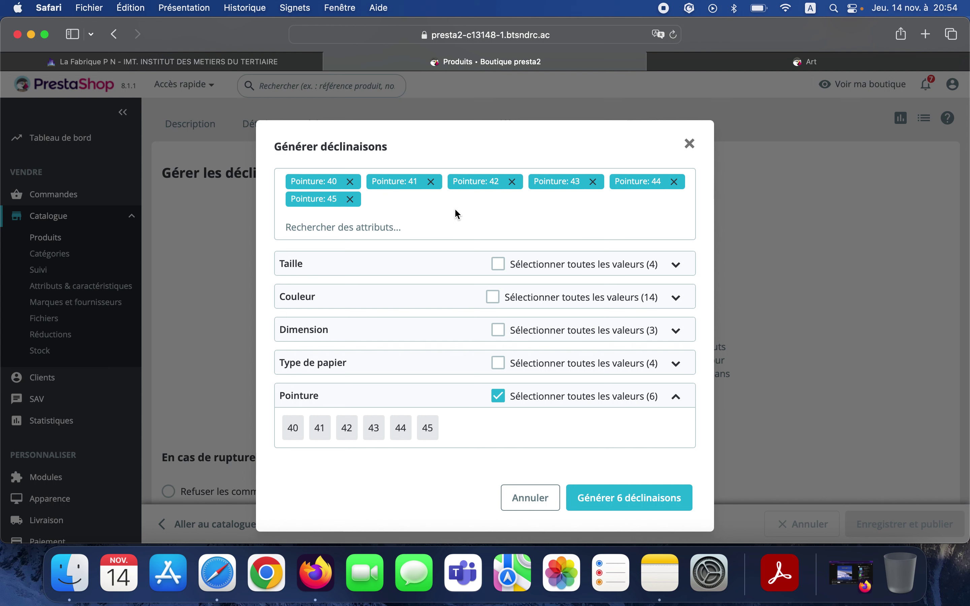
- Add the colours Blanc, Noir and Vert to the selected attributes and generate the combinations
{"action": "left_click", "coordinate": [683, 297]}
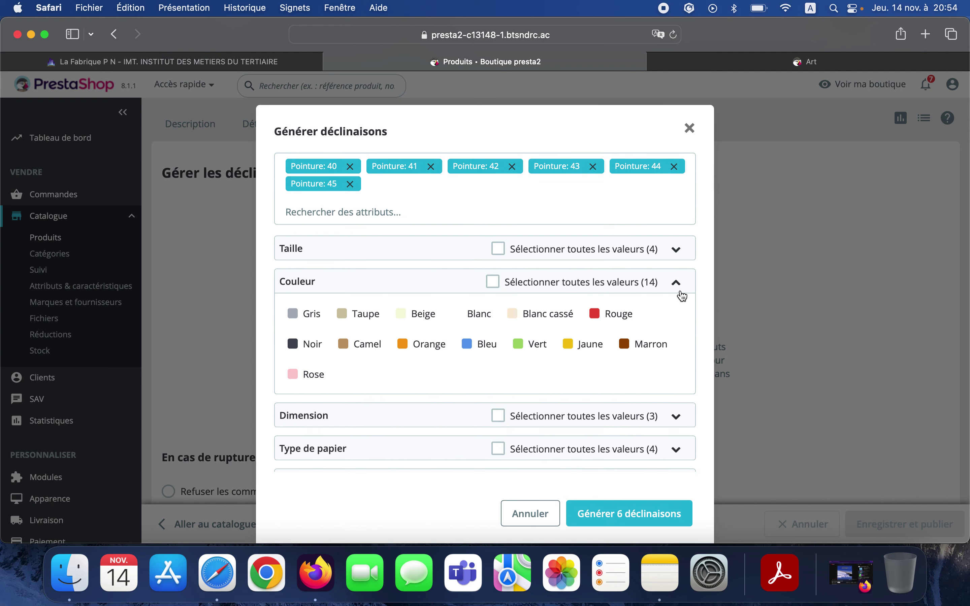
{"action": "left_click", "coordinate": [459, 318]}
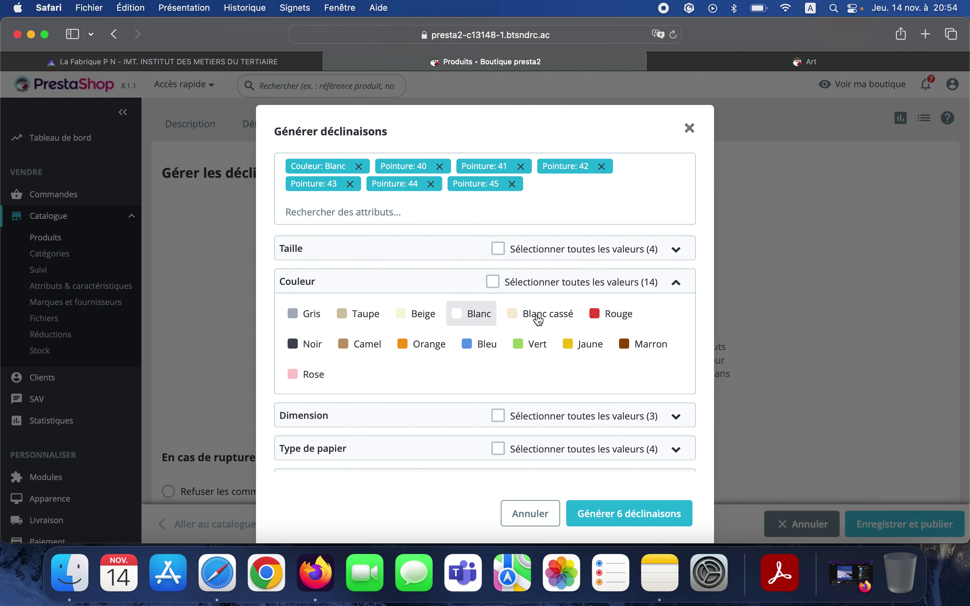
{"action": "left_click", "coordinate": [312, 348]}
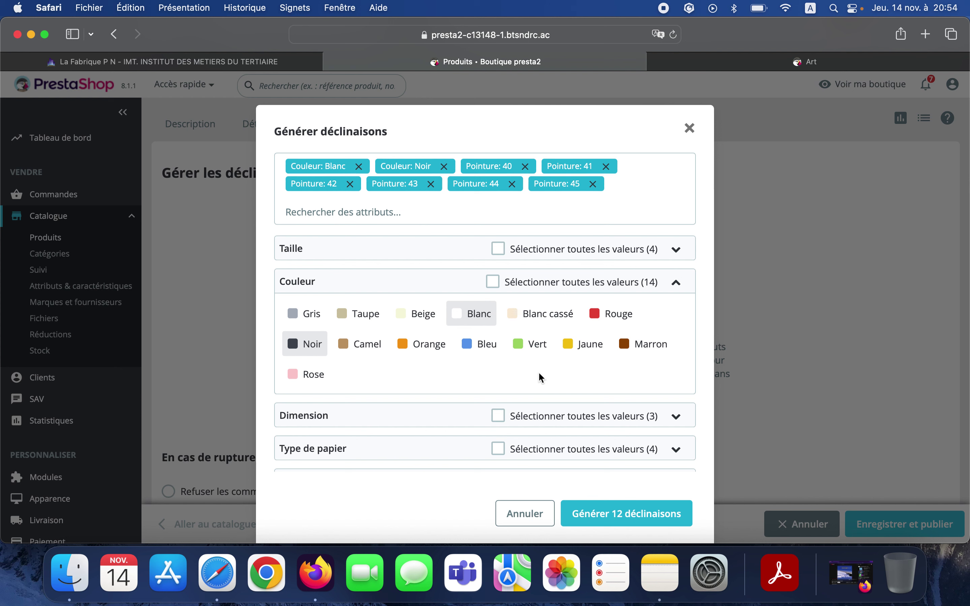
{"action": "left_click", "coordinate": [538, 352]}
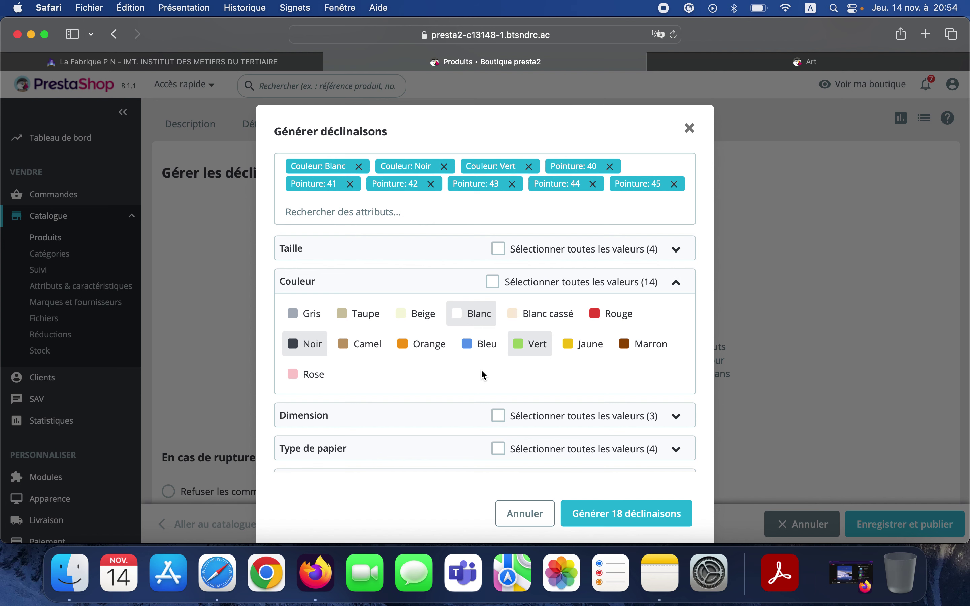
{"action": "left_click", "coordinate": [605, 514]}
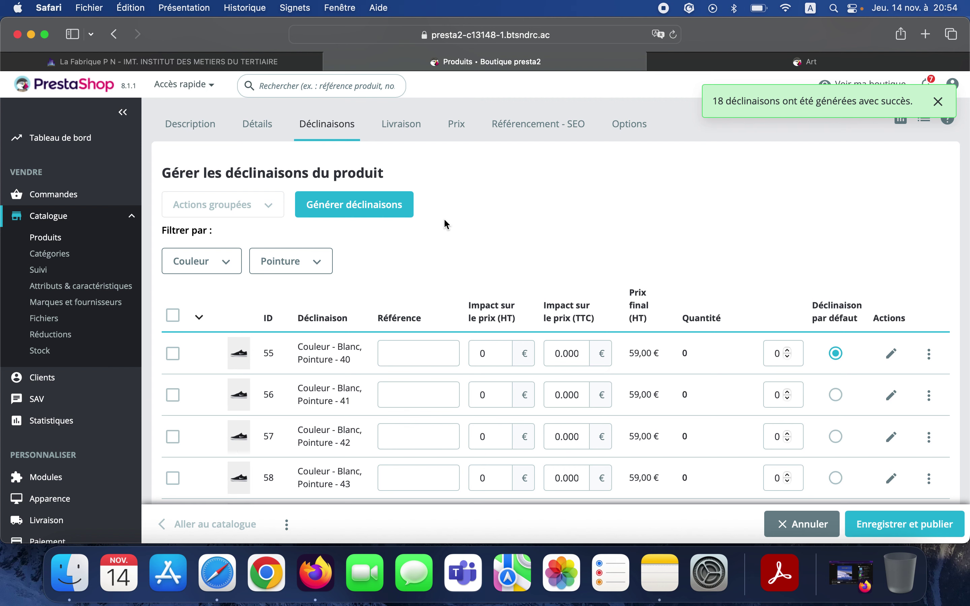
- Review the generated colour and Pointure combinations, and save and publish the product
{"action": "scroll", "coordinate": [374, 280], "scroll_direction": "down", "scroll_amount": 3}
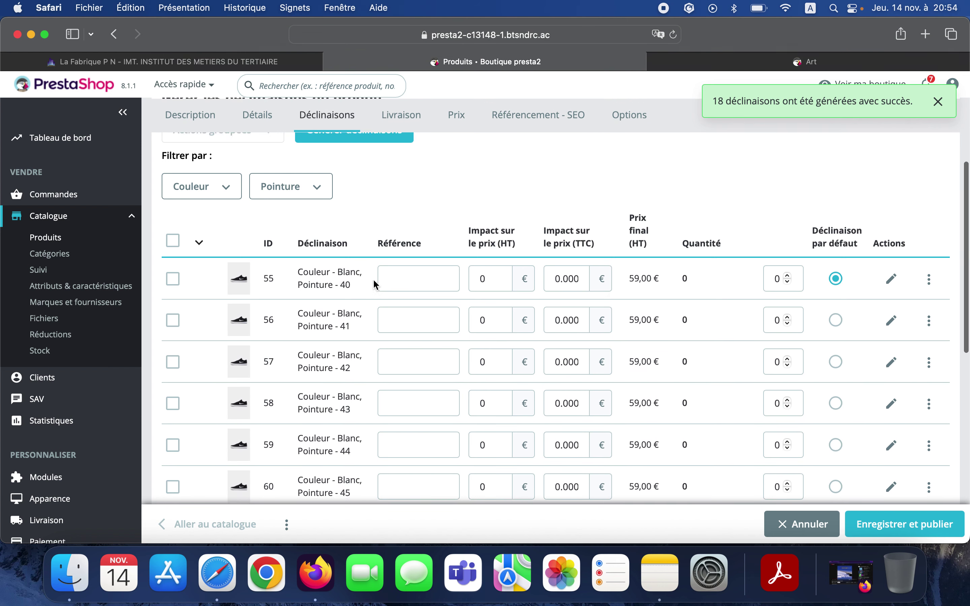
{"action": "scroll", "coordinate": [374, 280], "scroll_direction": "down", "scroll_amount": 7}
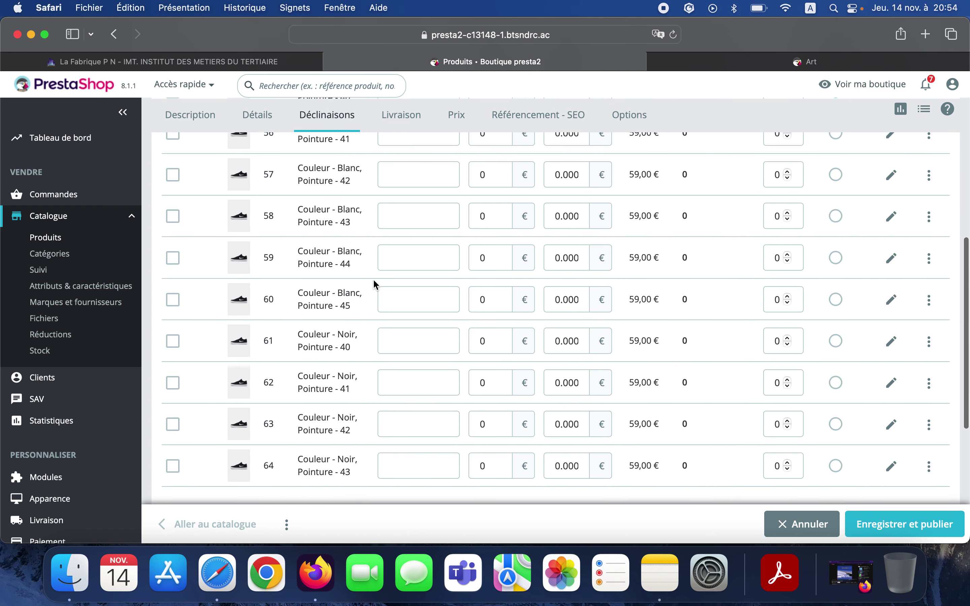
{"action": "scroll", "coordinate": [373, 283], "scroll_direction": "up", "scroll_amount": 5}
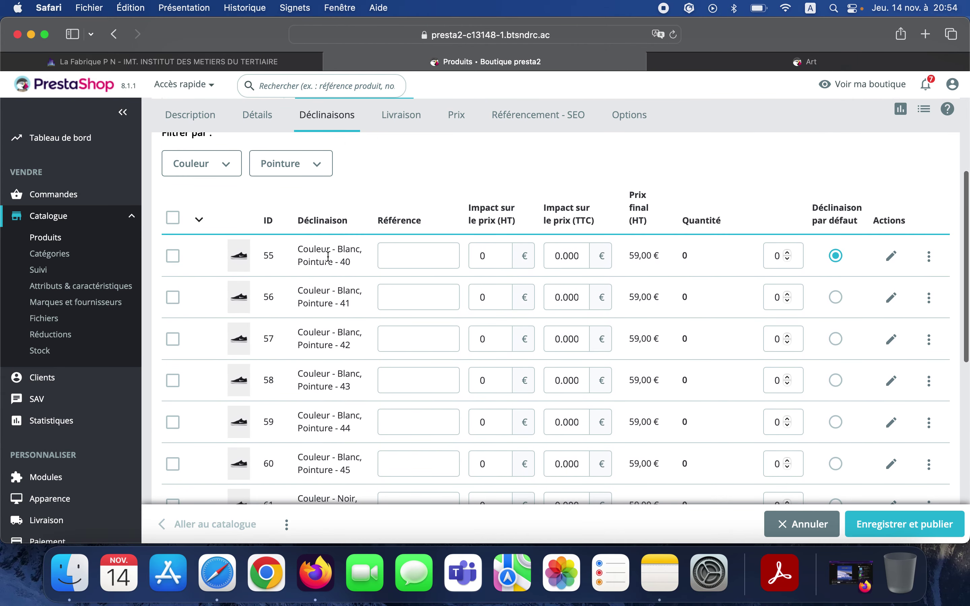
{"action": "scroll", "coordinate": [328, 256], "scroll_direction": "down", "scroll_amount": 7}
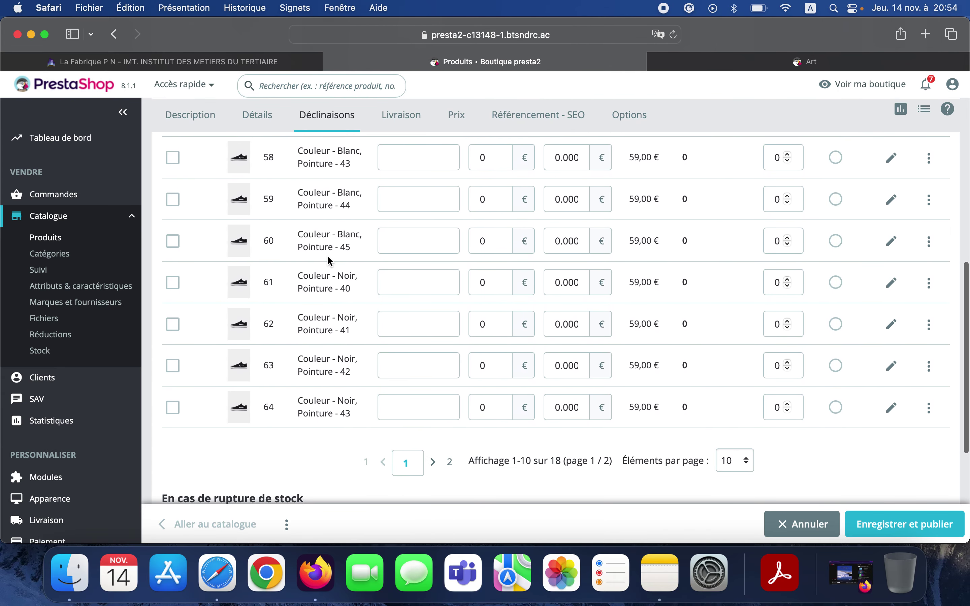
{"action": "scroll", "coordinate": [328, 256], "scroll_direction": "up", "scroll_amount": 4}
{"action": "scroll", "coordinate": [327, 260], "scroll_direction": "up", "scroll_amount": 4}
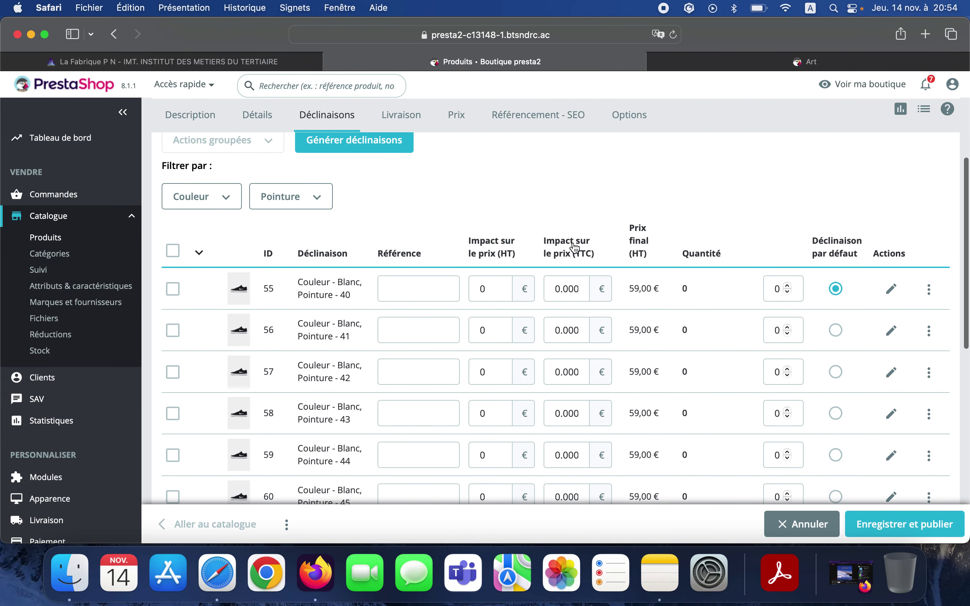
{"action": "left_click", "coordinate": [889, 525]}
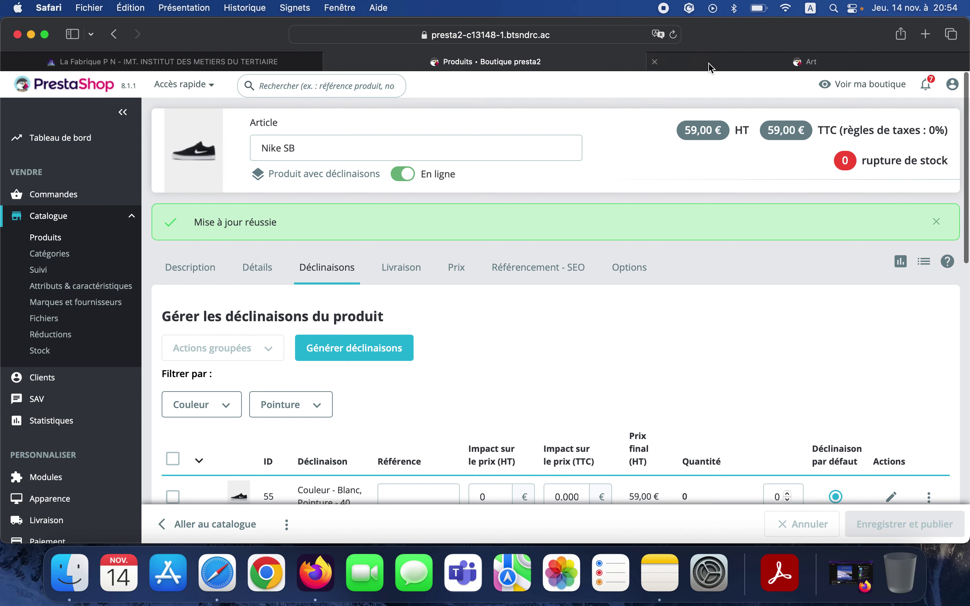
- Look for the Nike SB product in the storefront, checking the home page and the Hommes category
{"action": "left_click", "coordinate": [806, 61]}
{"action": "scroll", "coordinate": [418, 210], "scroll_direction": "up", "scroll_amount": 4}
{"action": "left_click", "coordinate": [124, 131]}
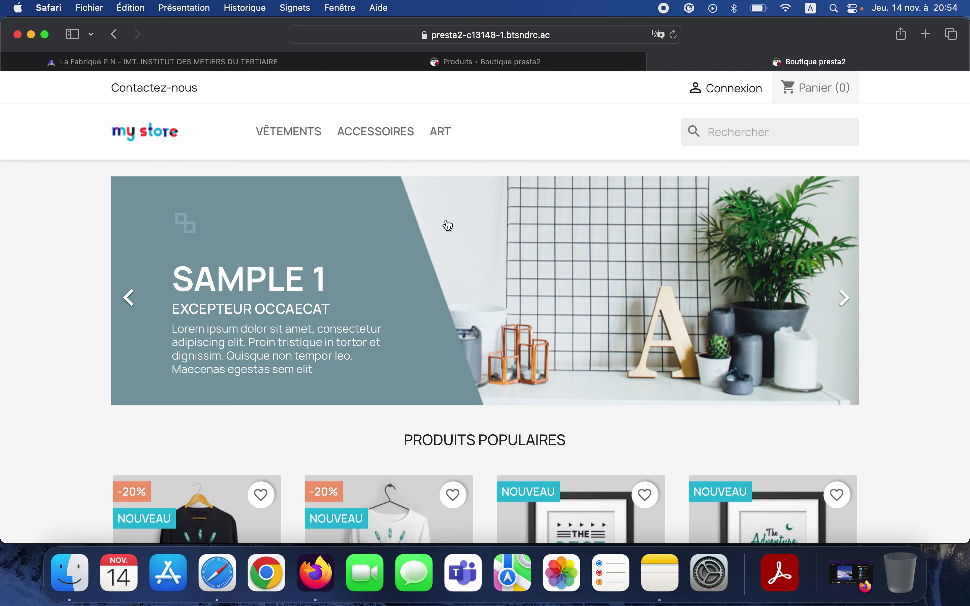
{"action": "scroll", "coordinate": [447, 225], "scroll_direction": "down", "scroll_amount": 20}
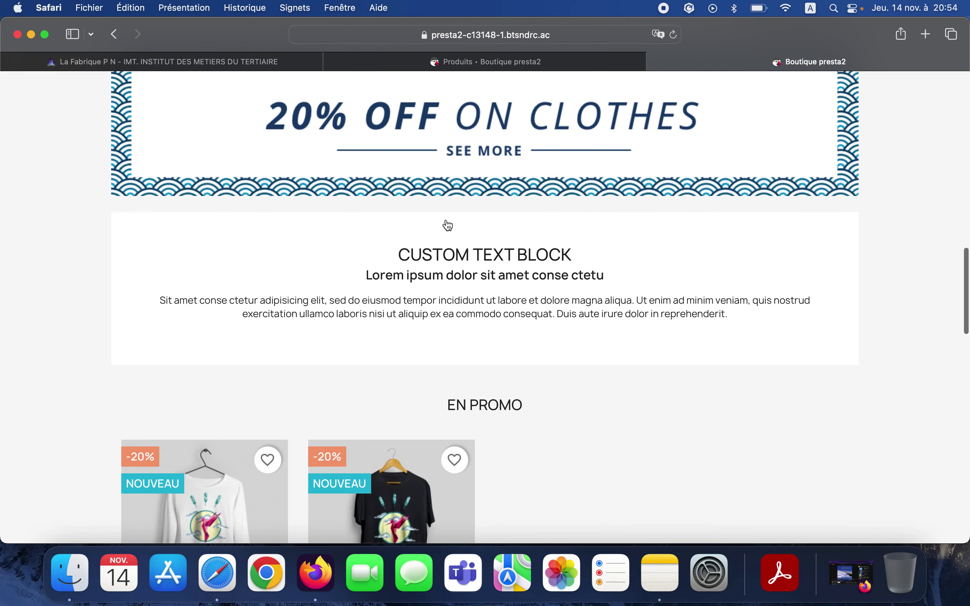
{"action": "scroll", "coordinate": [448, 225], "scroll_direction": "down", "scroll_amount": 15}
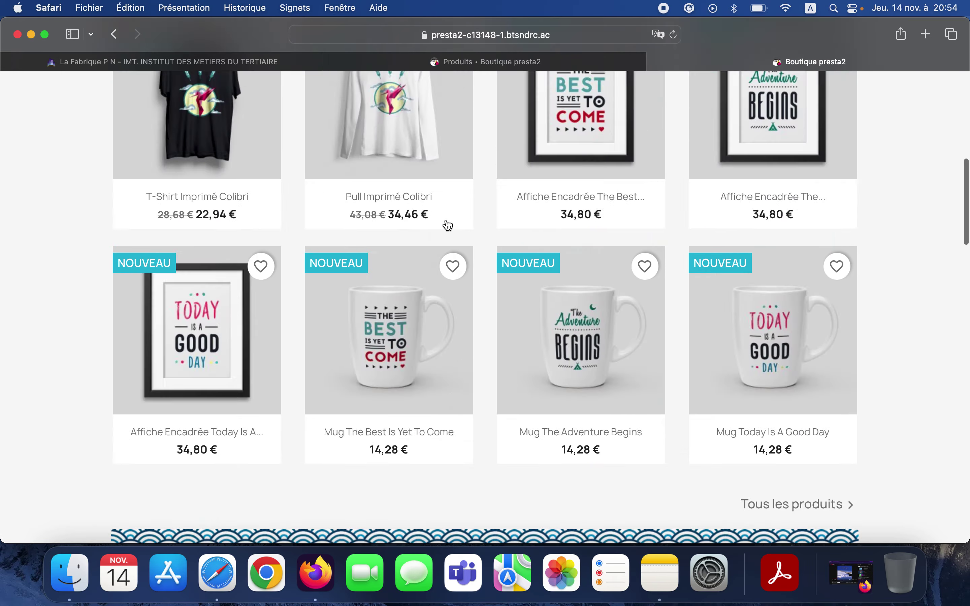
{"action": "scroll", "coordinate": [448, 225], "scroll_direction": "up", "scroll_amount": 12}
{"action": "mouse_move", "coordinate": [284, 131]}
{"action": "left_click", "coordinate": [166, 158]}
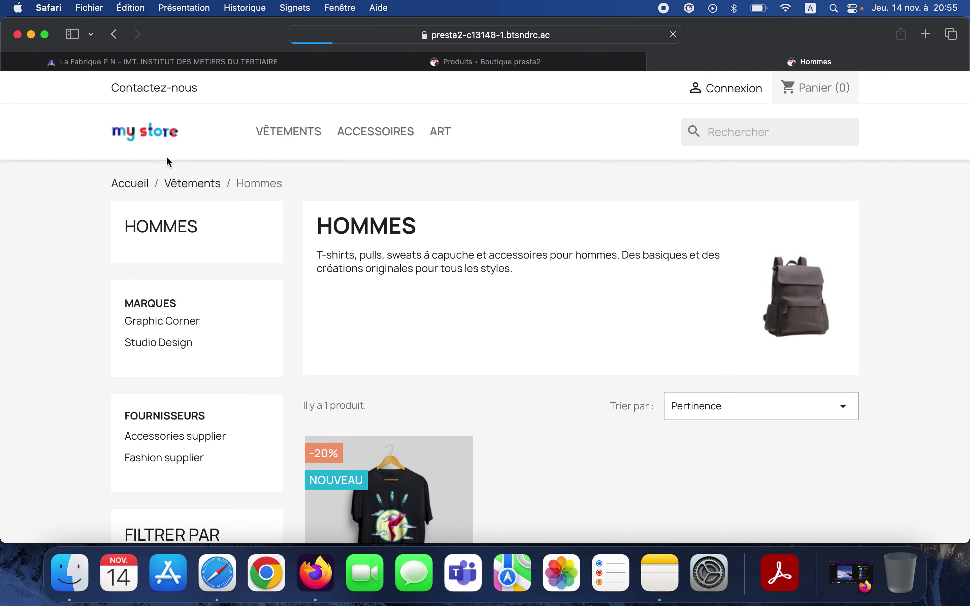
{"action": "left_click", "coordinate": [160, 135]}
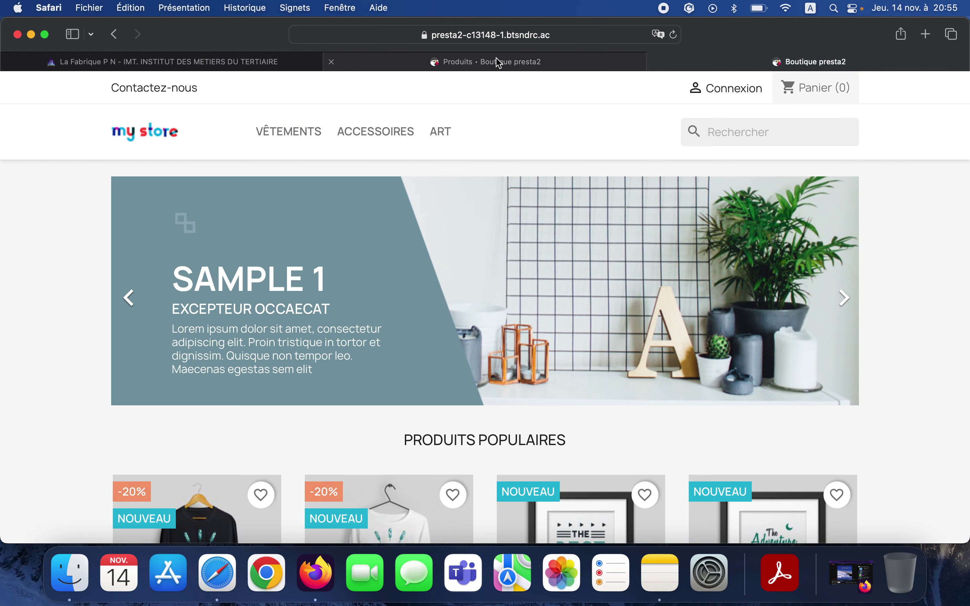
- Recheck the product's combinations page in the back office and examine the storefront's category menu
{"action": "left_click", "coordinate": [498, 63]}
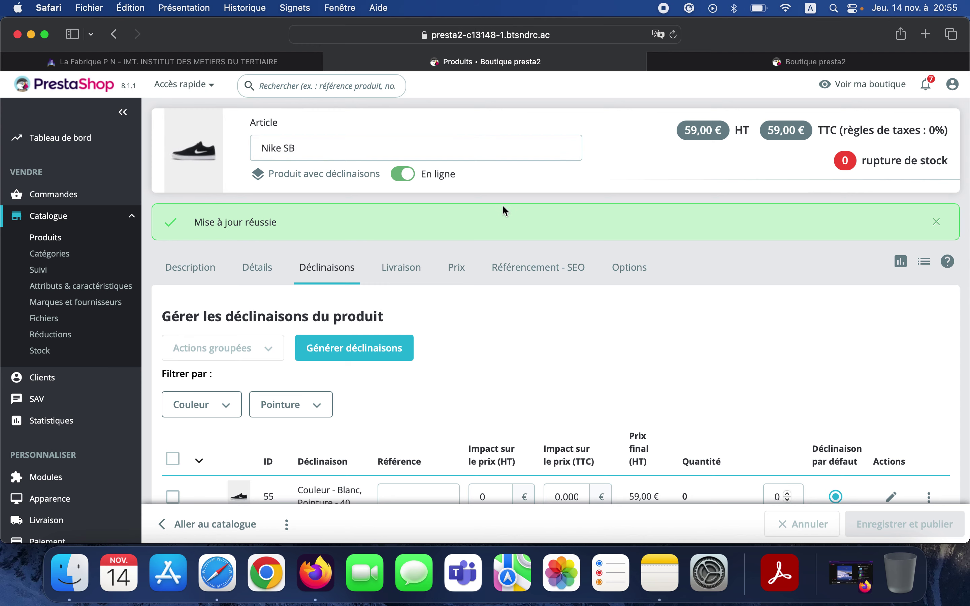
{"action": "scroll", "coordinate": [503, 204], "scroll_direction": "down", "scroll_amount": 10}
{"action": "scroll", "coordinate": [502, 204], "scroll_direction": "up", "scroll_amount": 10}
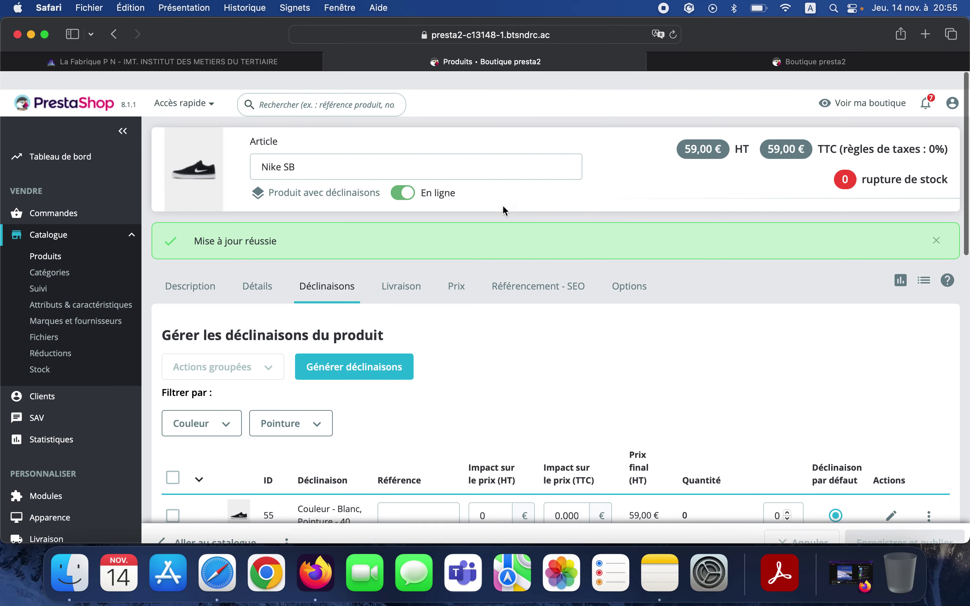
{"action": "left_click", "coordinate": [733, 62]}
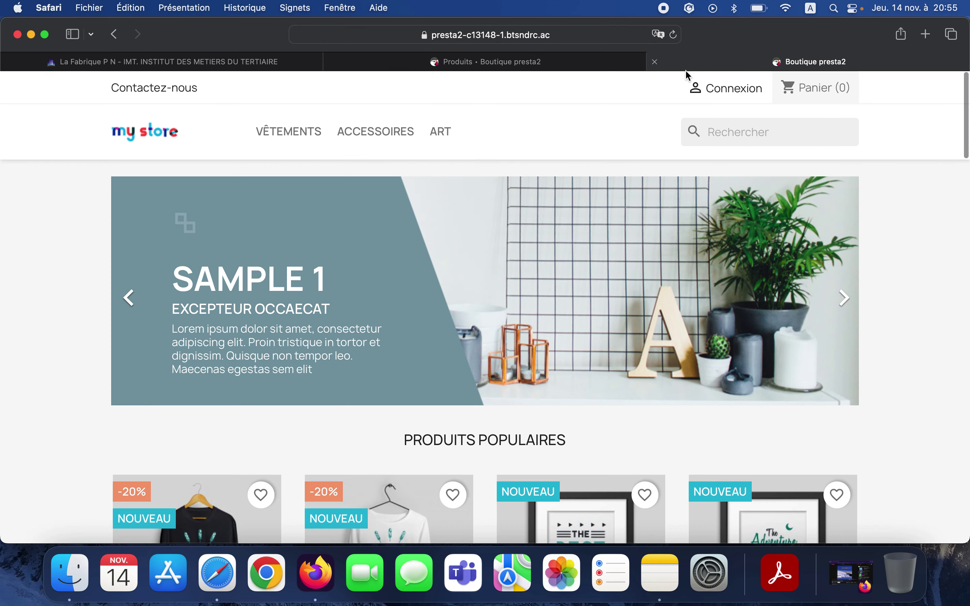
{"action": "mouse_move", "coordinate": [298, 131]}
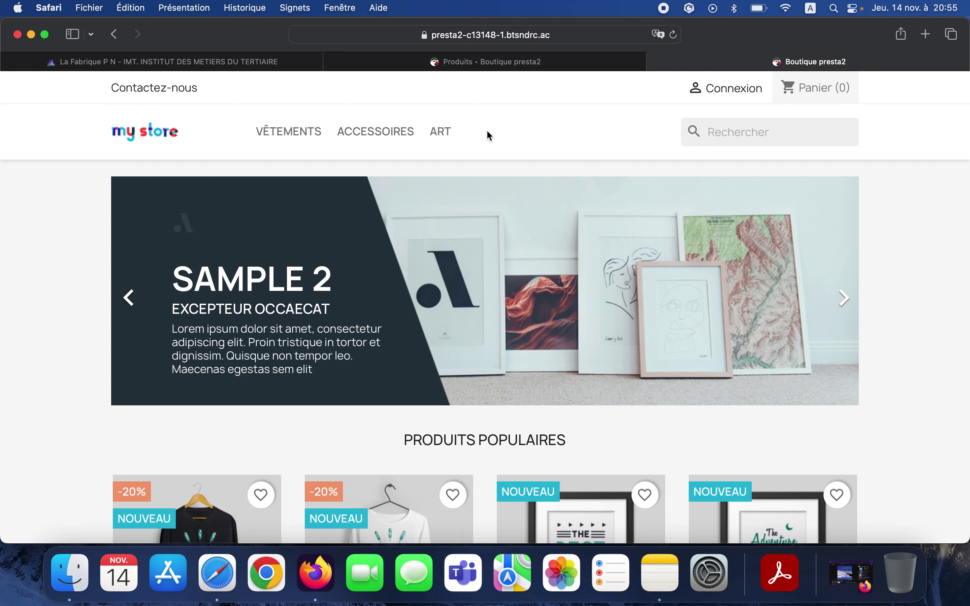
- Return to the back office and open the catalogue's list of categories
{"action": "left_click", "coordinate": [502, 66]}
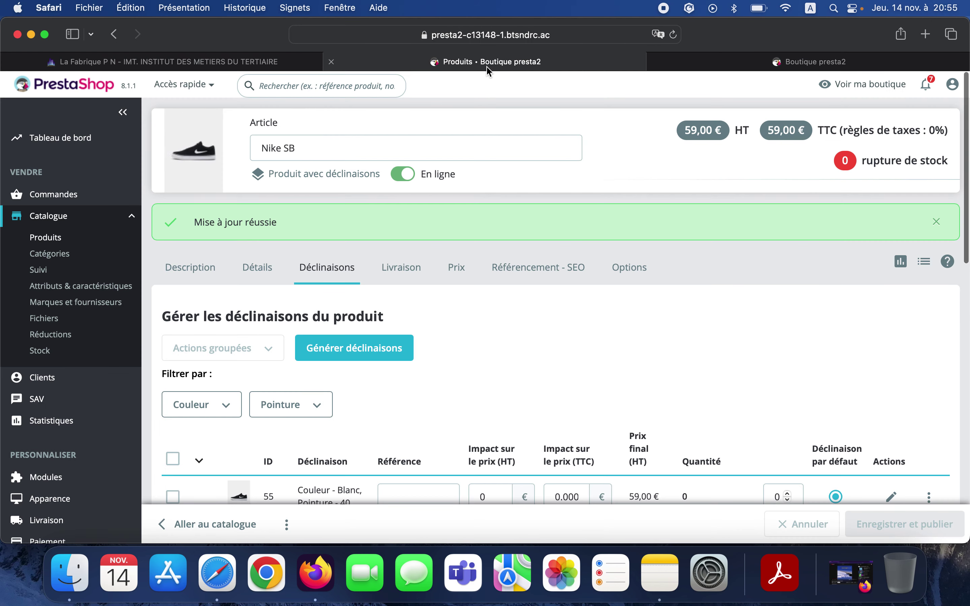
{"action": "left_click", "coordinate": [48, 257]}
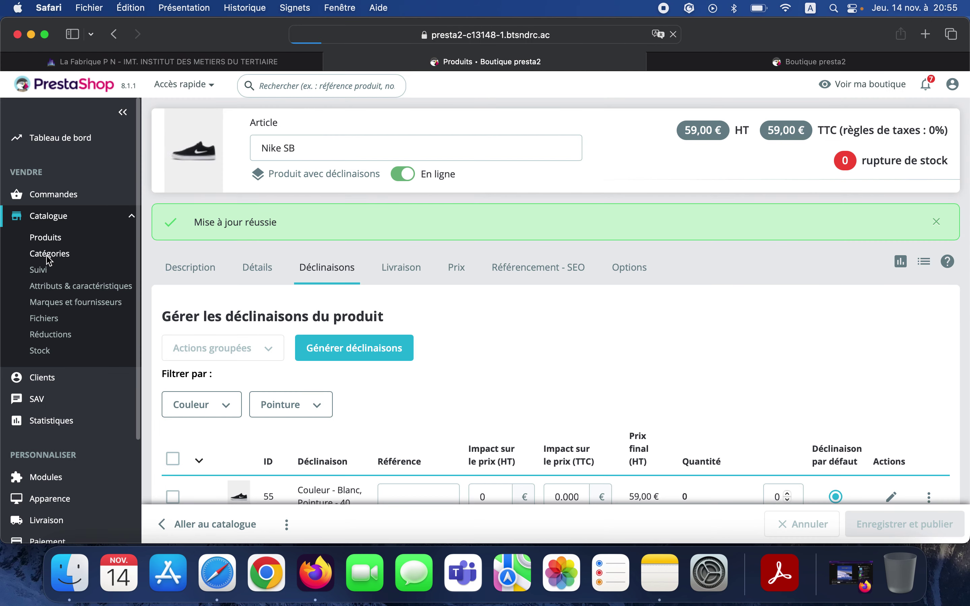
{"action": "scroll", "coordinate": [591, 307], "scroll_direction": "up", "scroll_amount": 1}
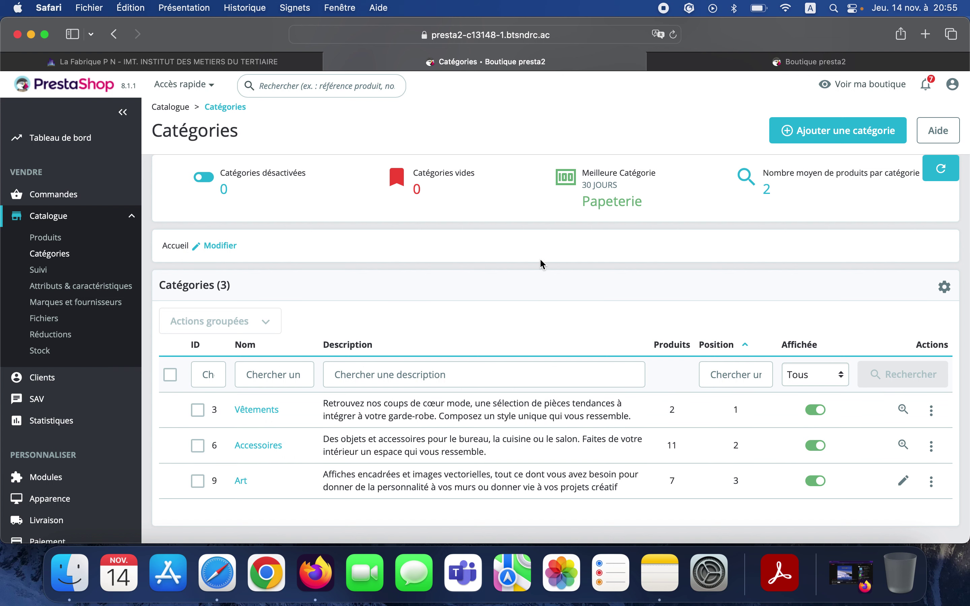
- Start a new catalogue category and examine the fields of its form, from name and parent category to group access
{"action": "scroll", "coordinate": [540, 258], "scroll_direction": "up", "scroll_amount": 2}
{"action": "left_click", "coordinate": [847, 136]}
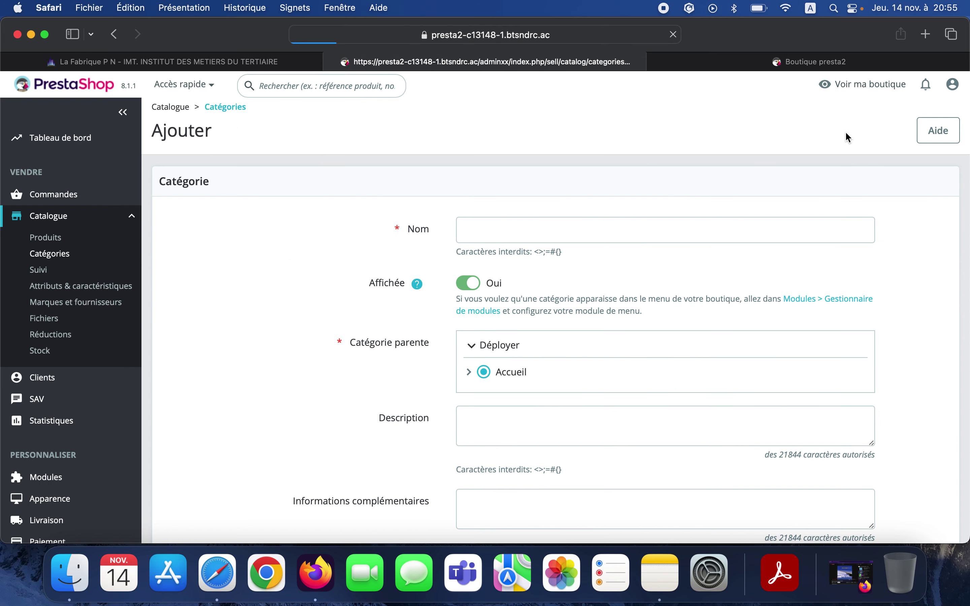
{"action": "left_click", "coordinate": [487, 229]}
{"action": "scroll", "coordinate": [258, 288], "scroll_direction": "down", "scroll_amount": 1}
{"action": "scroll", "coordinate": [257, 286], "scroll_direction": "down", "scroll_amount": 6}
{"action": "scroll", "coordinate": [257, 286], "scroll_direction": "up", "scroll_amount": 3}
{"action": "scroll", "coordinate": [257, 286], "scroll_direction": "down", "scroll_amount": 1}
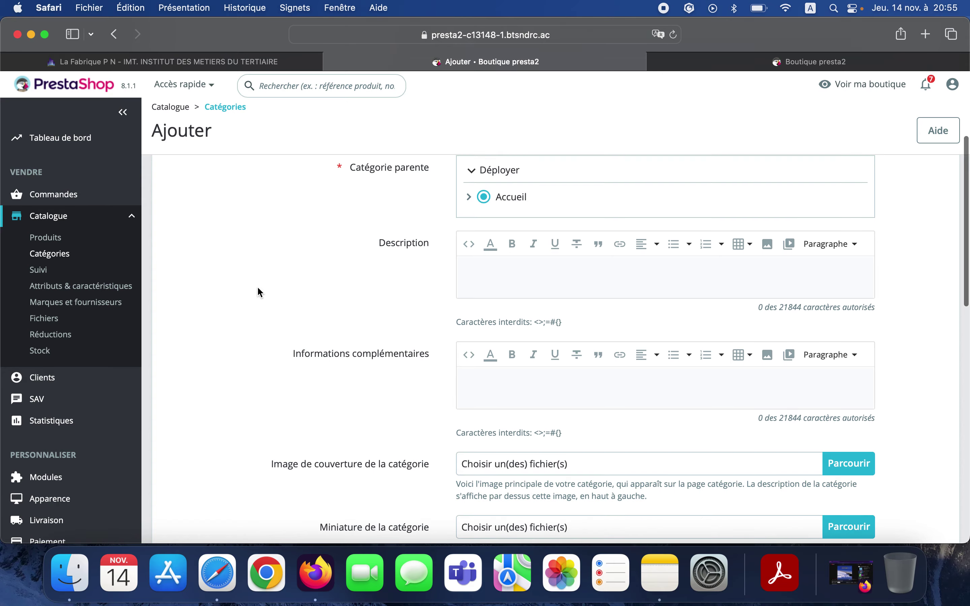
{"action": "scroll", "coordinate": [258, 288], "scroll_direction": "down", "scroll_amount": 5}
{"action": "scroll", "coordinate": [257, 288], "scroll_direction": "down", "scroll_amount": 5}
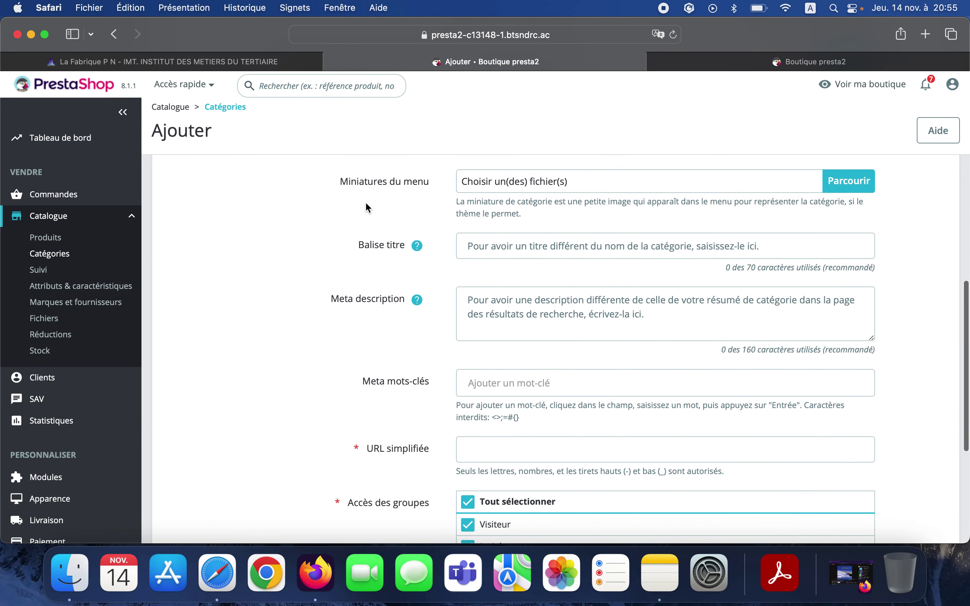
{"action": "scroll", "coordinate": [371, 401], "scroll_direction": "down", "scroll_amount": 1}
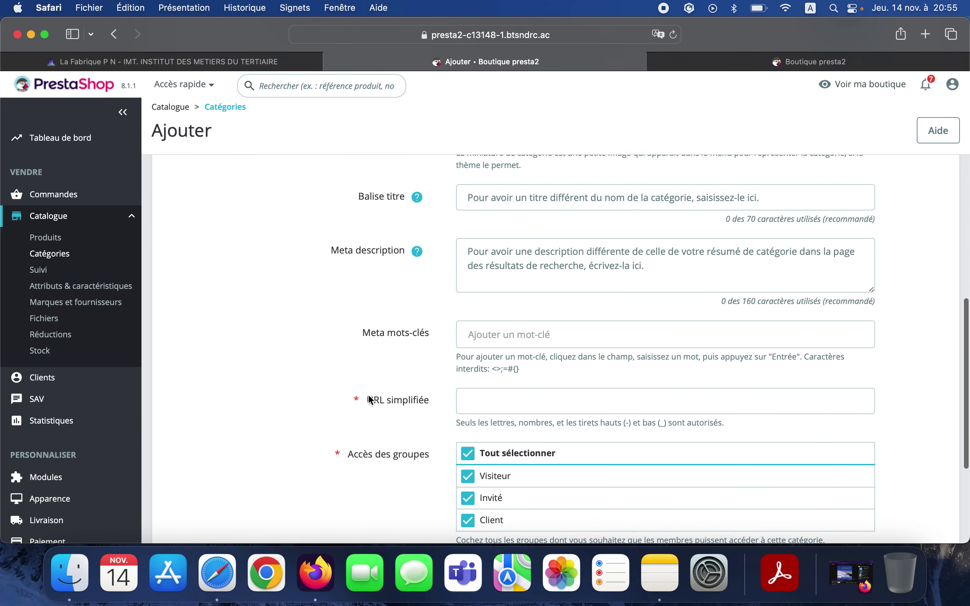
{"action": "scroll", "coordinate": [260, 370], "scroll_direction": "down", "scroll_amount": 5}
{"action": "scroll", "coordinate": [260, 370], "scroll_direction": "up", "scroll_amount": 20}
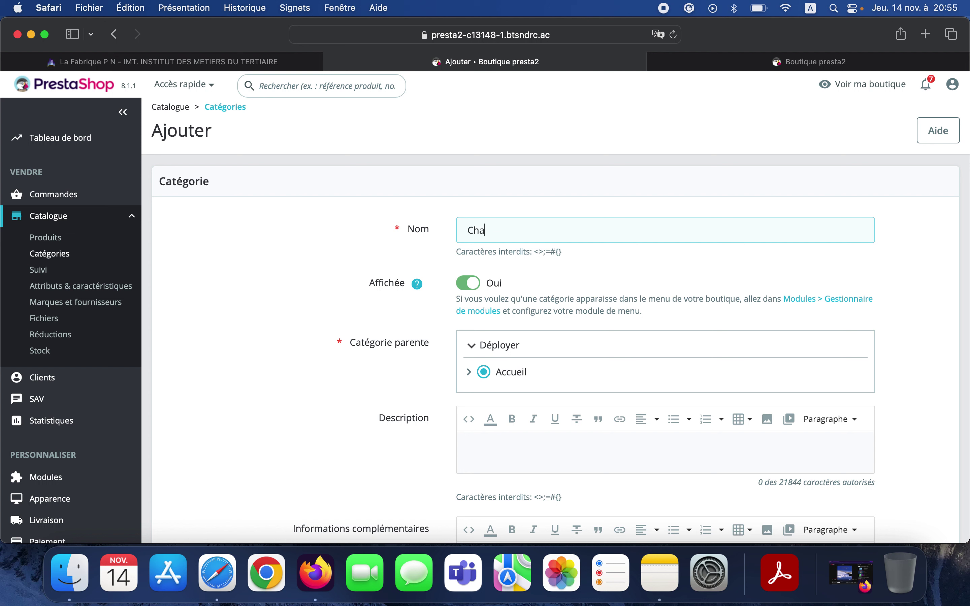
- Name the new category Chaussures and save it
{"action": "type", "text": "r"}
{"action": "key", "text": "BackSpace"}
{"action": "scroll", "coordinate": [823, 438], "scroll_direction": "down", "scroll_amount": 15}
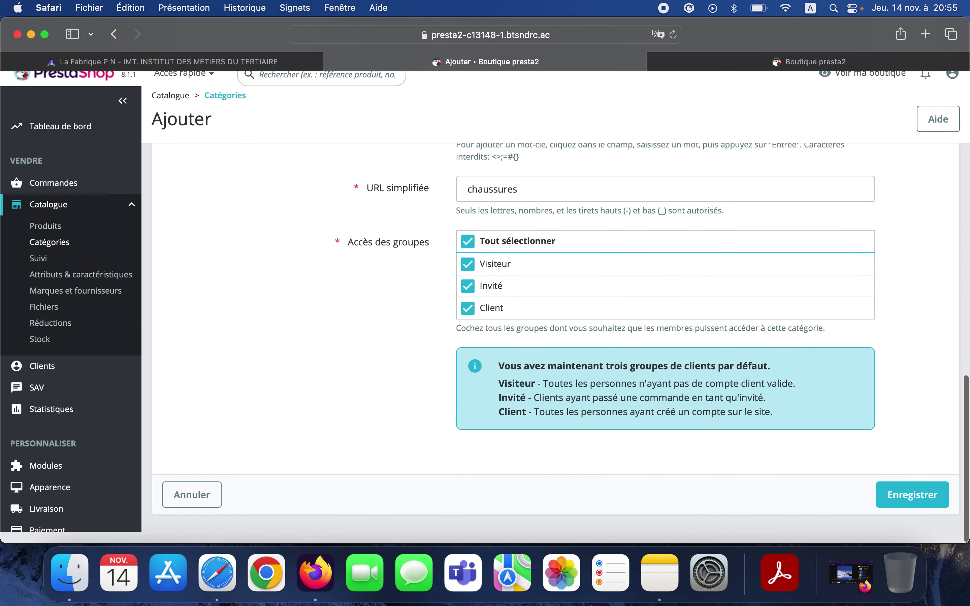
{"action": "left_click", "coordinate": [918, 516]}
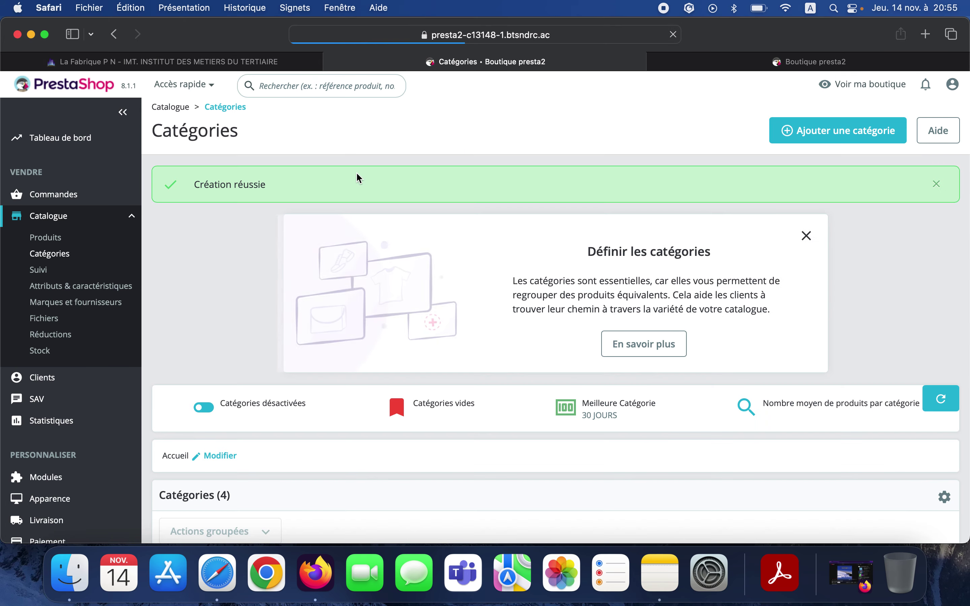
- Reload the storefront home page to check its menu for the Chaussures category, and return to the back office
{"action": "left_click", "coordinate": [735, 68]}
{"action": "left_click", "coordinate": [571, 38]}
{"action": "key", "text": "Return"}
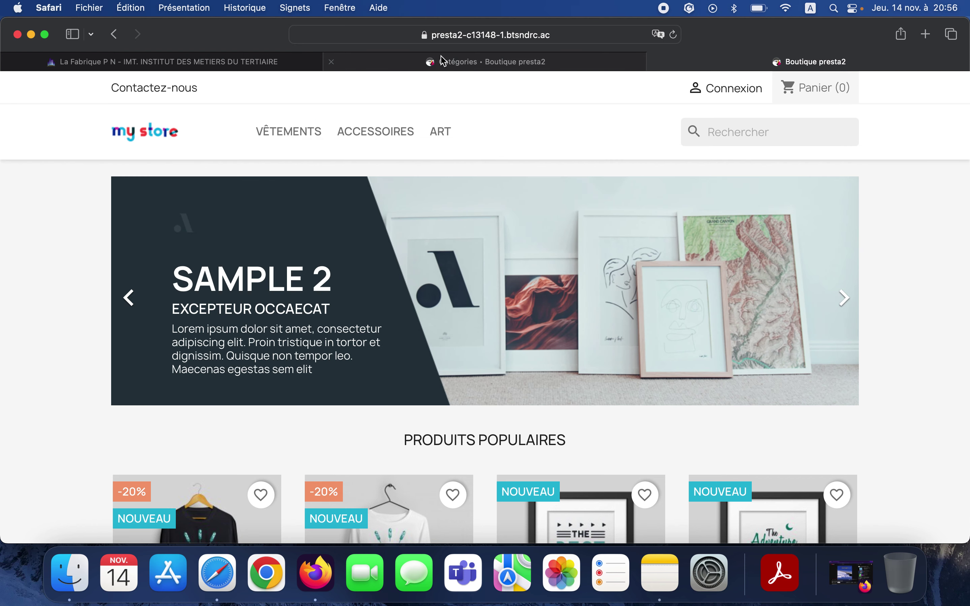
{"action": "left_click", "coordinate": [452, 58]}
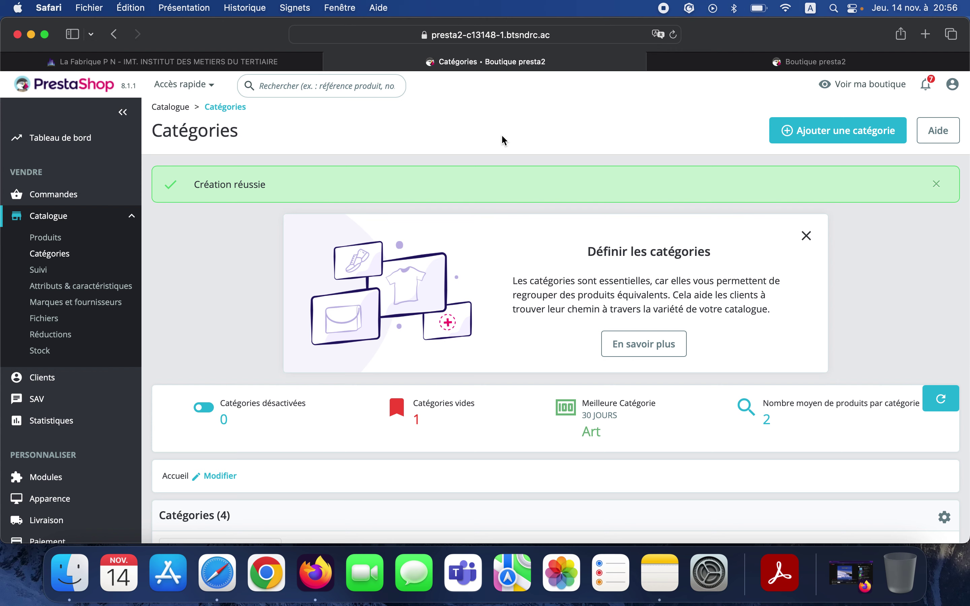
- Open the configuration of the Menu principal module from the theme's home page configuration
{"action": "scroll", "coordinate": [53, 324], "scroll_direction": "down", "scroll_amount": 5}
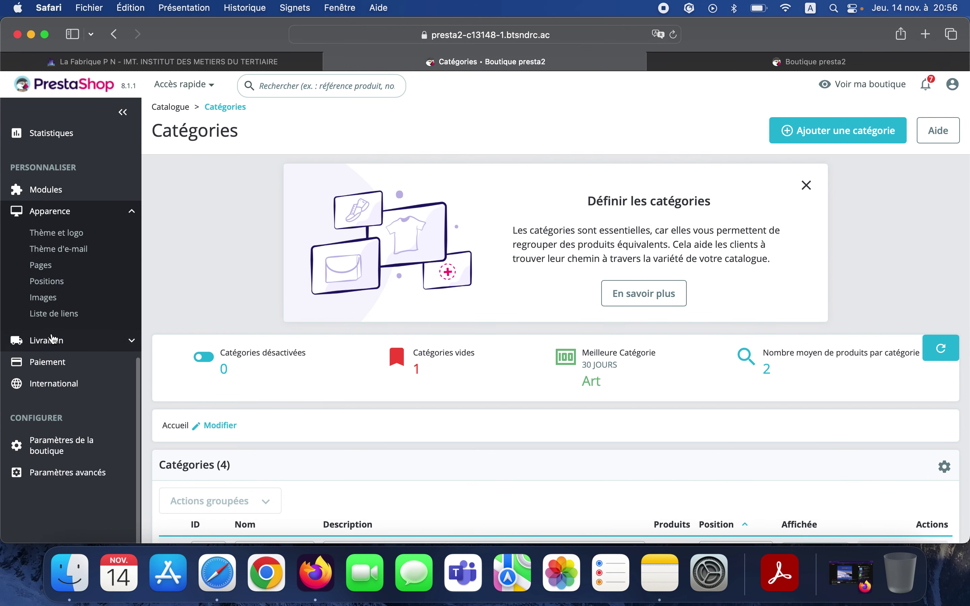
{"action": "left_click", "coordinate": [62, 237]}
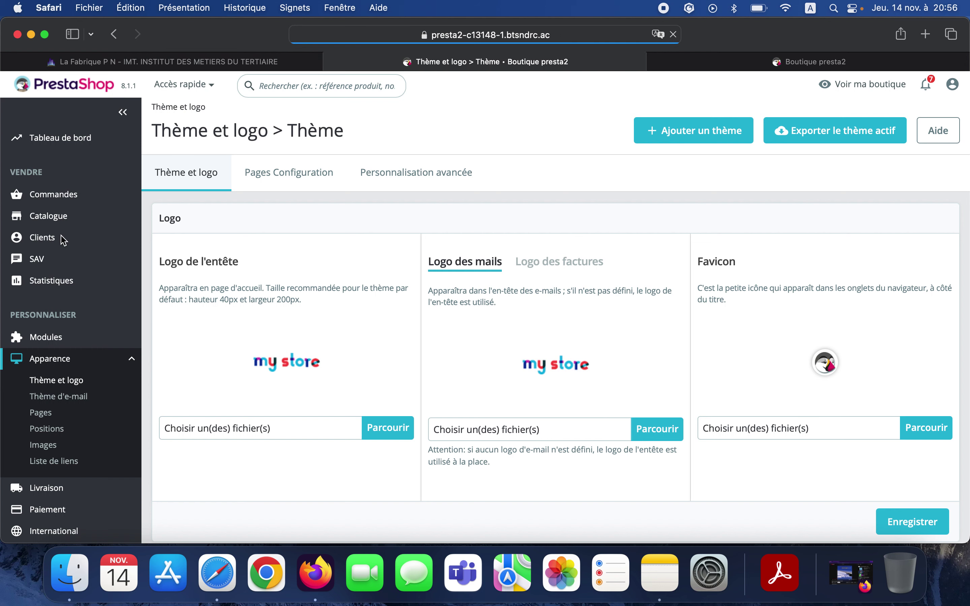
{"action": "left_click", "coordinate": [287, 168]}
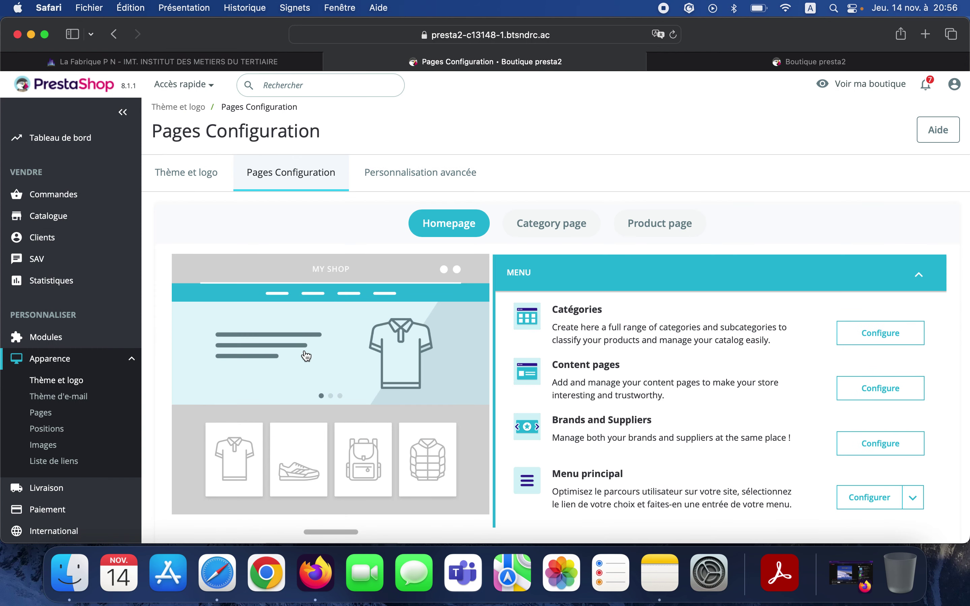
{"action": "scroll", "coordinate": [306, 354], "scroll_direction": "down", "scroll_amount": 5}
{"action": "scroll", "coordinate": [306, 354], "scroll_direction": "up", "scroll_amount": 5}
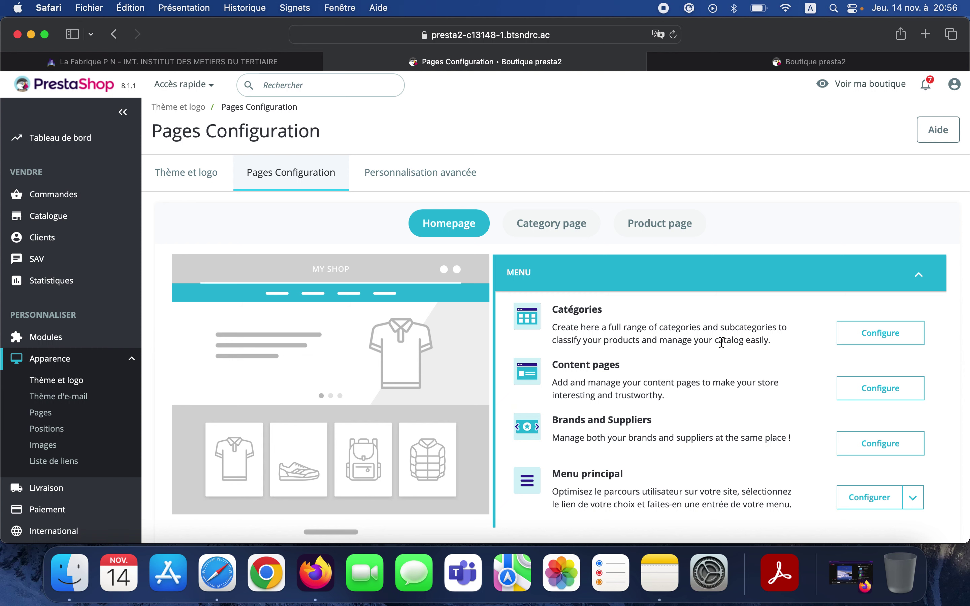
{"action": "scroll", "coordinate": [722, 343], "scroll_direction": "down", "scroll_amount": 2}
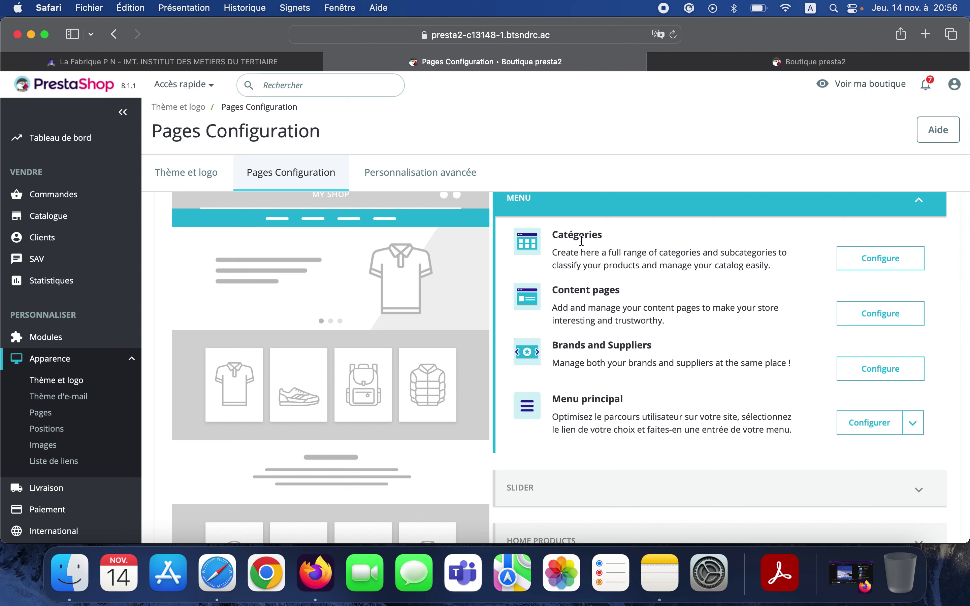
{"action": "left_click", "coordinate": [865, 429]}
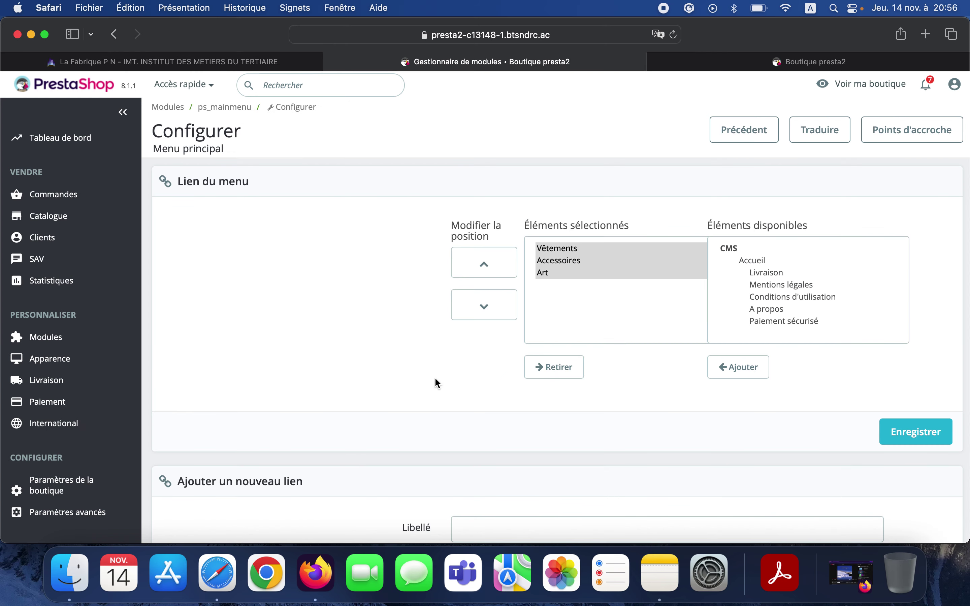
- Add the Chaussures category to the main menu's selected elements and save the menu
{"action": "scroll", "coordinate": [759, 271], "scroll_direction": "down", "scroll_amount": 4}
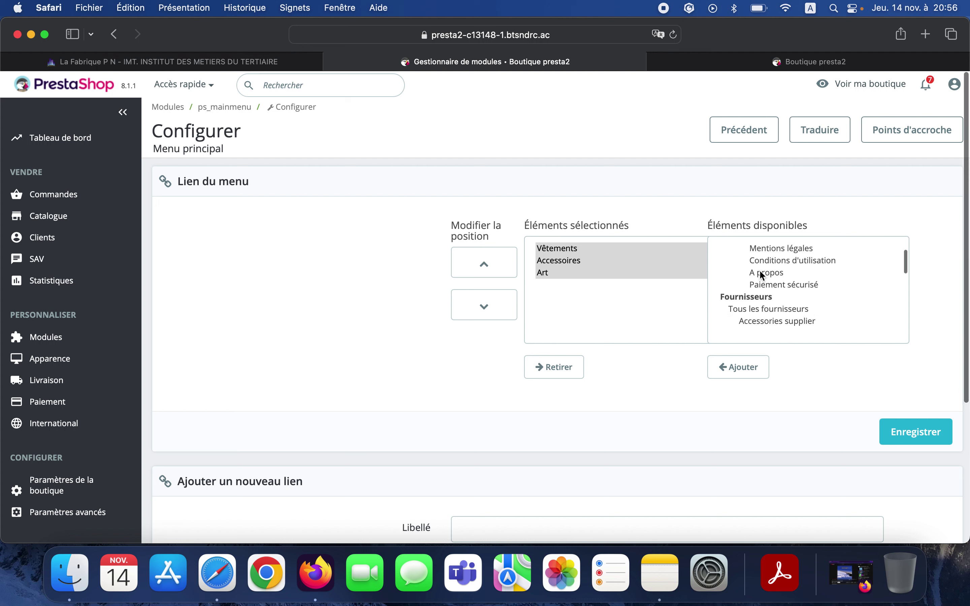
{"action": "scroll", "coordinate": [759, 270], "scroll_direction": "down", "scroll_amount": 3}
{"action": "scroll", "coordinate": [759, 270], "scroll_direction": "down", "scroll_amount": 4}
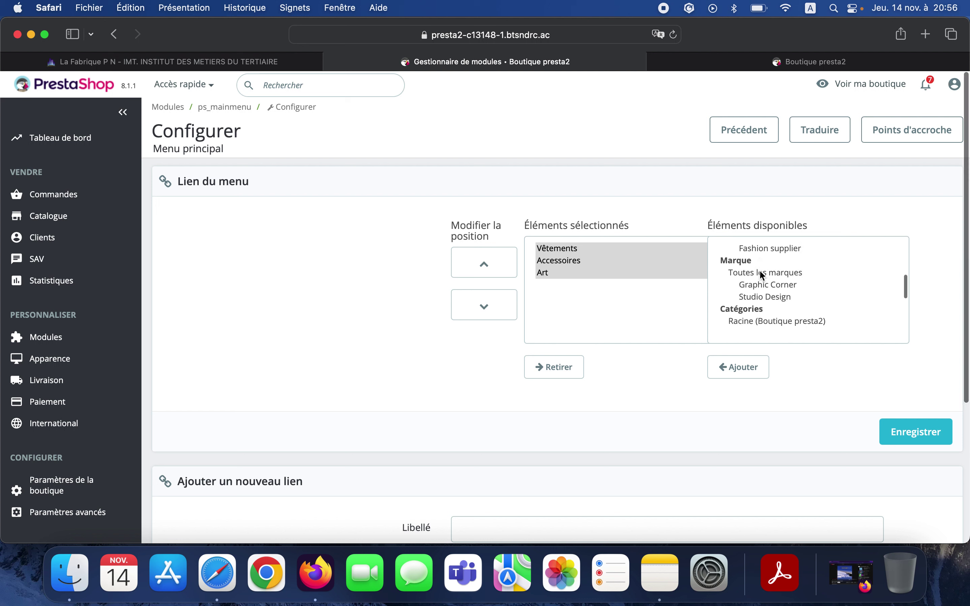
{"action": "scroll", "coordinate": [759, 270], "scroll_direction": "down", "scroll_amount": 3}
{"action": "scroll", "coordinate": [759, 270], "scroll_direction": "down", "scroll_amount": 3}
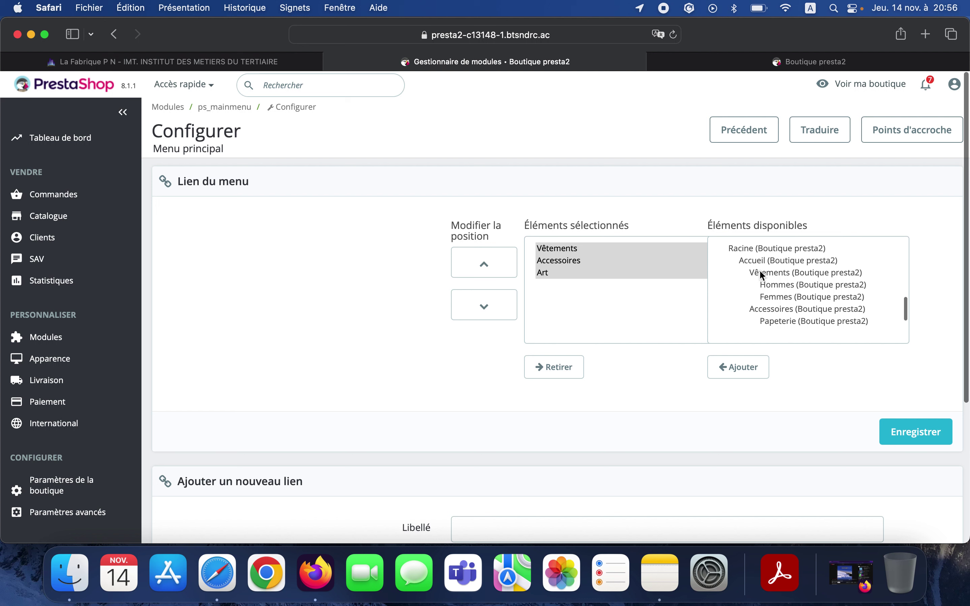
{"action": "scroll", "coordinate": [759, 270], "scroll_direction": "down", "scroll_amount": 2}
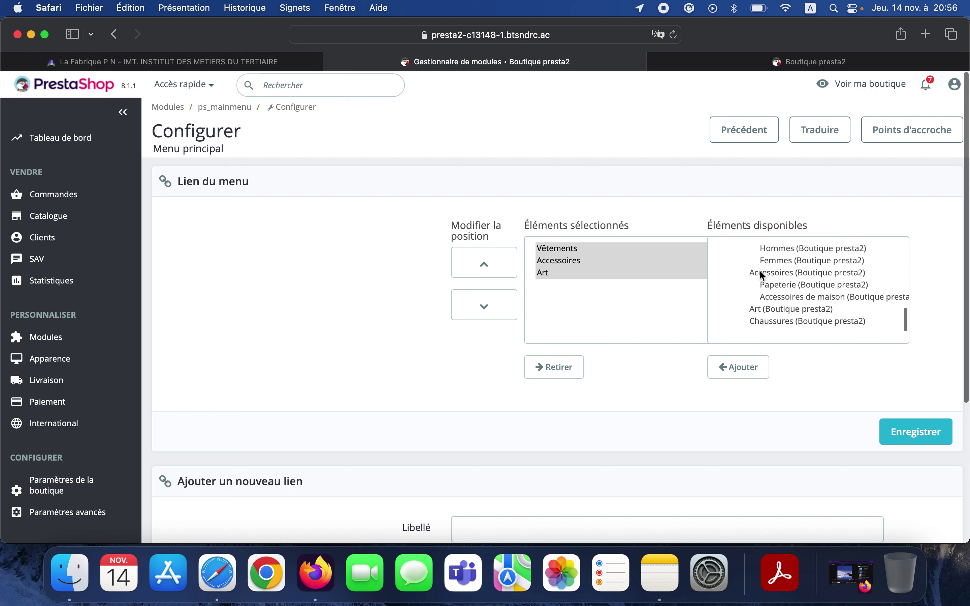
{"action": "scroll", "coordinate": [760, 273], "scroll_direction": "down", "scroll_amount": 2}
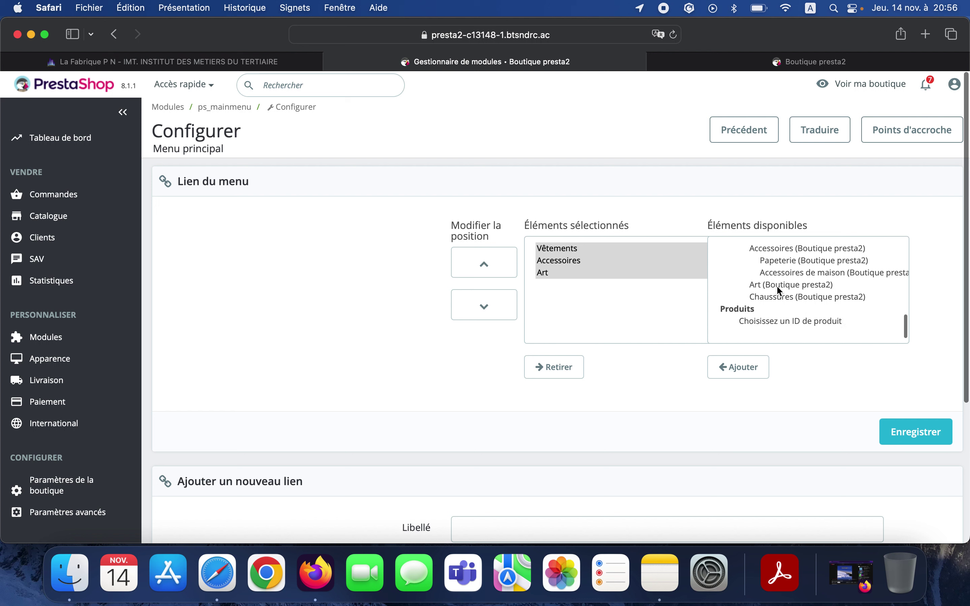
{"action": "left_click", "coordinate": [777, 297]}
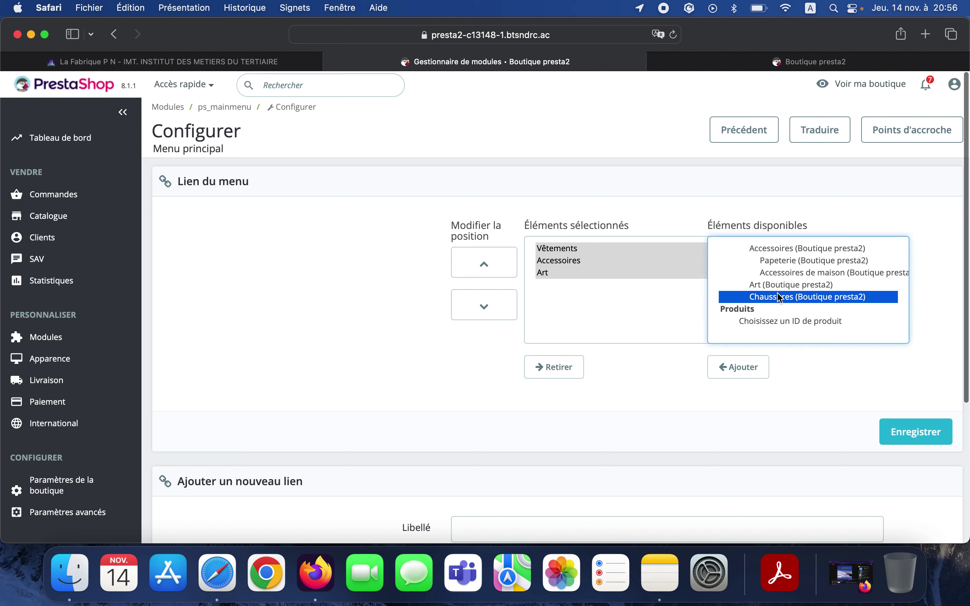
{"action": "left_click", "coordinate": [753, 366]}
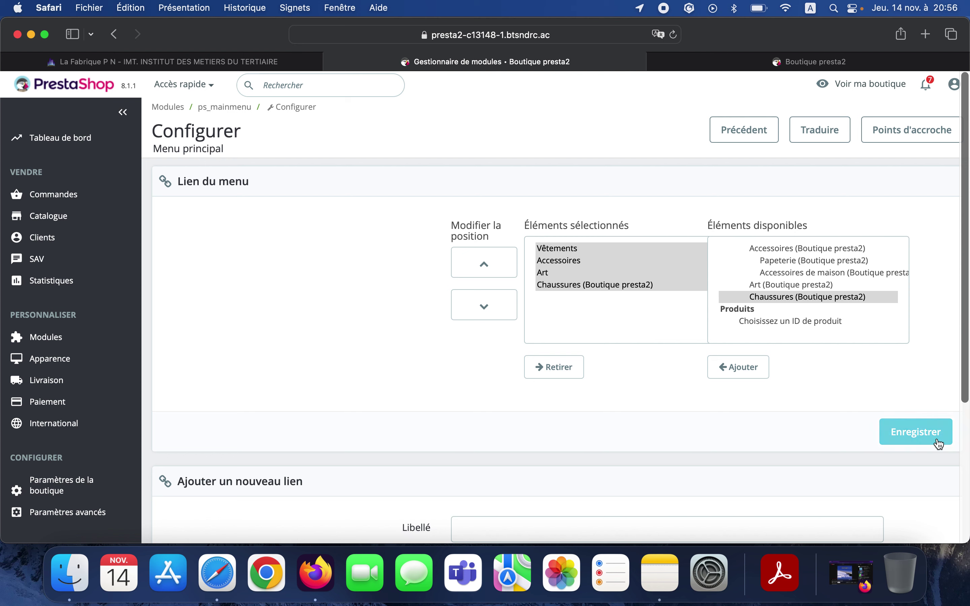
{"action": "left_click", "coordinate": [934, 433]}
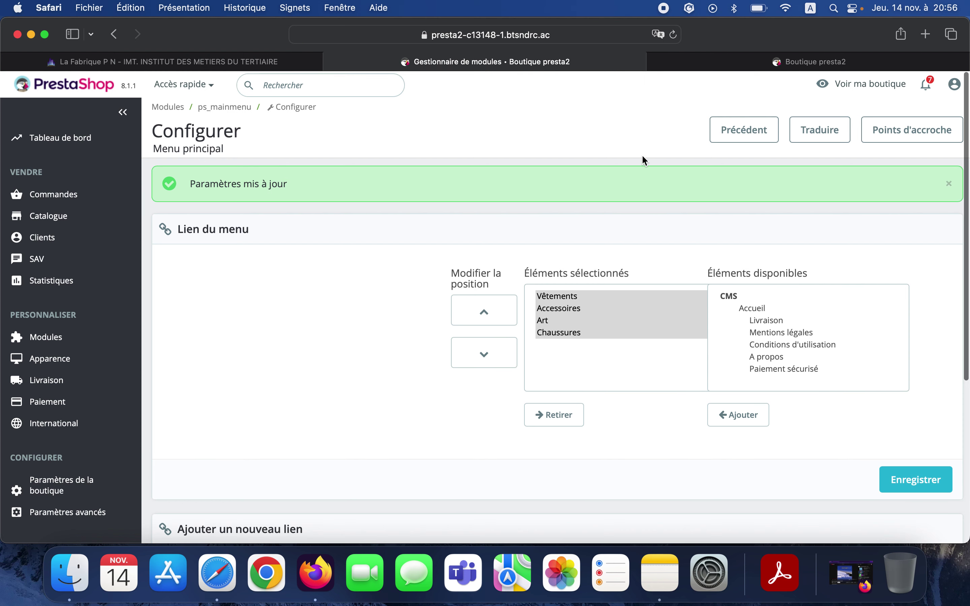
- Reload the storefront, check its main menu, and view the Chaussures category page
{"action": "left_click", "coordinate": [724, 66]}
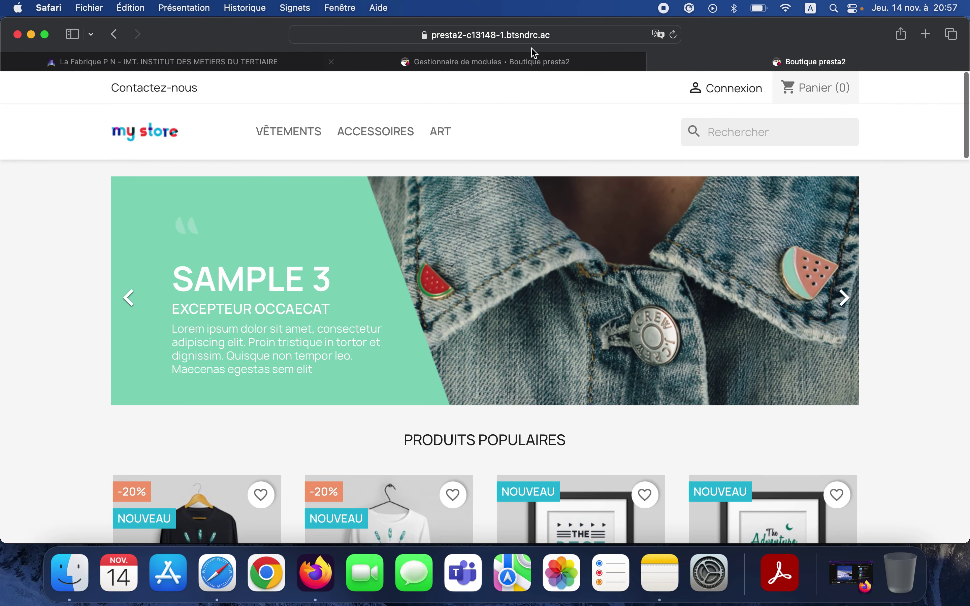
{"action": "left_click", "coordinate": [535, 37]}
{"action": "key", "text": "Return"}
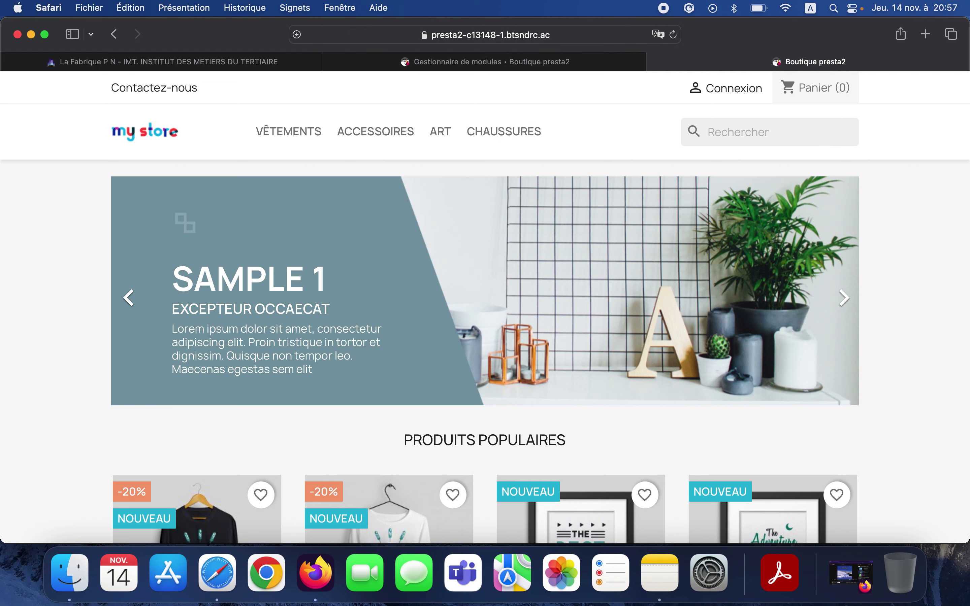
{"action": "left_click", "coordinate": [505, 132]}
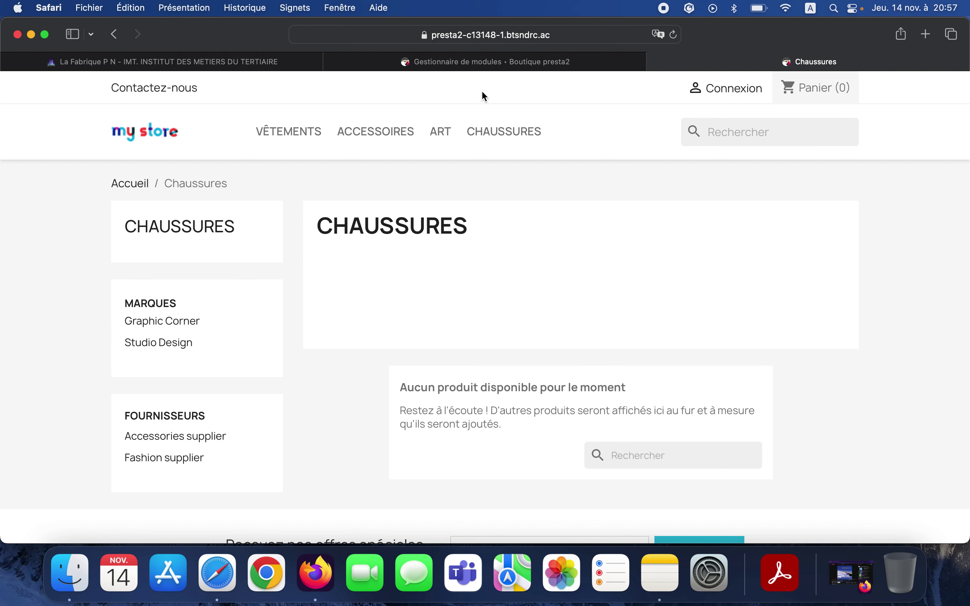
- Return to the back office and open the catalogue's list of products
{"action": "left_click", "coordinate": [484, 65]}
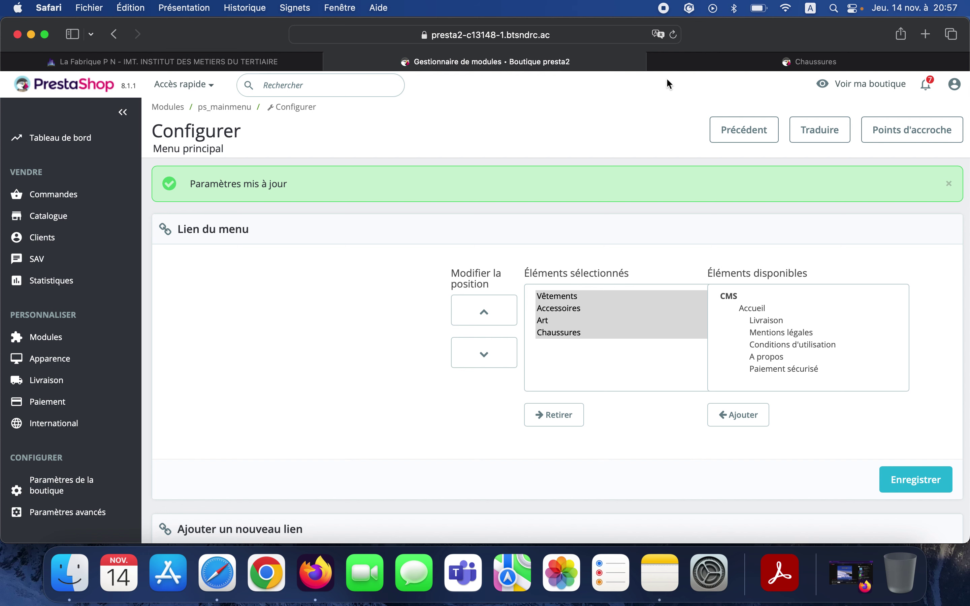
{"action": "left_click", "coordinate": [682, 64]}
{"action": "left_click", "coordinate": [558, 68]}
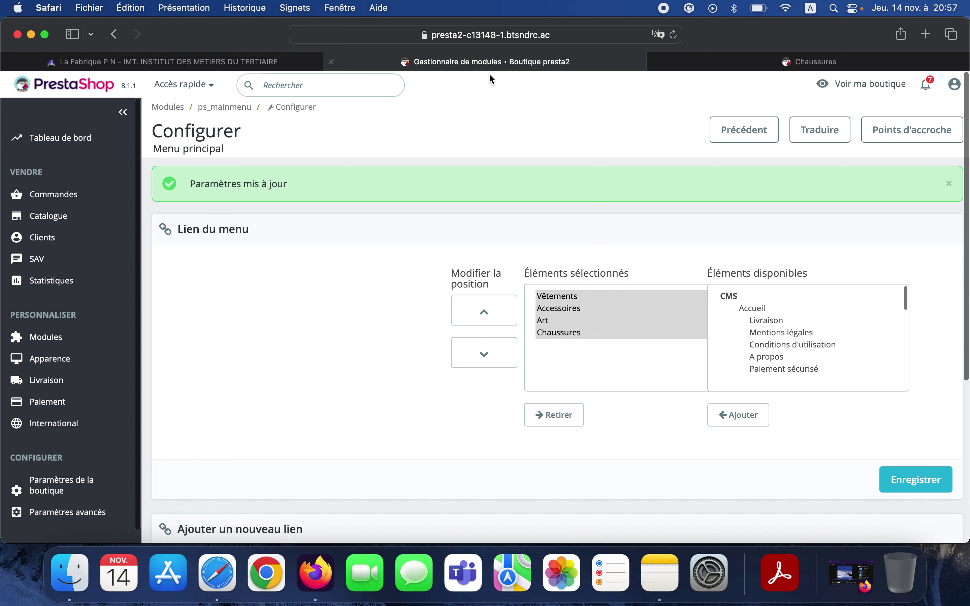
{"action": "mouse_move", "coordinate": [56, 217]}
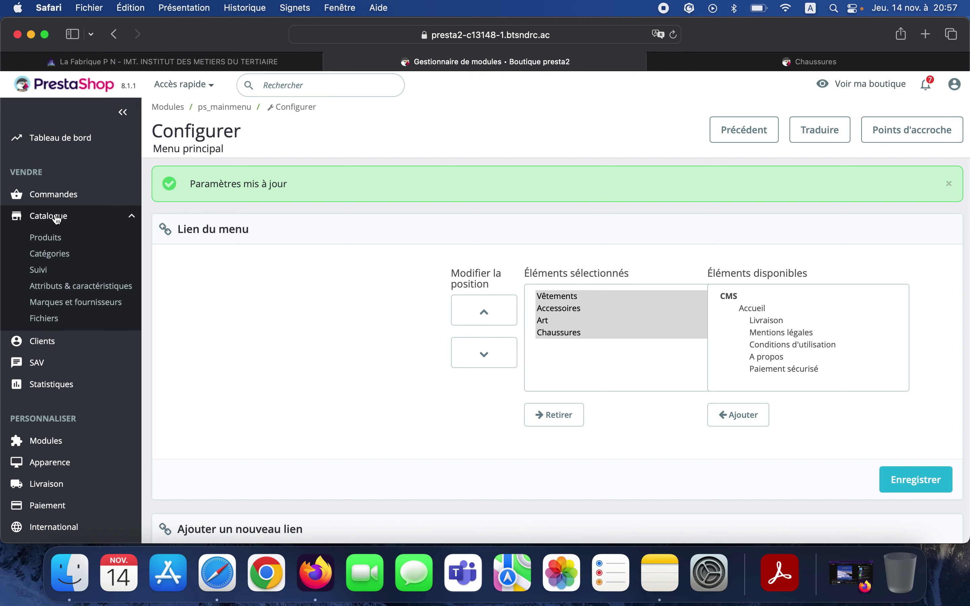
{"action": "left_click", "coordinate": [52, 240]}
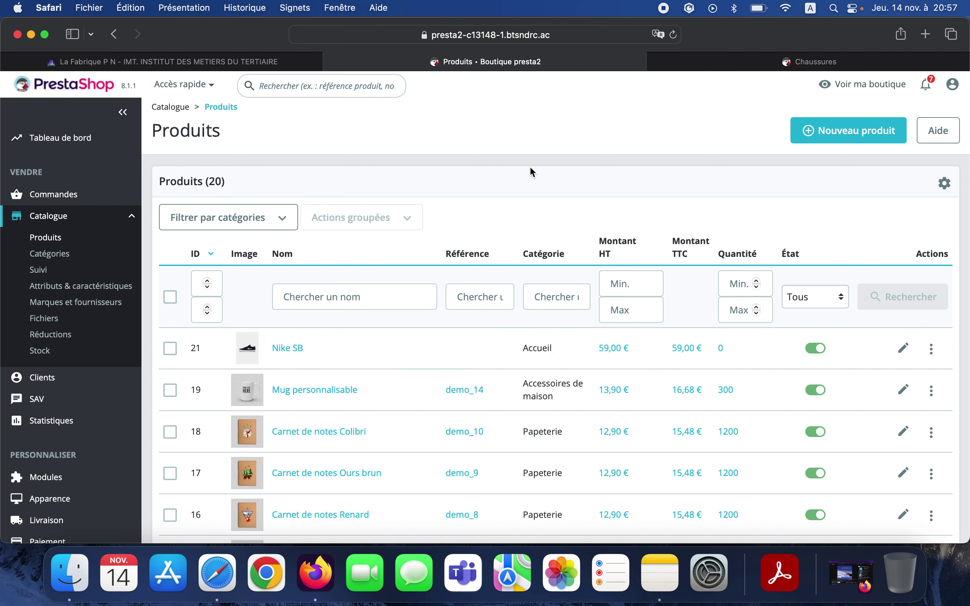
- Look for the Nike SB product on the storefront home page, and return to the back office product list
{"action": "left_click", "coordinate": [701, 62]}
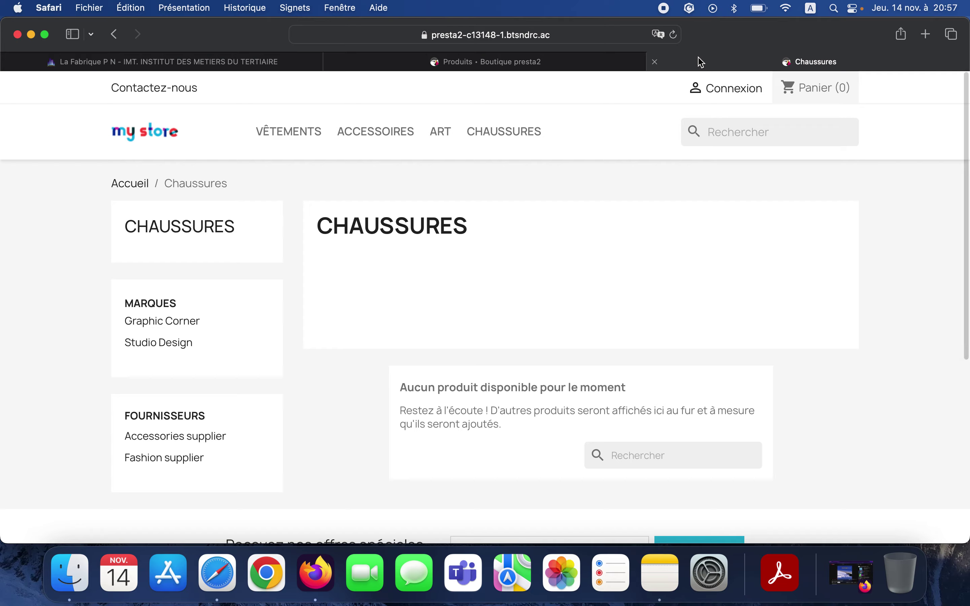
{"action": "left_click", "coordinate": [135, 140]}
{"action": "scroll", "coordinate": [370, 262], "scroll_direction": "down", "scroll_amount": 10}
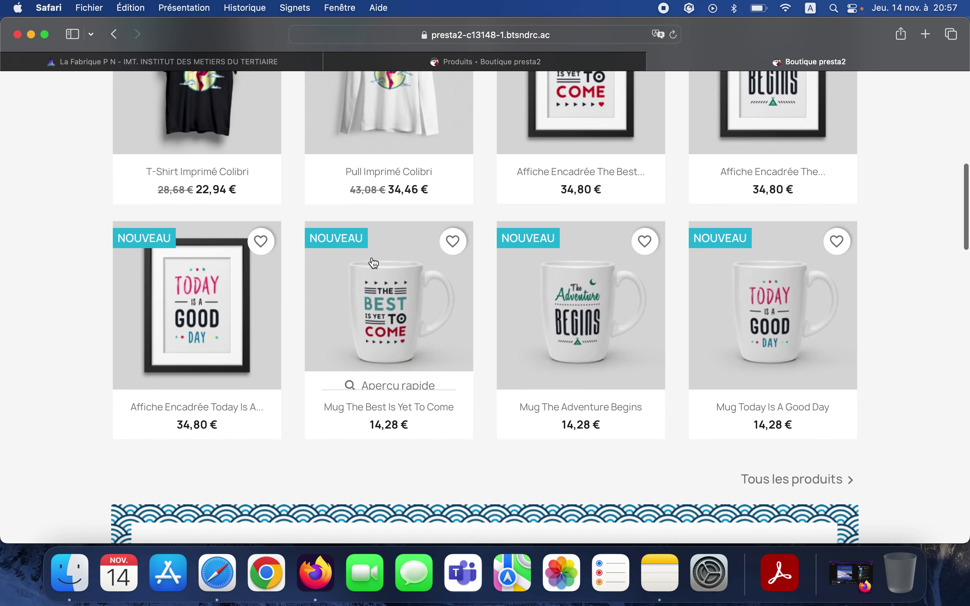
{"action": "scroll", "coordinate": [372, 259], "scroll_direction": "down", "scroll_amount": 15}
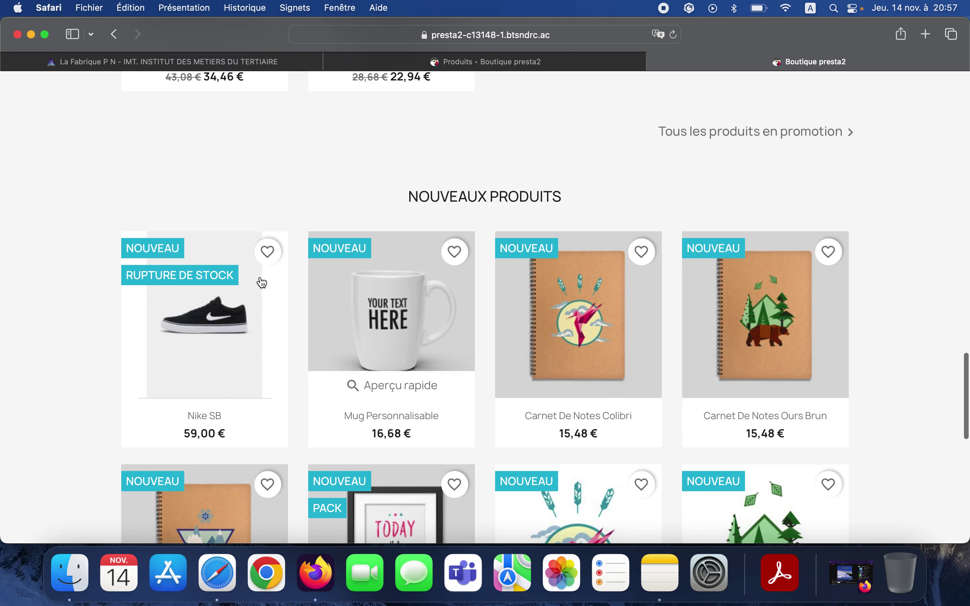
{"action": "scroll", "coordinate": [448, 158], "scroll_direction": "up", "scroll_amount": 20}
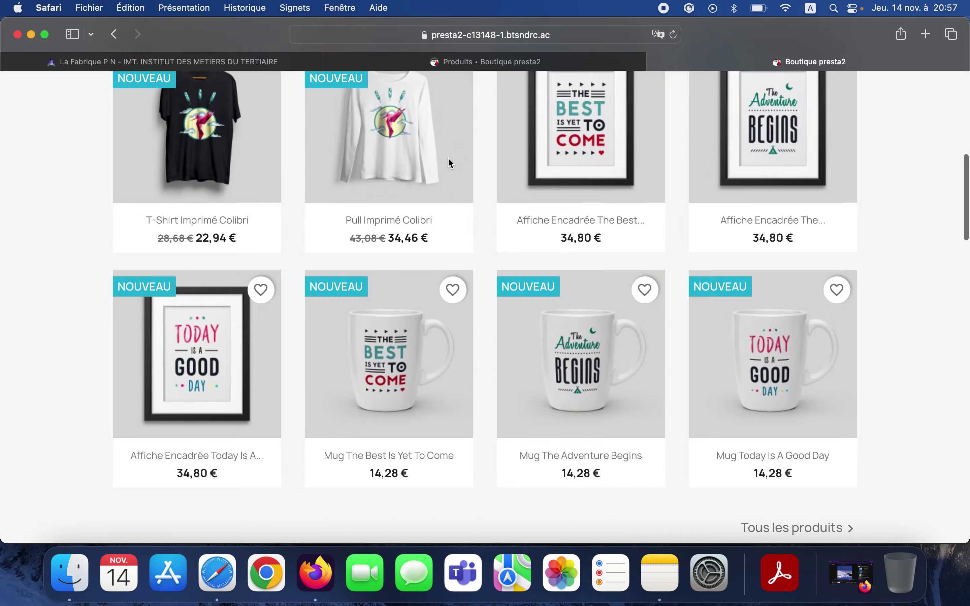
{"action": "left_click", "coordinate": [481, 62]}
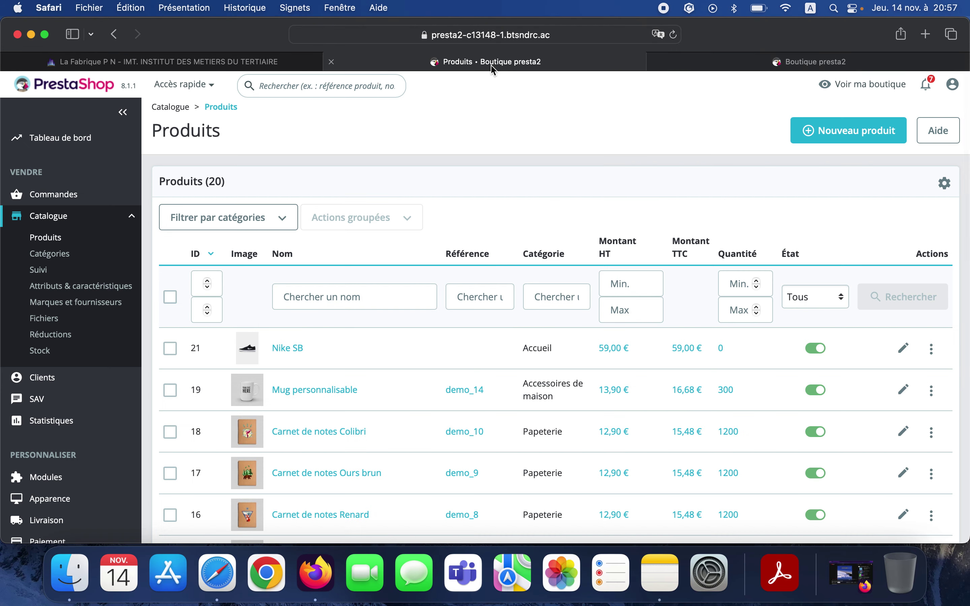
- Open the Nike SB product, associate it with the Chaussures category in addition to Accueil, and save the product
{"action": "left_click", "coordinate": [283, 349]}
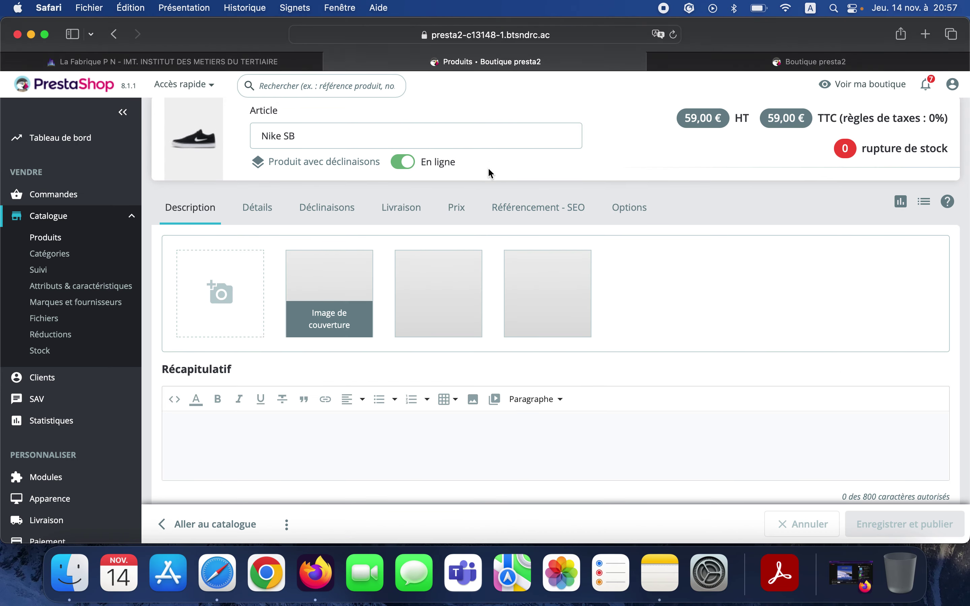
{"action": "scroll", "coordinate": [488, 172], "scroll_direction": "down", "scroll_amount": 3}
{"action": "scroll", "coordinate": [489, 172], "scroll_direction": "down", "scroll_amount": 10}
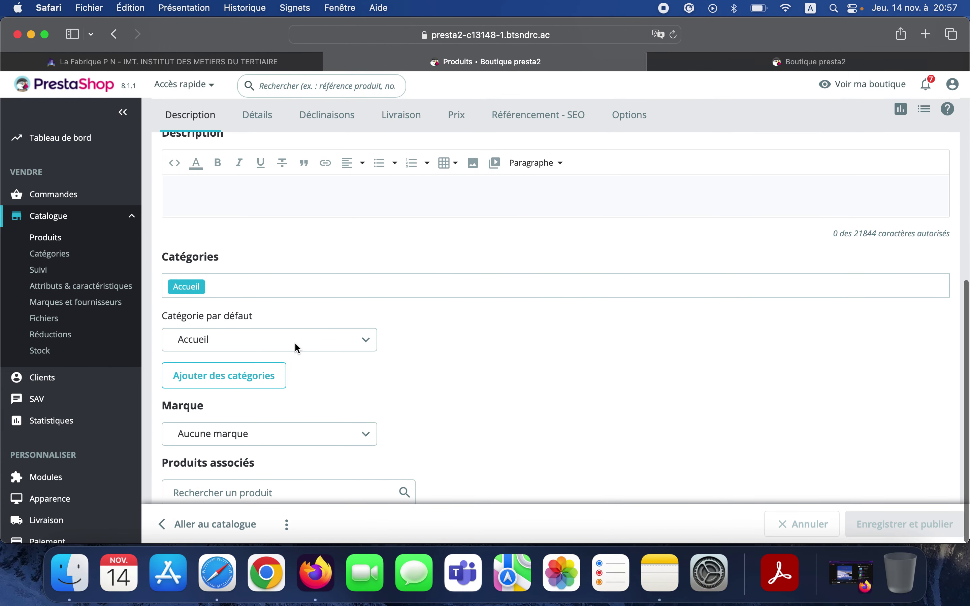
{"action": "left_click", "coordinate": [294, 340]}
{"action": "left_click", "coordinate": [284, 377]}
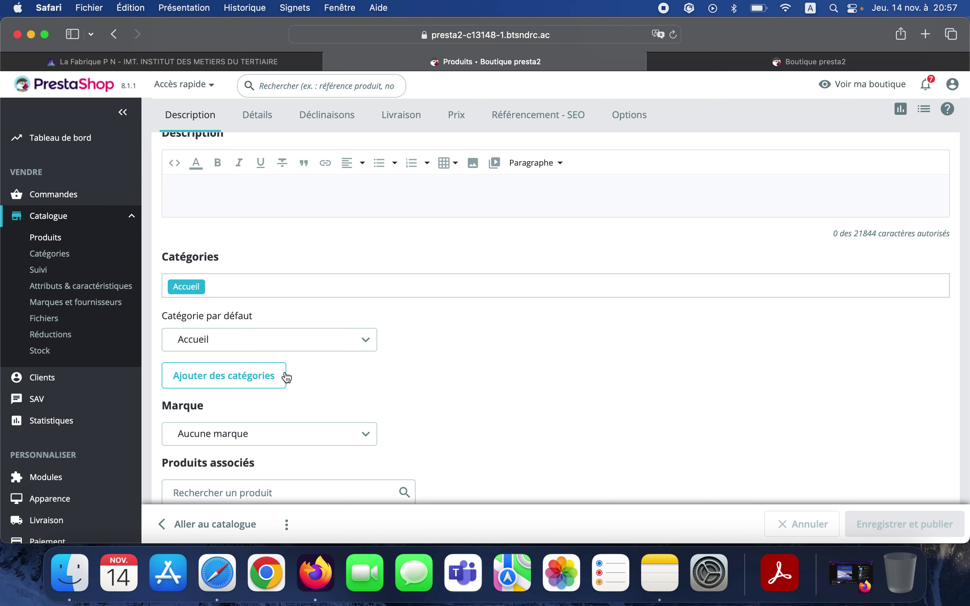
{"action": "left_click", "coordinate": [253, 376]}
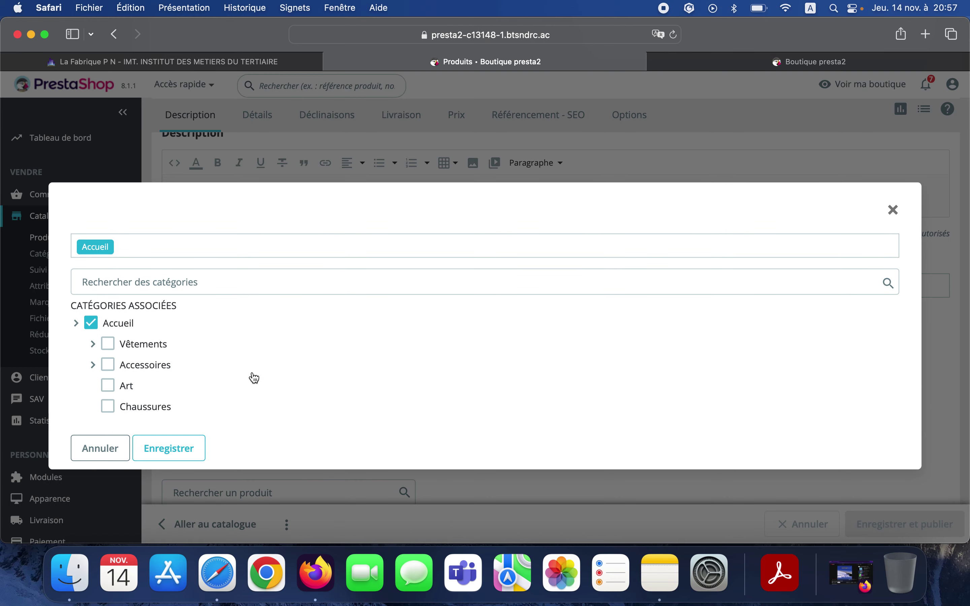
{"action": "left_click", "coordinate": [109, 412]}
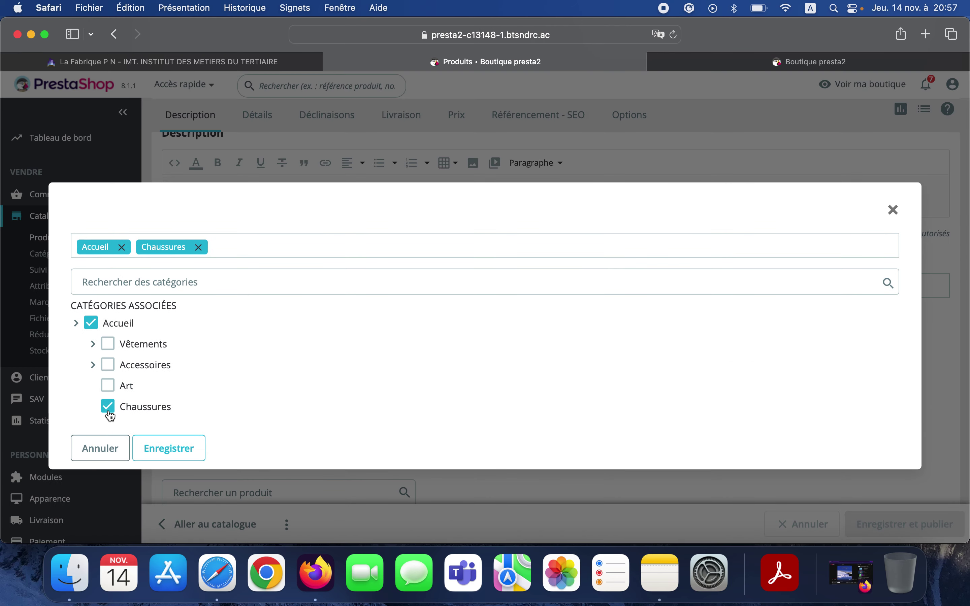
{"action": "left_click", "coordinate": [181, 450]}
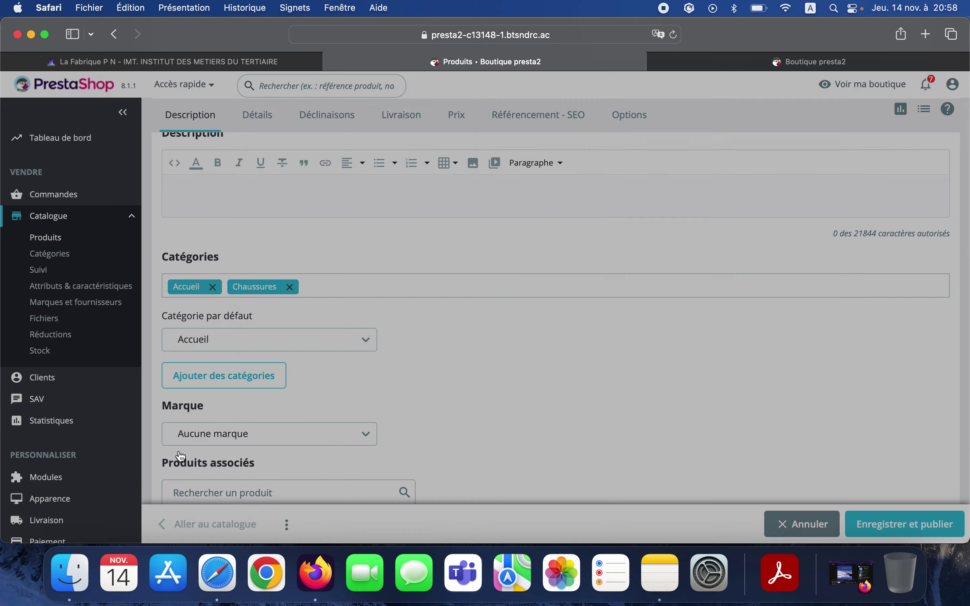
{"action": "left_click", "coordinate": [888, 520]}
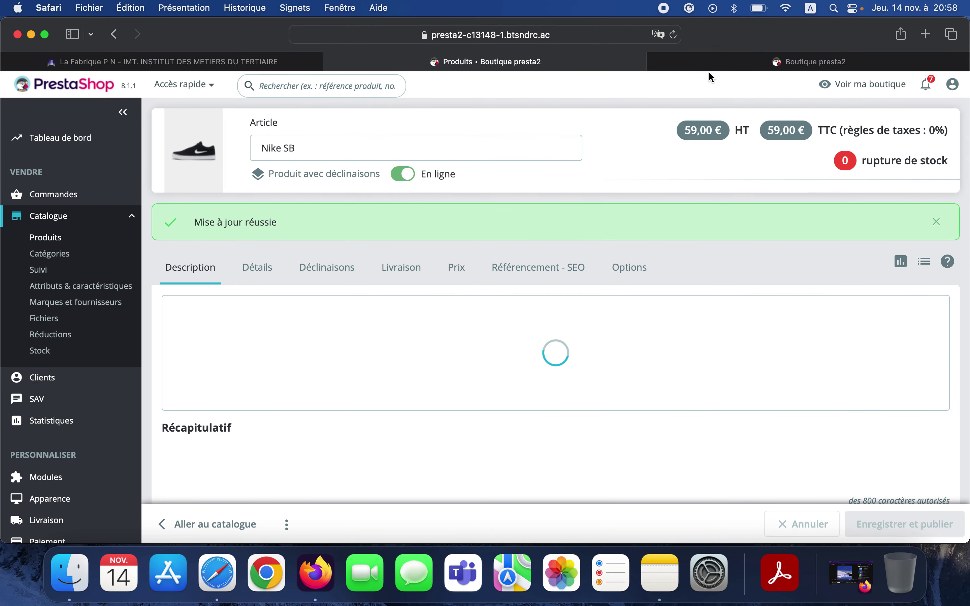
- Reload the storefront and look for the Nike SB product on the Chaussures category page
{"action": "left_click", "coordinate": [708, 65]}
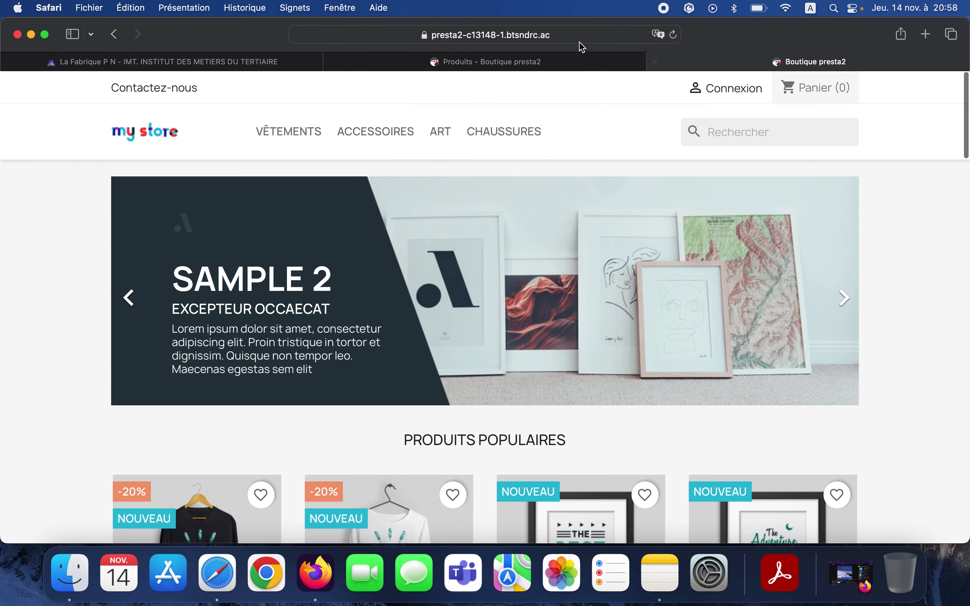
{"action": "left_click", "coordinate": [570, 37]}
{"action": "key", "text": "Return"}
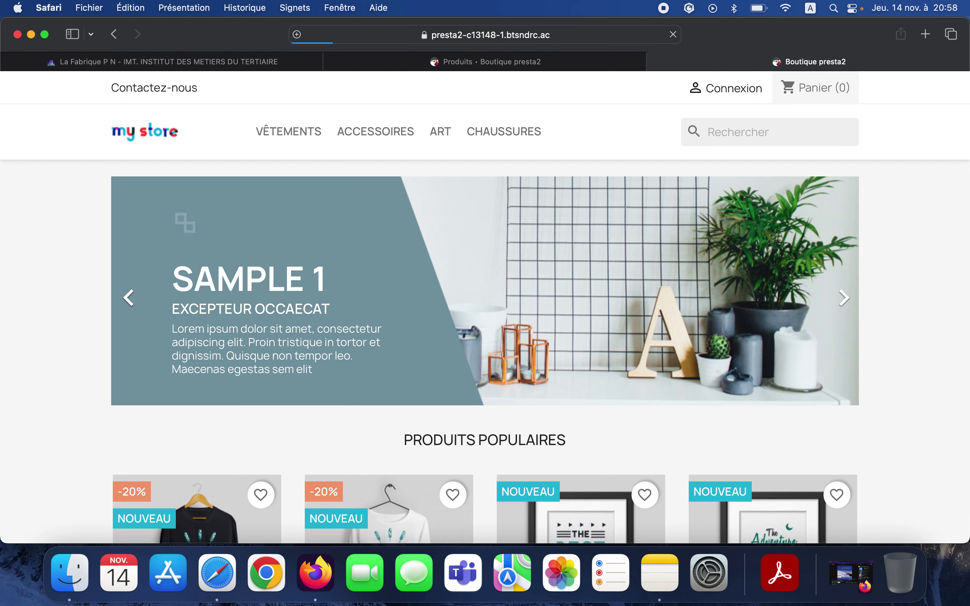
{"action": "left_click", "coordinate": [513, 132]}
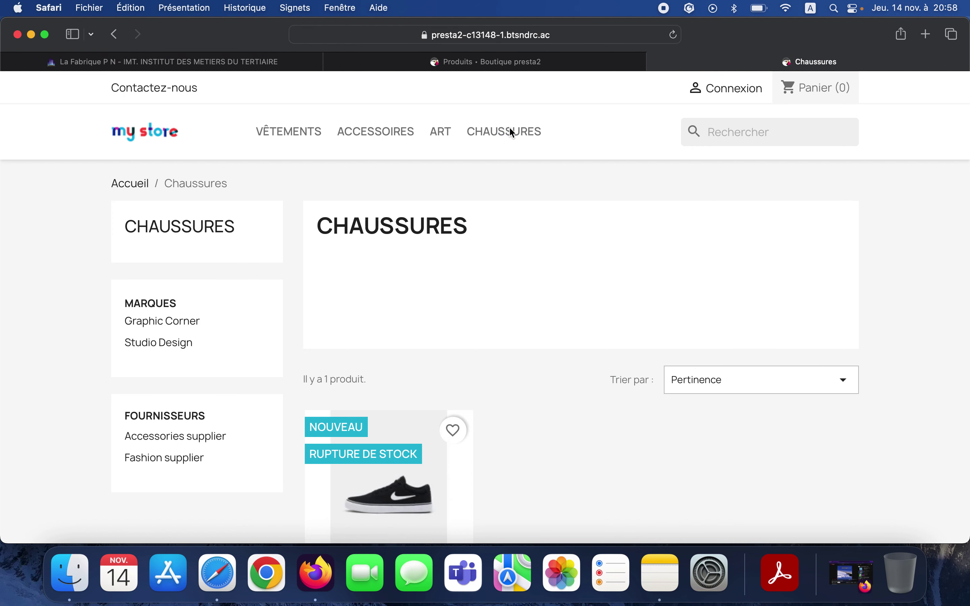
{"action": "scroll", "coordinate": [393, 330], "scroll_direction": "down", "scroll_amount": 5}
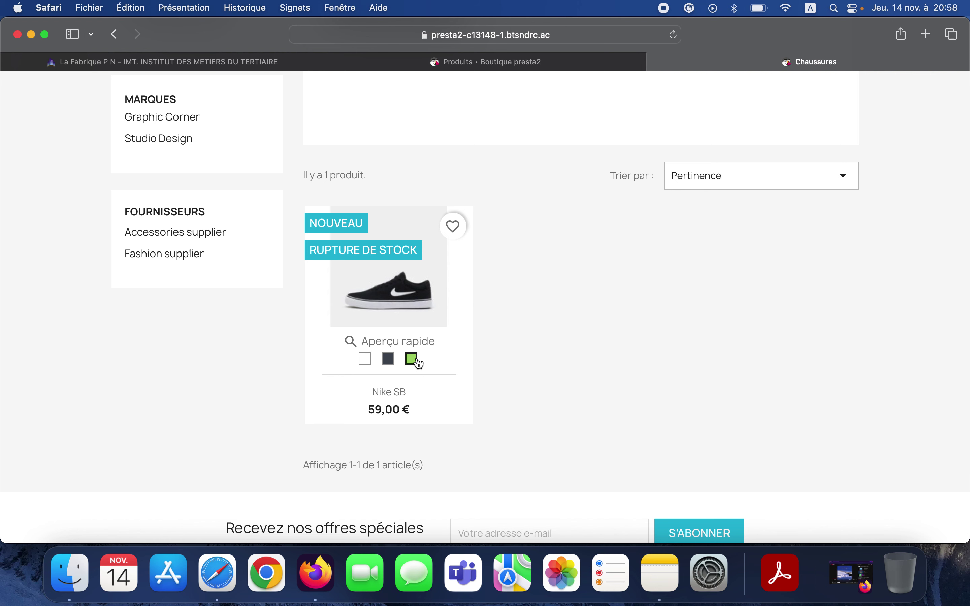
- View the Nike SB product page on the storefront and try Pointure 41, 42 and 43
{"action": "left_click", "coordinate": [399, 301]}
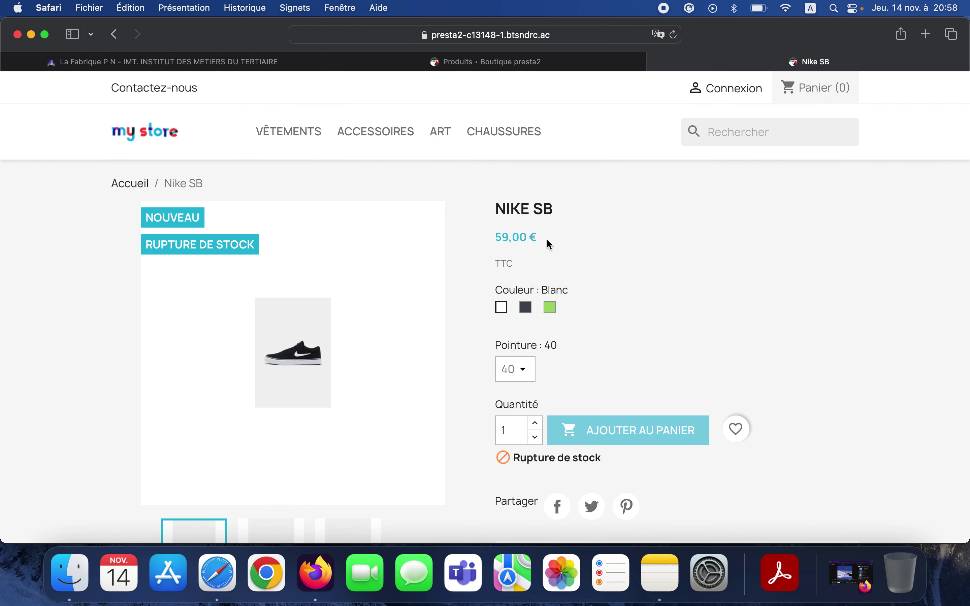
{"action": "scroll", "coordinate": [474, 321], "scroll_direction": "down", "scroll_amount": 2}
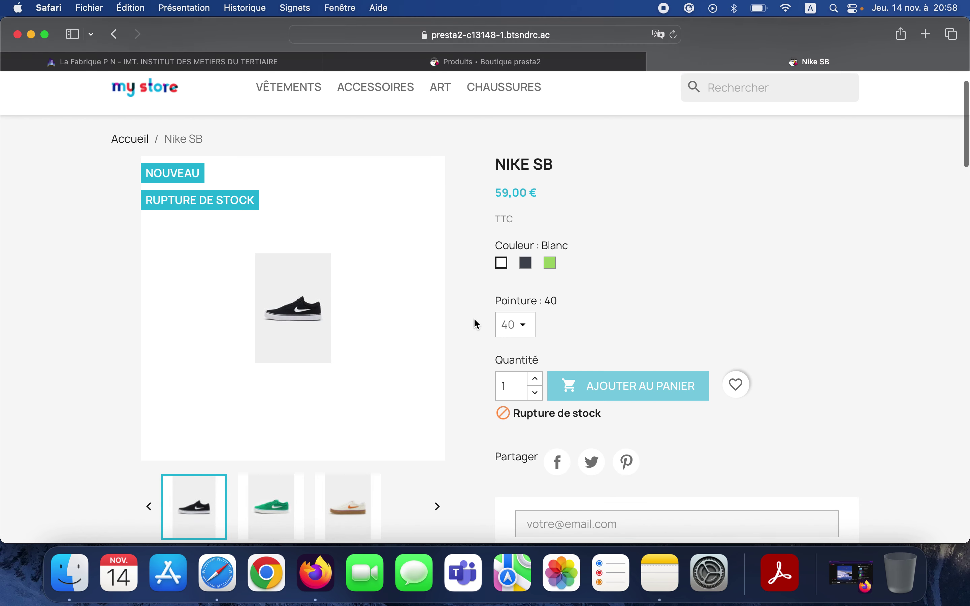
{"action": "left_click", "coordinate": [512, 325]}
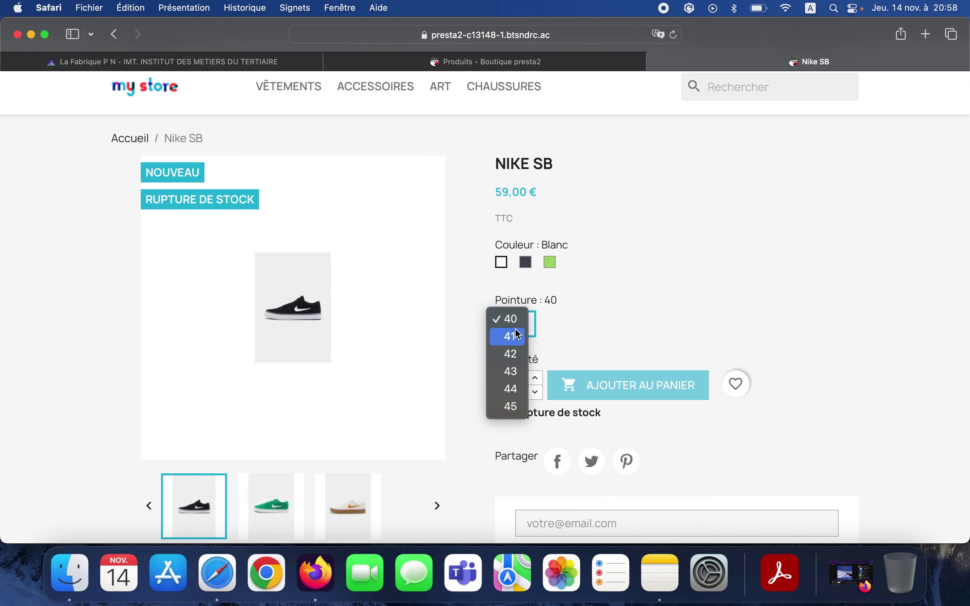
{"action": "left_click", "coordinate": [518, 336]}
{"action": "left_click", "coordinate": [515, 325]}
{"action": "left_click", "coordinate": [520, 337]}
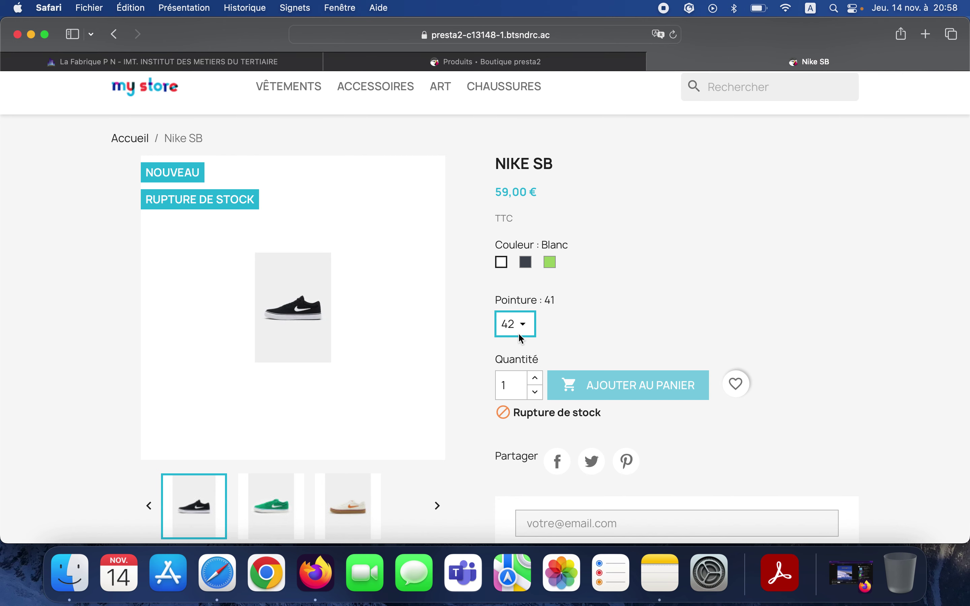
{"action": "left_click", "coordinate": [520, 335]}
{"action": "left_click", "coordinate": [521, 338]}
{"action": "scroll", "coordinate": [464, 265], "scroll_direction": "down", "scroll_amount": 2}
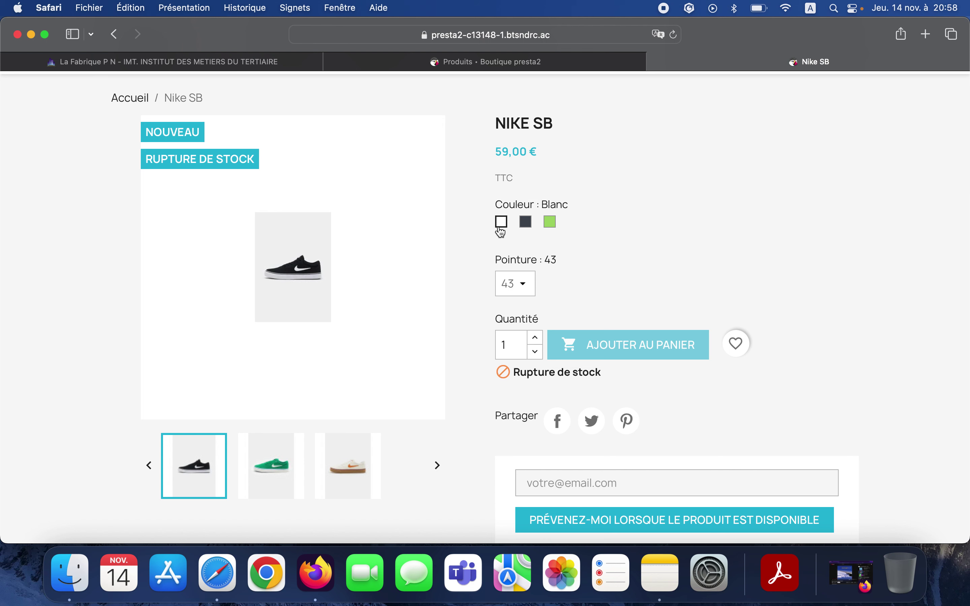
- View the green, white and black shoe photos in the Nike SB page's image gallery
{"action": "left_click", "coordinate": [280, 465]}
{"action": "left_click", "coordinate": [321, 468]}
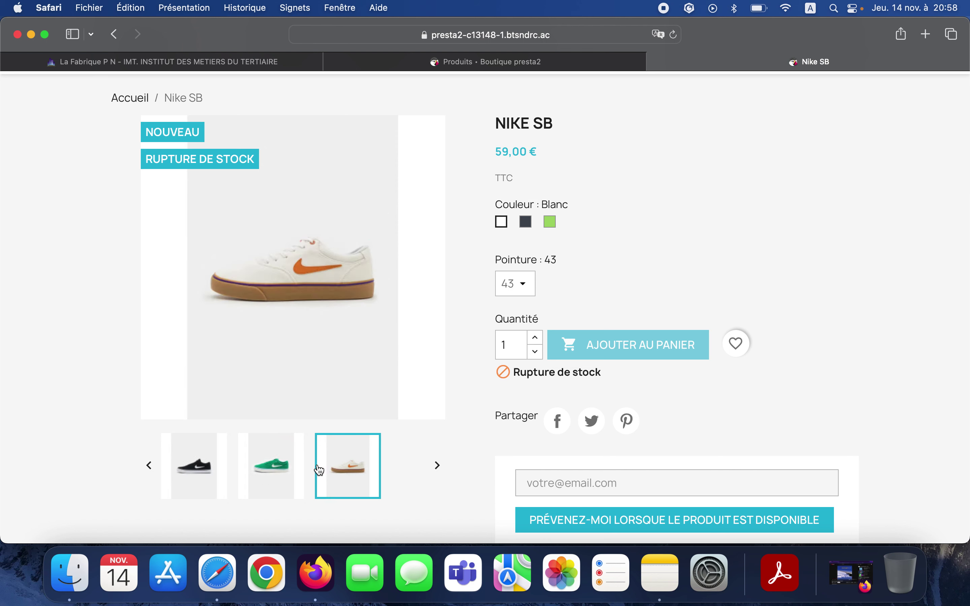
{"action": "left_click", "coordinate": [201, 459]}
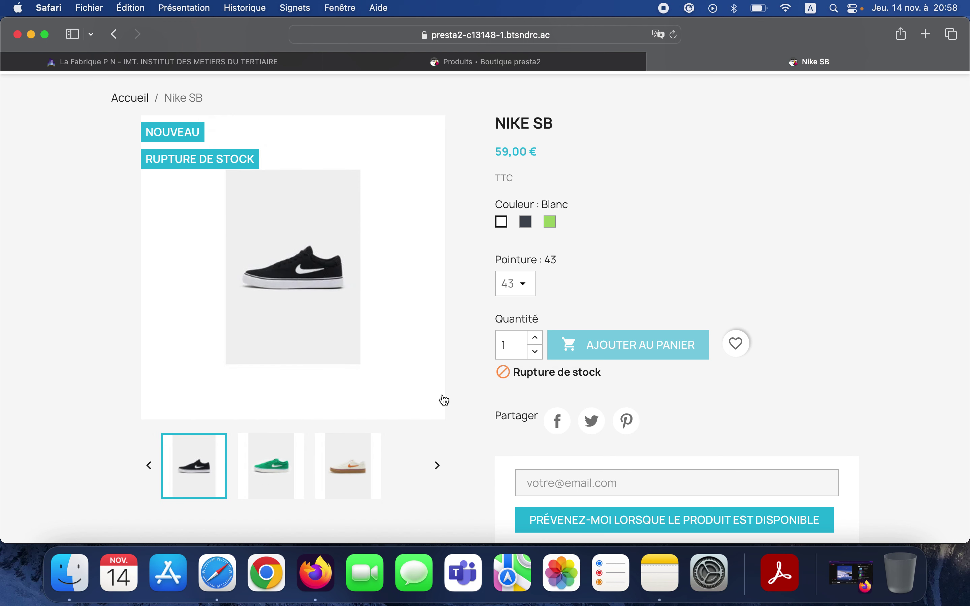
- Switch the product page between the Noir, Vert and Blanc colours and Pointure 40 to check which photo each combination shows
{"action": "left_click", "coordinate": [529, 227]}
{"action": "left_click", "coordinate": [555, 225]}
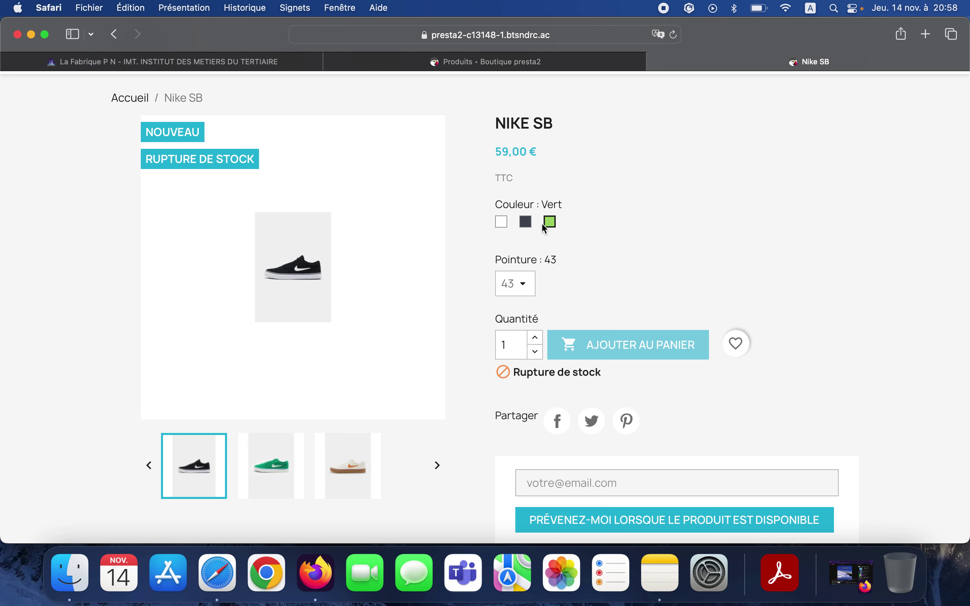
{"action": "left_click", "coordinate": [529, 225]}
{"action": "left_click", "coordinate": [504, 225]}
{"action": "left_click", "coordinate": [550, 222]}
{"action": "left_click", "coordinate": [529, 222]}
{"action": "left_click", "coordinate": [502, 221]}
{"action": "left_click", "coordinate": [516, 286]}
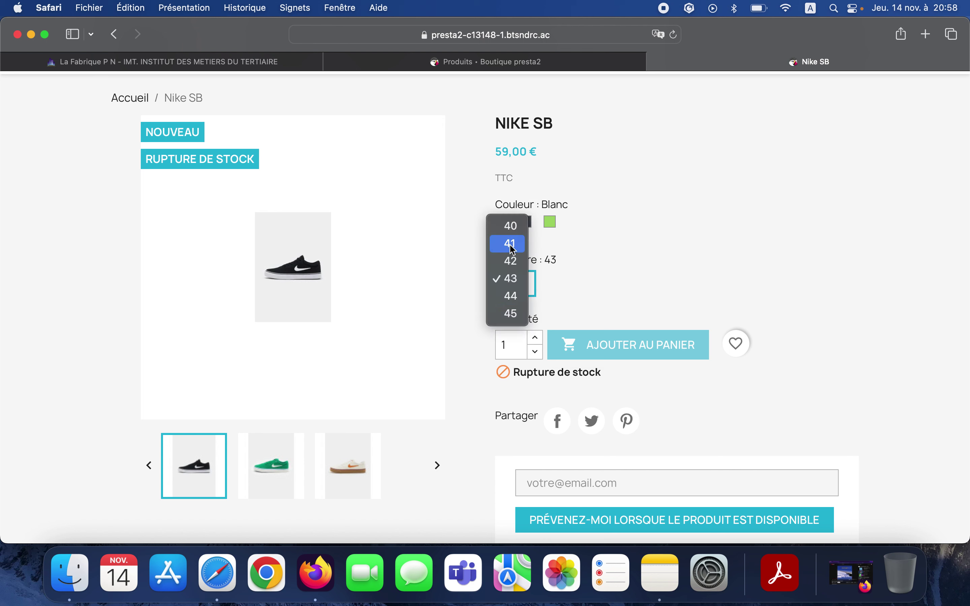
{"action": "left_click", "coordinate": [512, 227]}
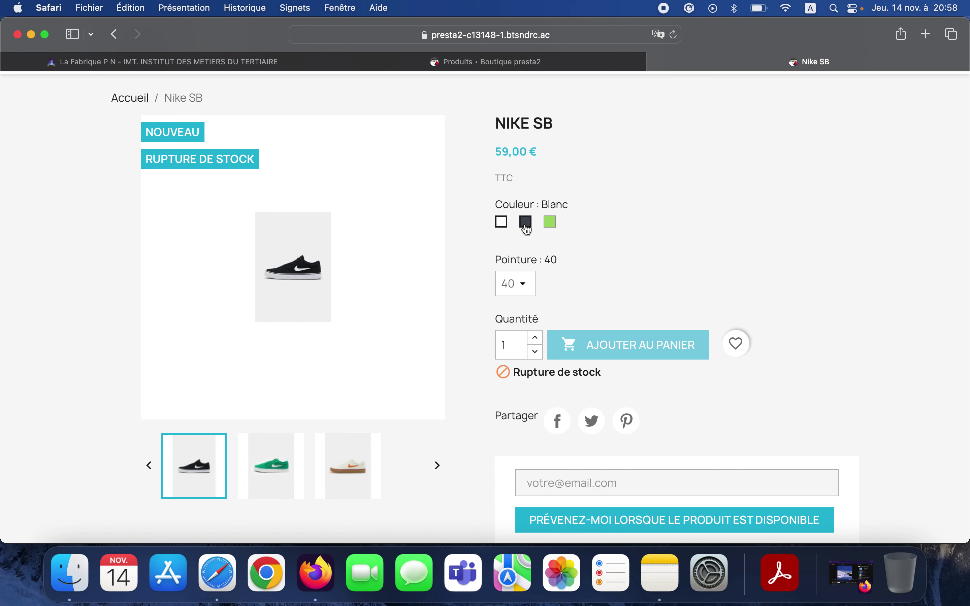
{"action": "left_click", "coordinate": [549, 221]}
- Return to the back office, assign the white shoe image to the product's Couleur Blanc, Pointure 40 combination, and save it
{"action": "left_click", "coordinate": [476, 62]}
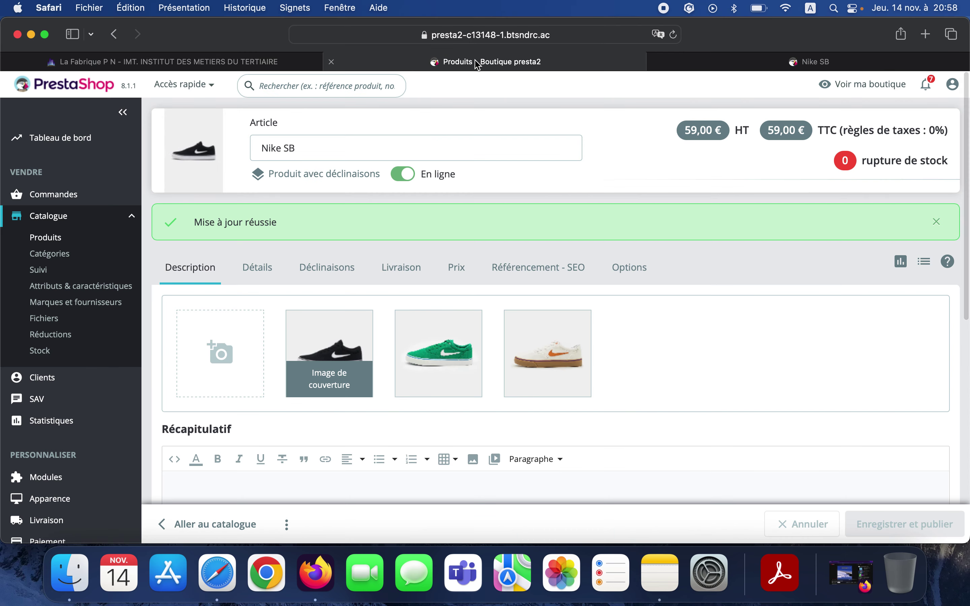
{"action": "left_click", "coordinate": [318, 267]}
{"action": "scroll", "coordinate": [460, 329], "scroll_direction": "down", "scroll_amount": 7}
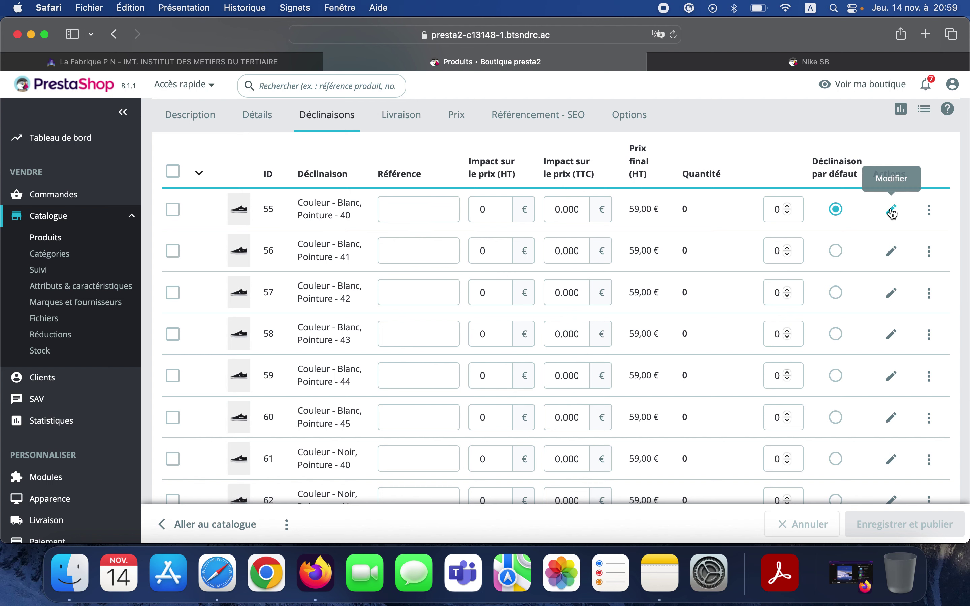
{"action": "left_click", "coordinate": [891, 210]}
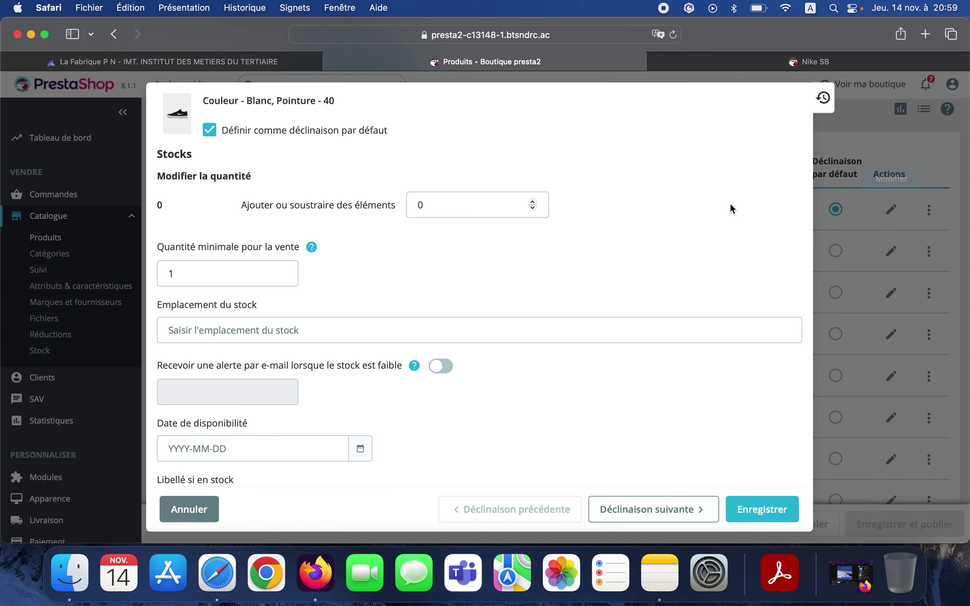
{"action": "scroll", "coordinate": [432, 275], "scroll_direction": "down", "scroll_amount": 10}
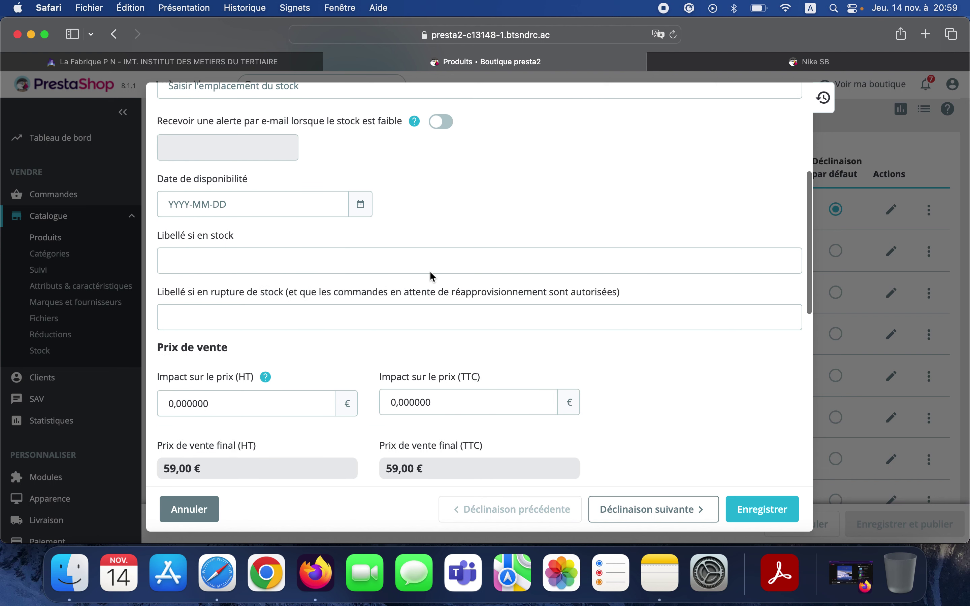
{"action": "scroll", "coordinate": [449, 223], "scroll_direction": "down", "scroll_amount": 7}
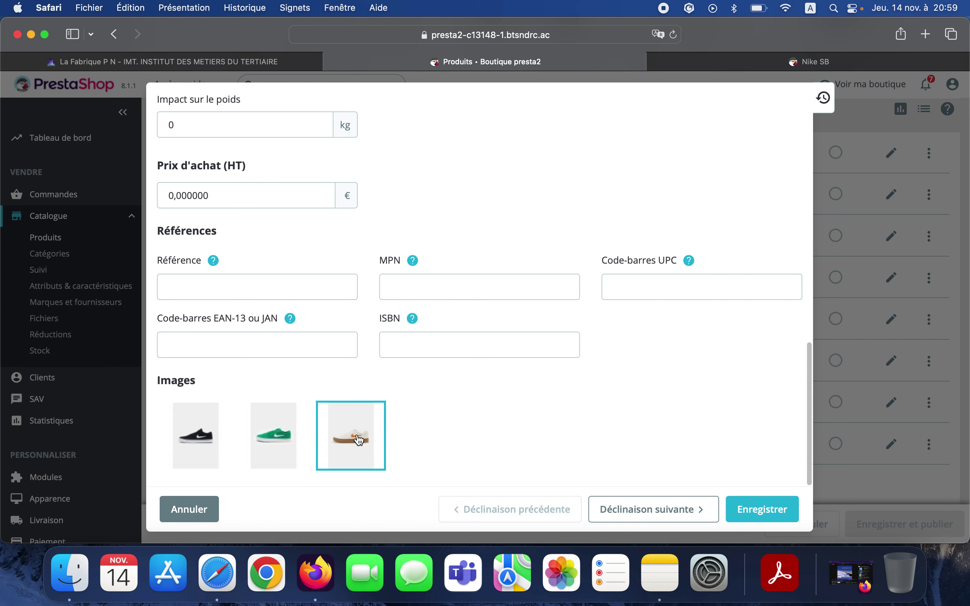
{"action": "left_click", "coordinate": [742, 510]}
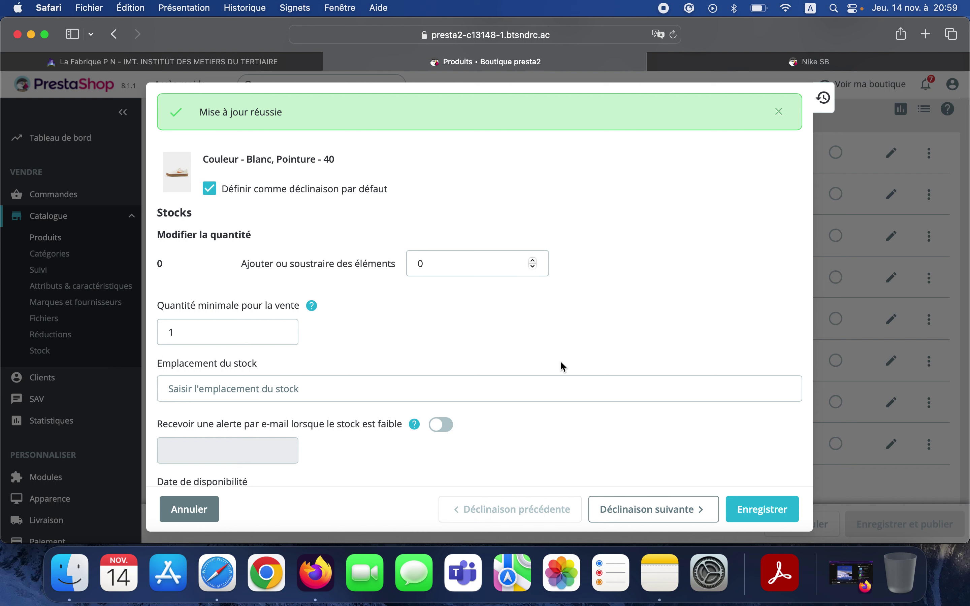
- Save the Couleur Blanc, Pointure 40 combination again and close its editing window
{"action": "left_click", "coordinate": [628, 512]}
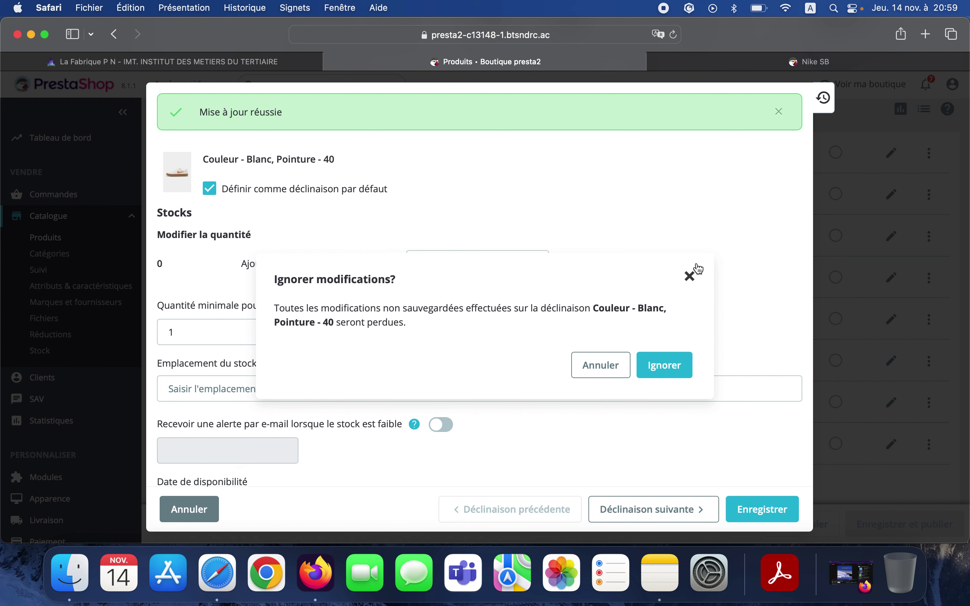
{"action": "left_click", "coordinate": [690, 275]}
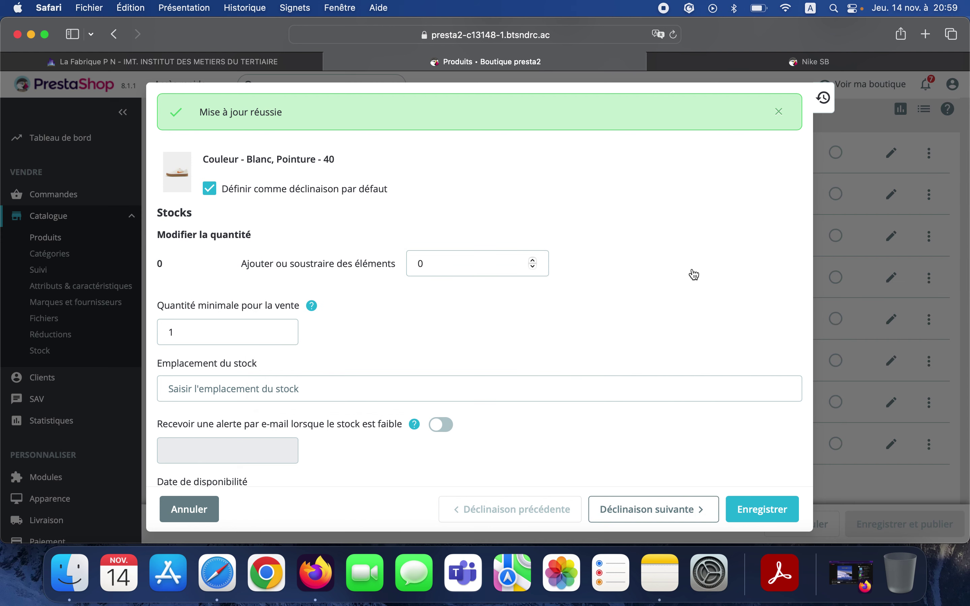
{"action": "left_click", "coordinate": [761, 510]}
{"action": "left_click", "coordinate": [780, 111]}
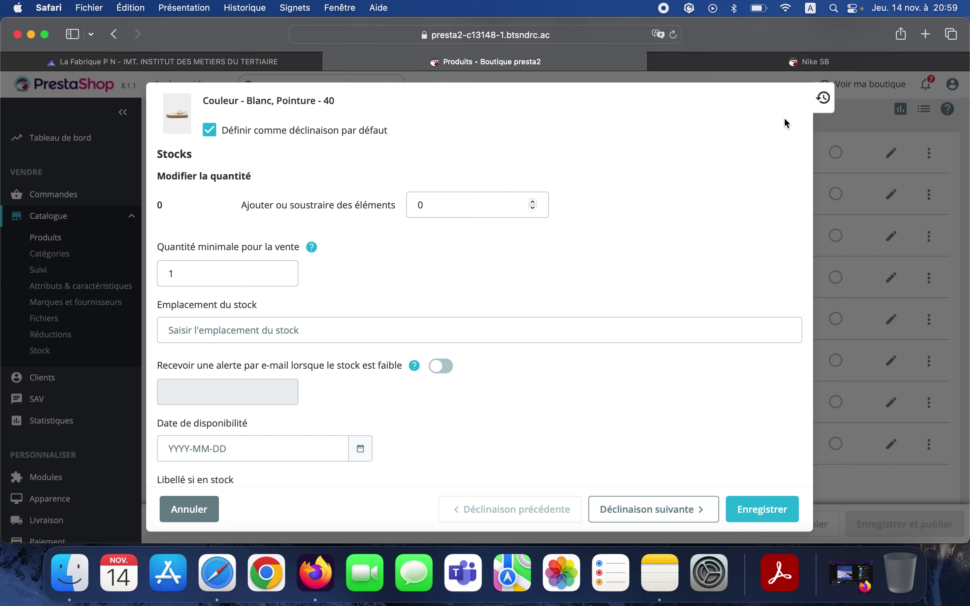
{"action": "left_click", "coordinate": [816, 239]}
- Assign the white shoe image to the Couleur Blanc, Pointure 41 combination and save it
{"action": "scroll", "coordinate": [418, 178], "scroll_direction": "up", "scroll_amount": 6}
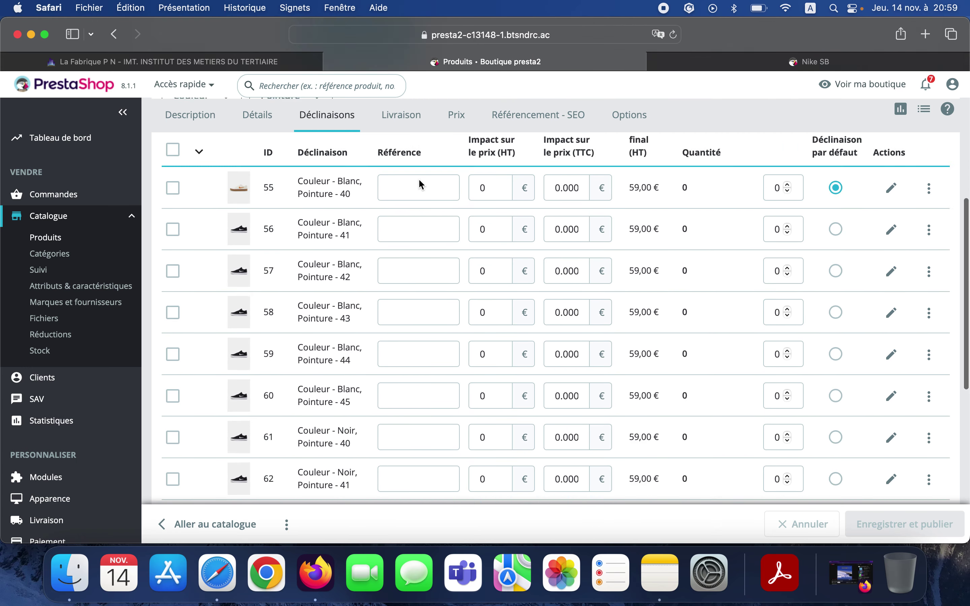
{"action": "scroll", "coordinate": [297, 305], "scroll_direction": "down", "scroll_amount": 2}
{"action": "scroll", "coordinate": [296, 305], "scroll_direction": "down", "scroll_amount": 1}
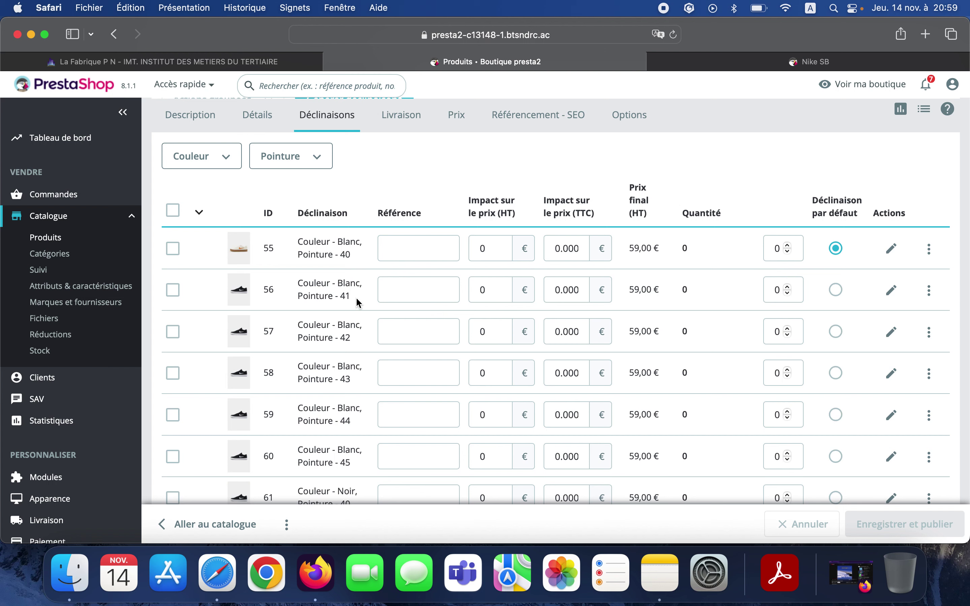
{"action": "left_click", "coordinate": [891, 292]}
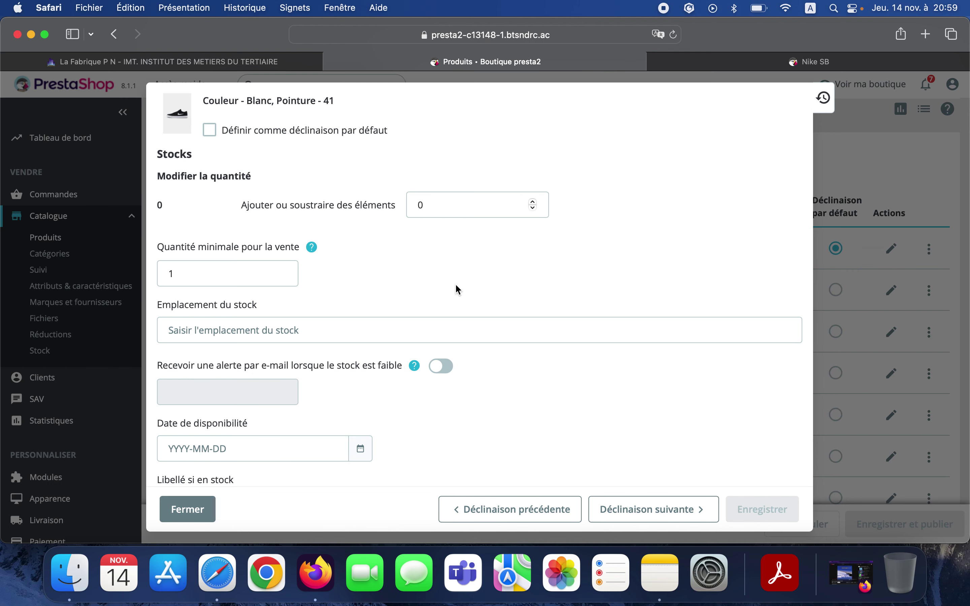
{"action": "scroll", "coordinate": [362, 292], "scroll_direction": "down", "scroll_amount": 15}
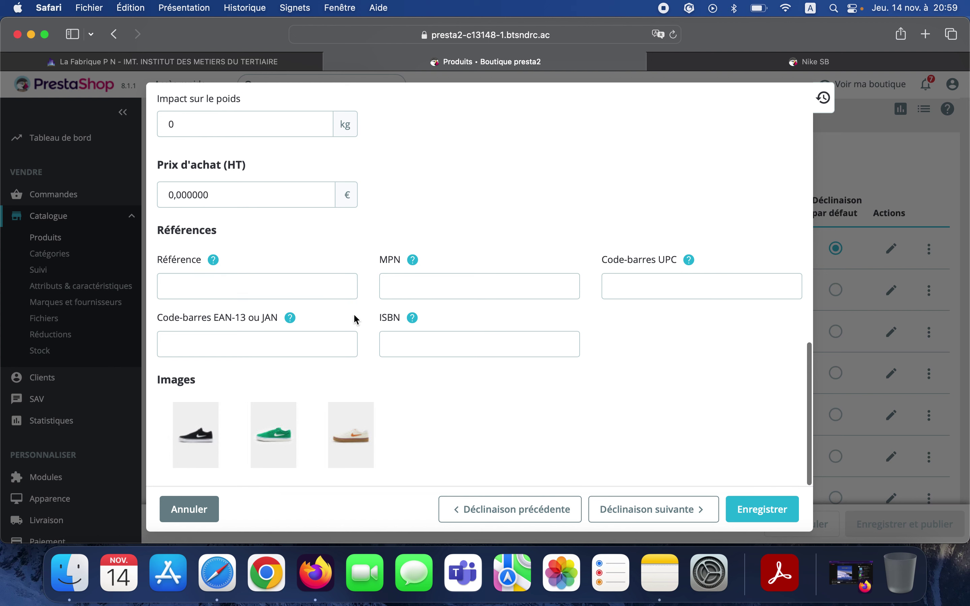
{"action": "left_click", "coordinate": [345, 432]}
{"action": "left_click", "coordinate": [769, 509]}
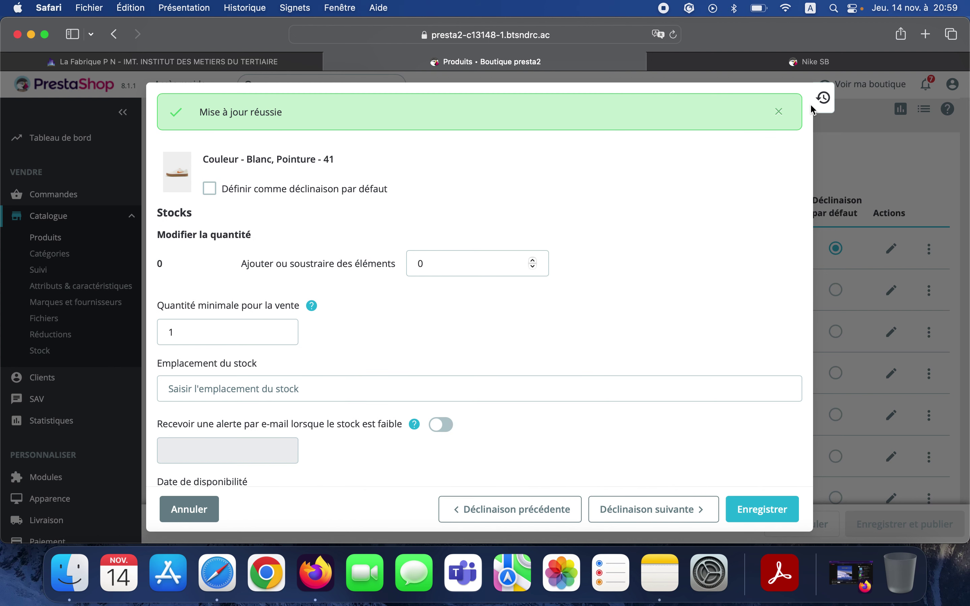
- Close the Couleur Blanc, Pointure 41 editing window and look through the combination list for the Vert combinations
{"action": "left_click", "coordinate": [779, 115]}
{"action": "left_click", "coordinate": [890, 208]}
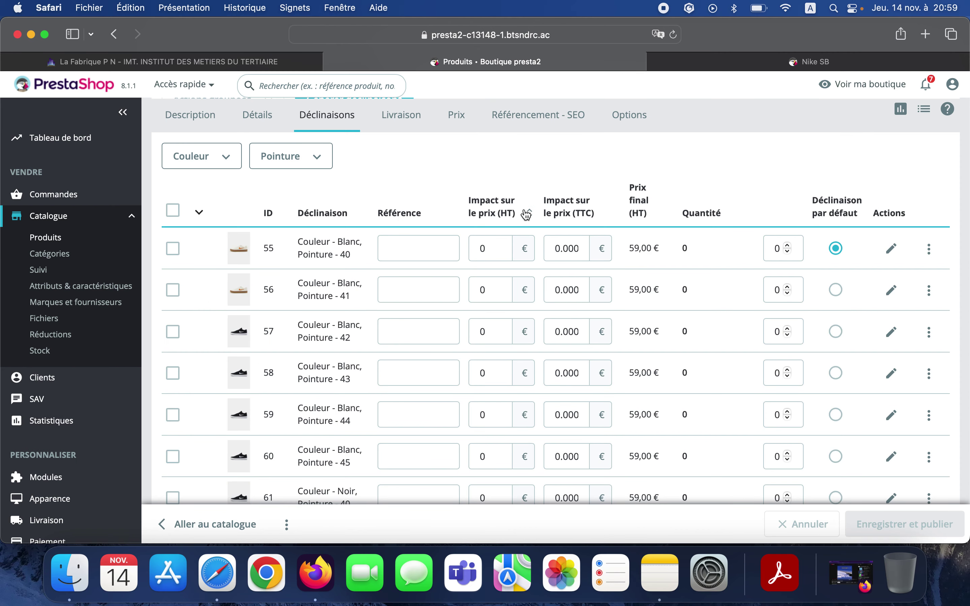
{"action": "scroll", "coordinate": [349, 341], "scroll_direction": "down", "scroll_amount": 5}
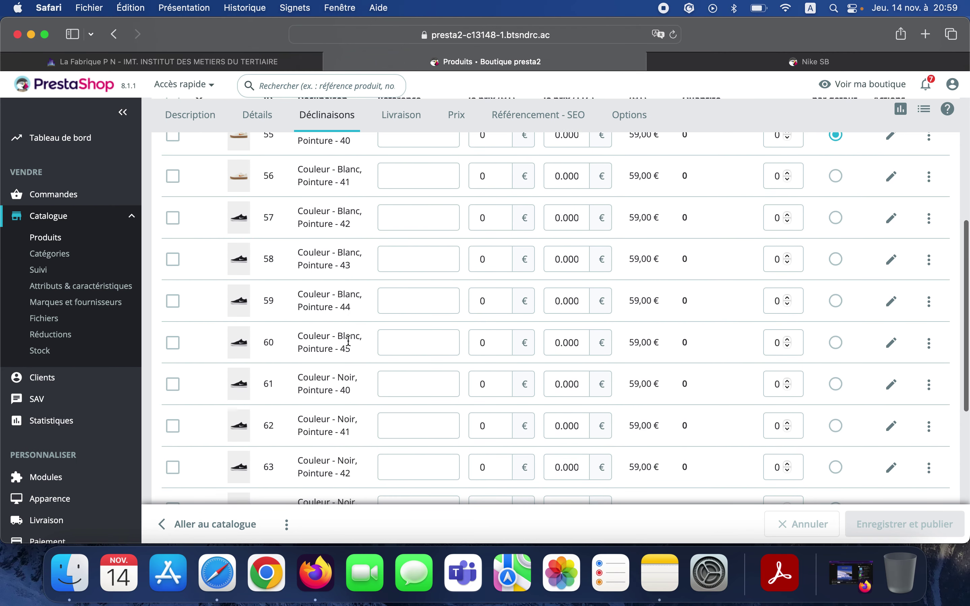
{"action": "scroll", "coordinate": [349, 341], "scroll_direction": "down", "scroll_amount": 4}
{"action": "scroll", "coordinate": [348, 341], "scroll_direction": "up", "scroll_amount": 7}
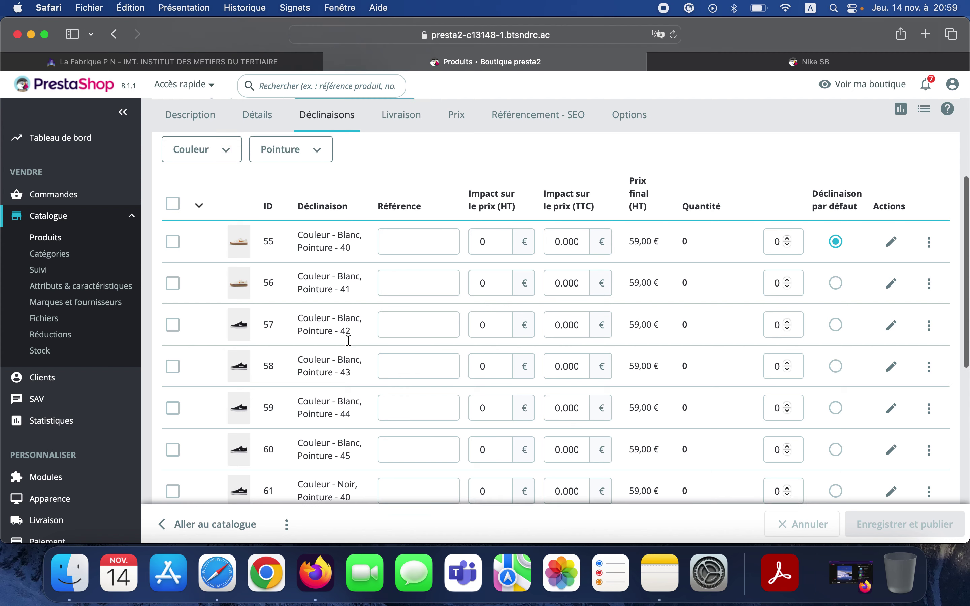
{"action": "scroll", "coordinate": [295, 337], "scroll_direction": "down", "scroll_amount": 3}
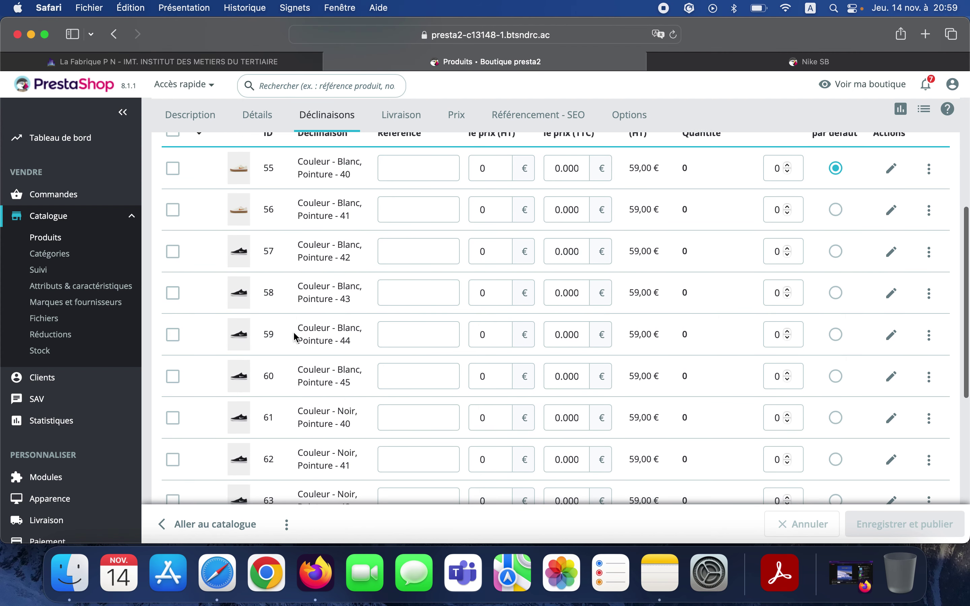
{"action": "scroll", "coordinate": [294, 337], "scroll_direction": "down", "scroll_amount": 2}
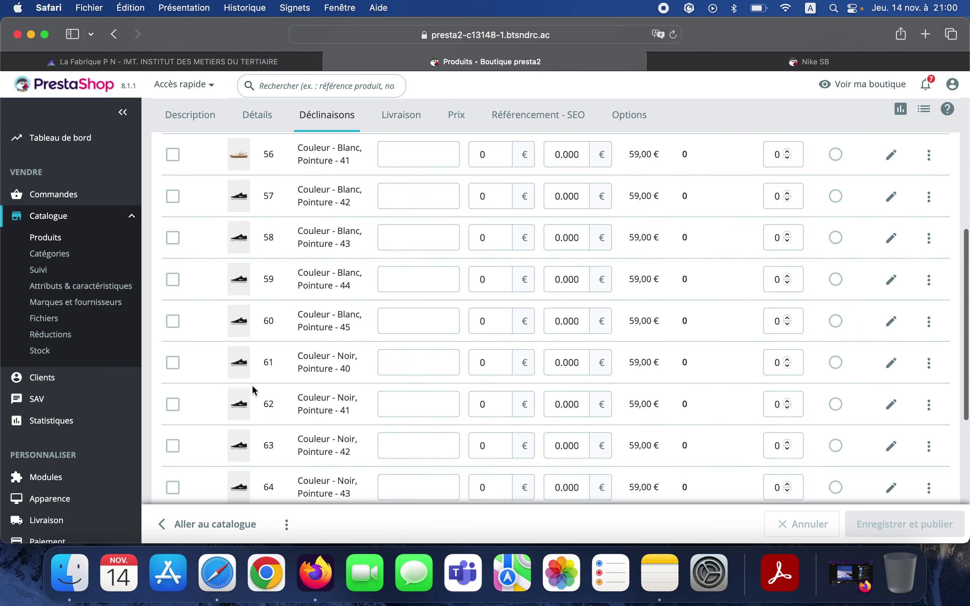
{"action": "scroll", "coordinate": [326, 372], "scroll_direction": "down", "scroll_amount": 3}
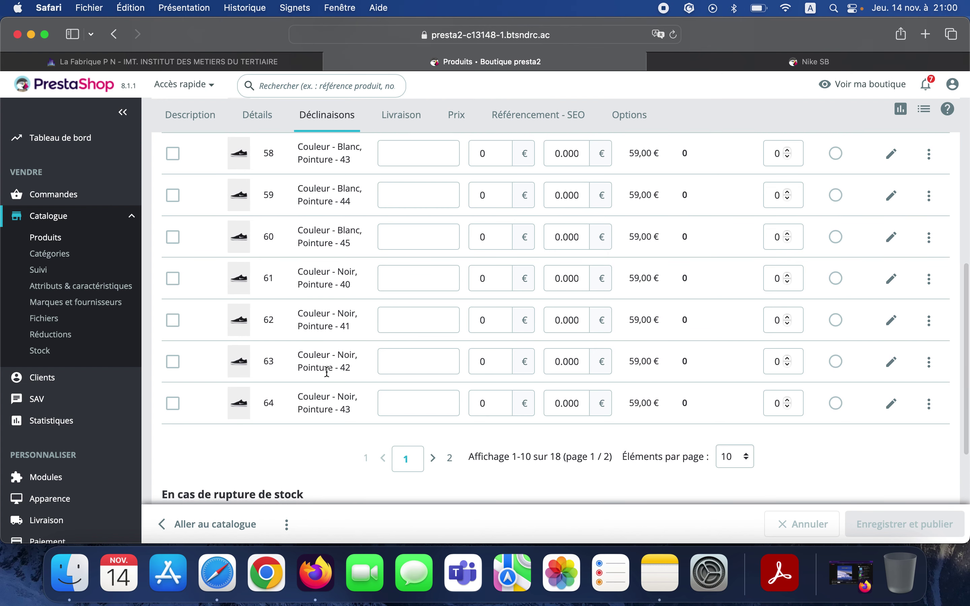
{"action": "scroll", "coordinate": [323, 340], "scroll_direction": "up", "scroll_amount": 6}
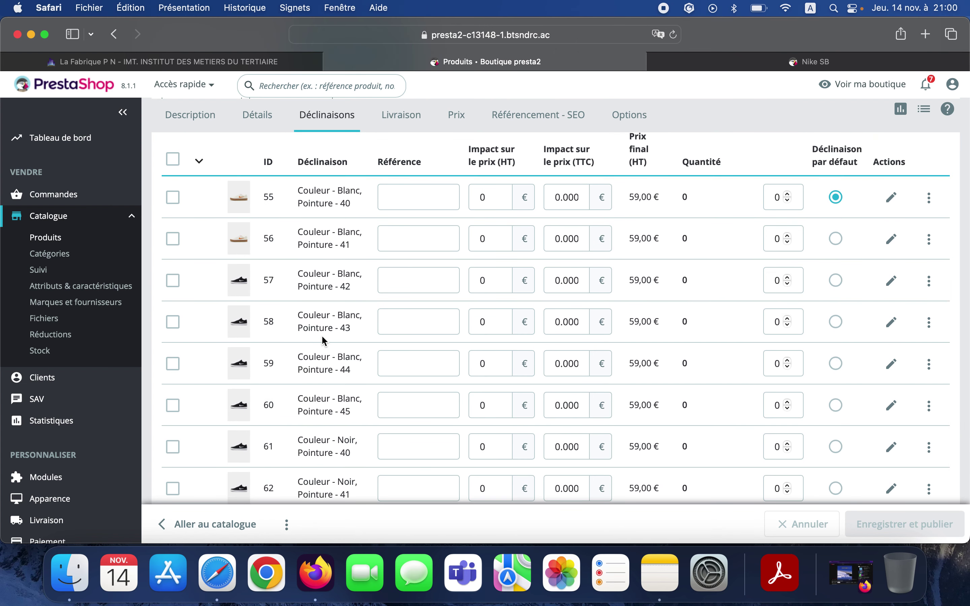
{"action": "scroll", "coordinate": [324, 341], "scroll_direction": "down", "scroll_amount": 5}
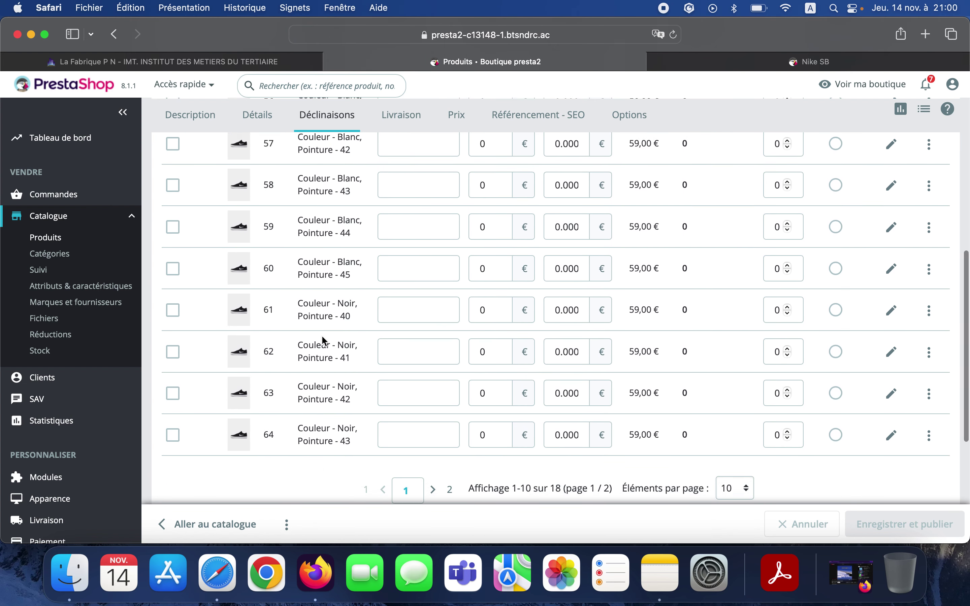
{"action": "scroll", "coordinate": [321, 335], "scroll_direction": "up", "scroll_amount": 4}
{"action": "scroll", "coordinate": [322, 335], "scroll_direction": "up", "scroll_amount": 10}
{"action": "scroll", "coordinate": [322, 336], "scroll_direction": "up", "scroll_amount": 2}
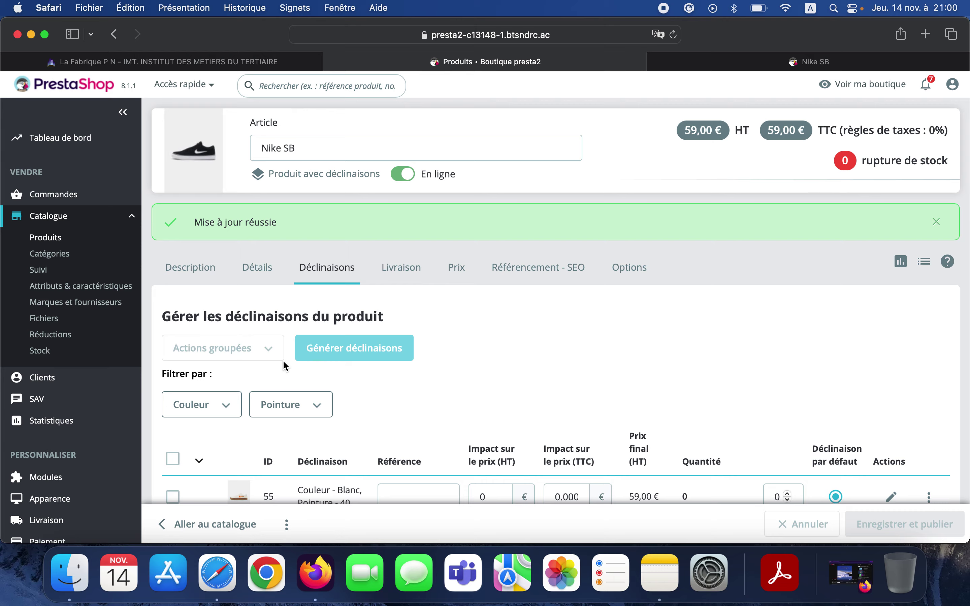
- Try to generate product combinations for Couleur Vert with every Pointure value from 40 to 45
{"action": "scroll", "coordinate": [281, 360], "scroll_direction": "down", "scroll_amount": 3}
{"action": "left_click", "coordinate": [340, 297]}
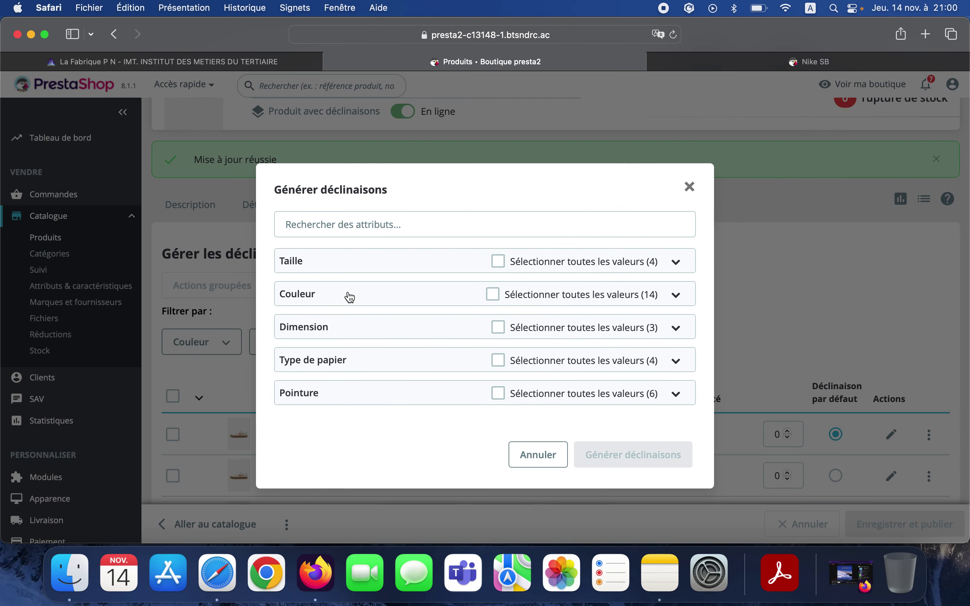
{"action": "left_click", "coordinate": [620, 261]}
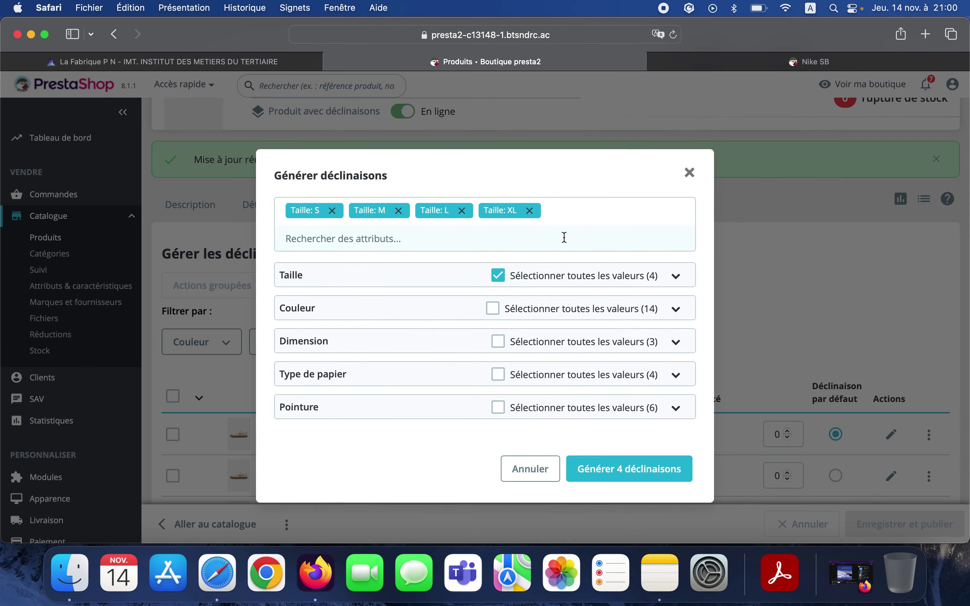
{"action": "left_click", "coordinate": [499, 277]}
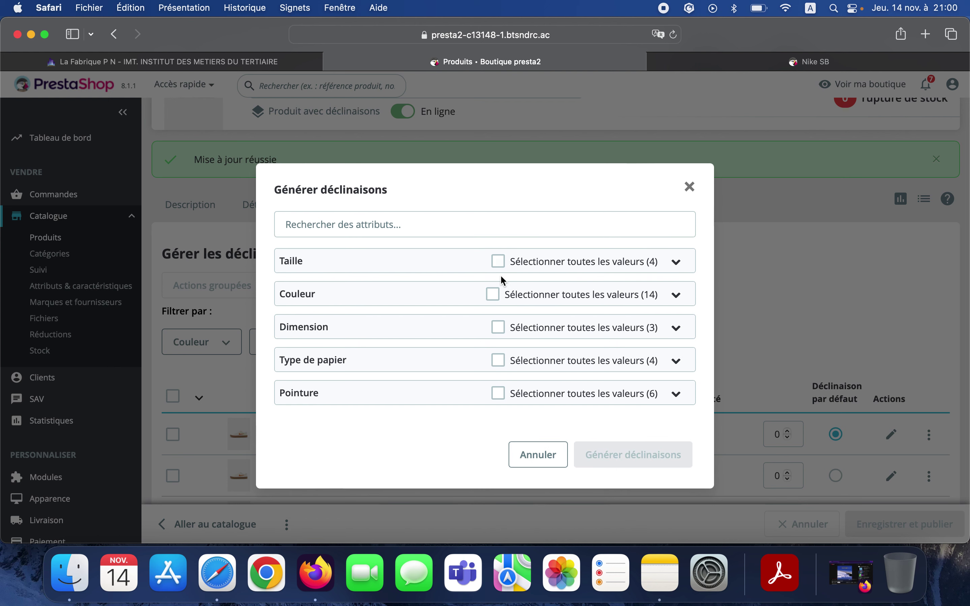
{"action": "left_click", "coordinate": [500, 393]}
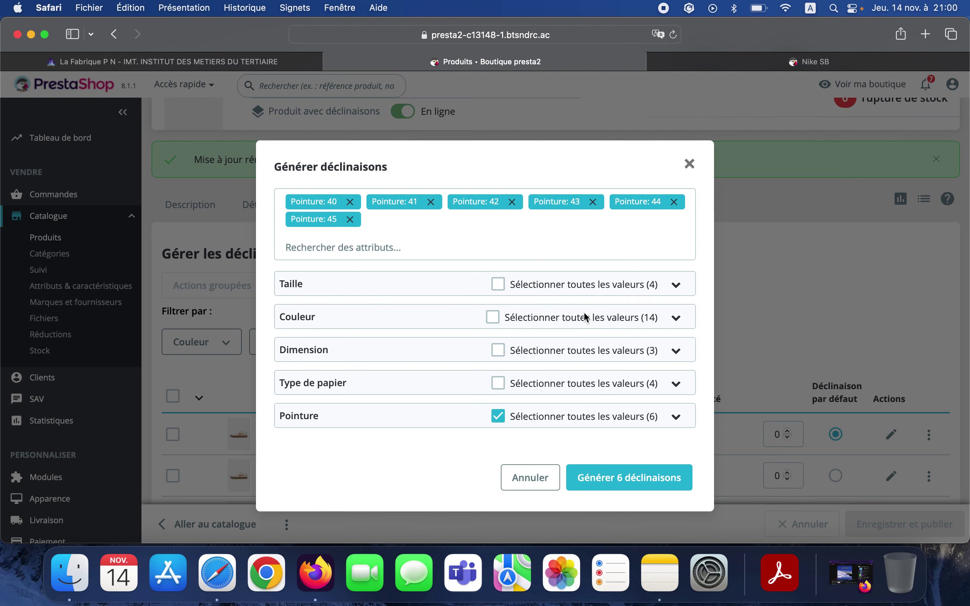
{"action": "left_click", "coordinate": [586, 317]}
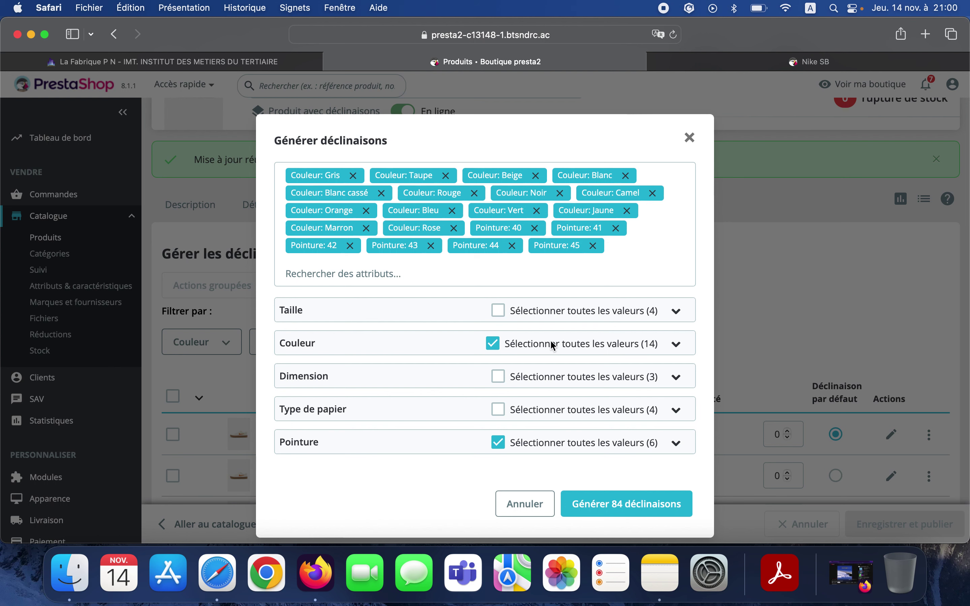
{"action": "left_click", "coordinate": [494, 345]}
{"action": "left_click", "coordinate": [675, 324]}
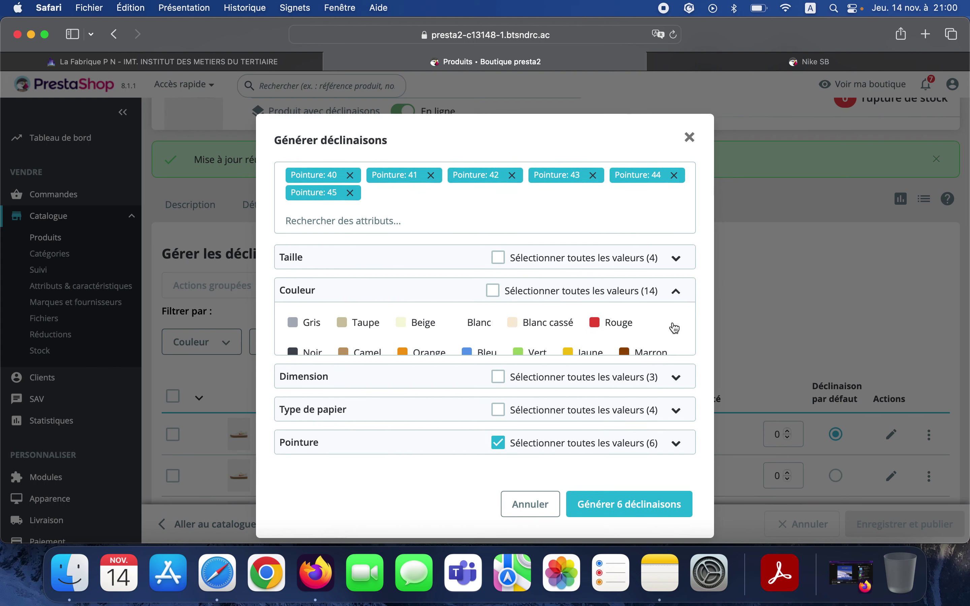
{"action": "left_click", "coordinate": [526, 347]}
{"action": "left_click", "coordinate": [618, 516]}
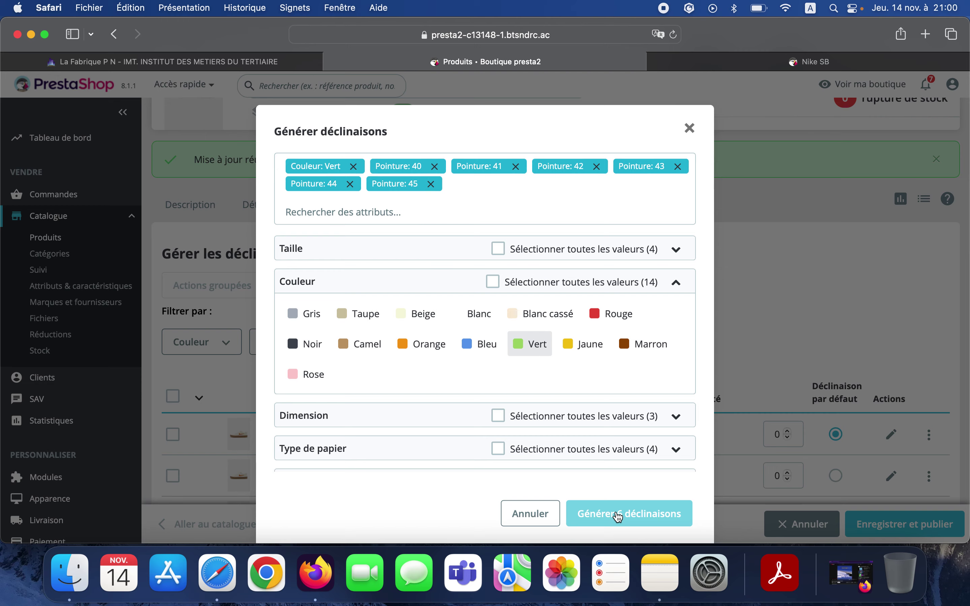
- Save and publish the Nike SB product
{"action": "scroll", "coordinate": [397, 322], "scroll_direction": "down", "scroll_amount": 10}
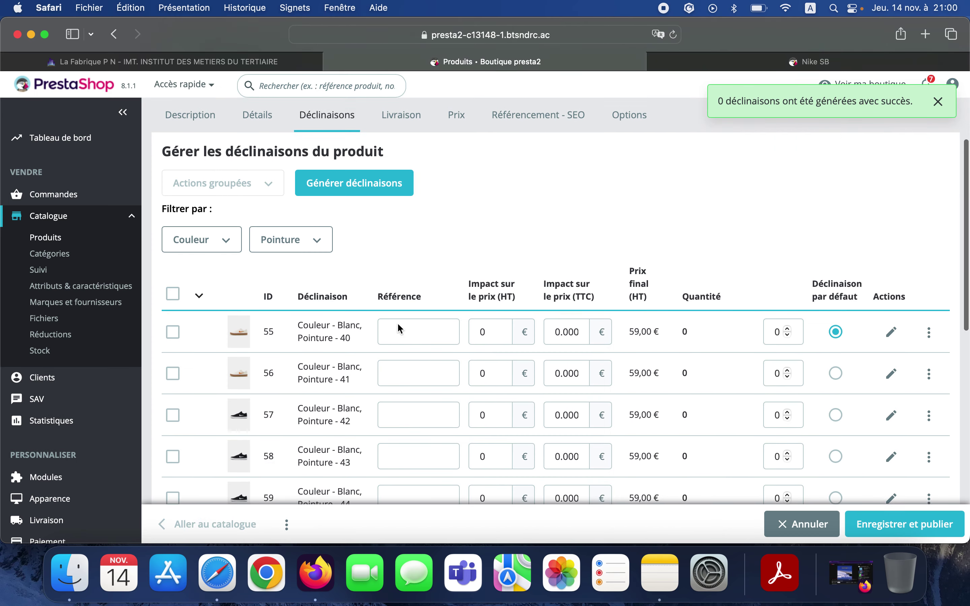
{"action": "scroll", "coordinate": [398, 327], "scroll_direction": "up", "scroll_amount": 6}
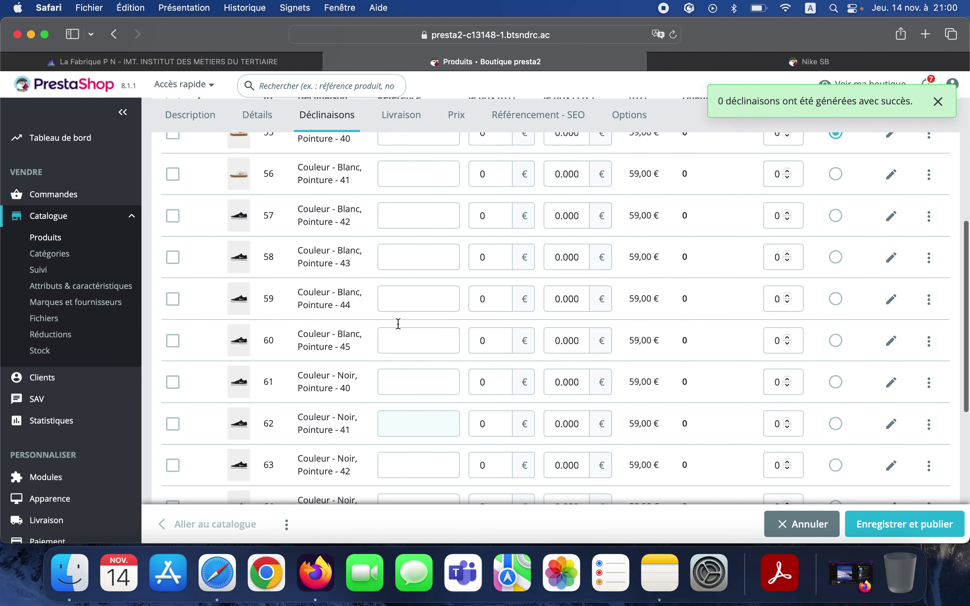
{"action": "scroll", "coordinate": [399, 328], "scroll_direction": "up", "scroll_amount": 4}
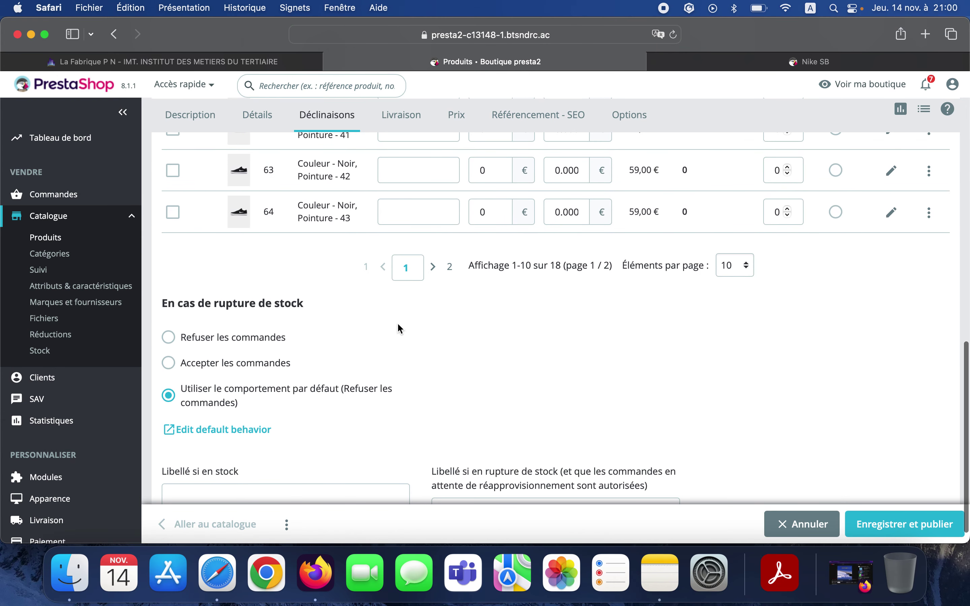
{"action": "left_click", "coordinate": [890, 528]}
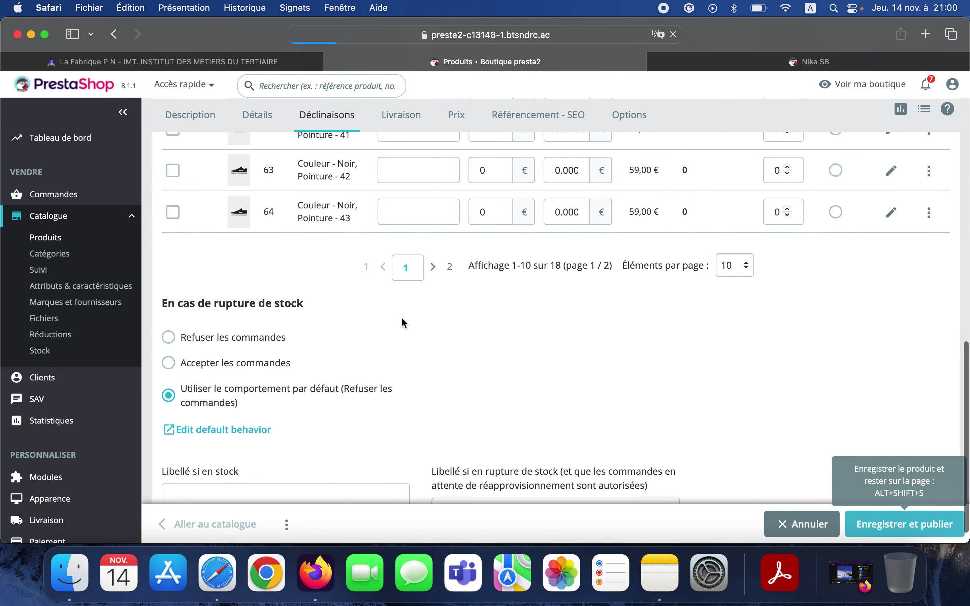
- Go to page 2 of the product's combination list and find the Couleur Vert combinations
{"action": "scroll", "coordinate": [492, 324], "scroll_direction": "down", "scroll_amount": 5}
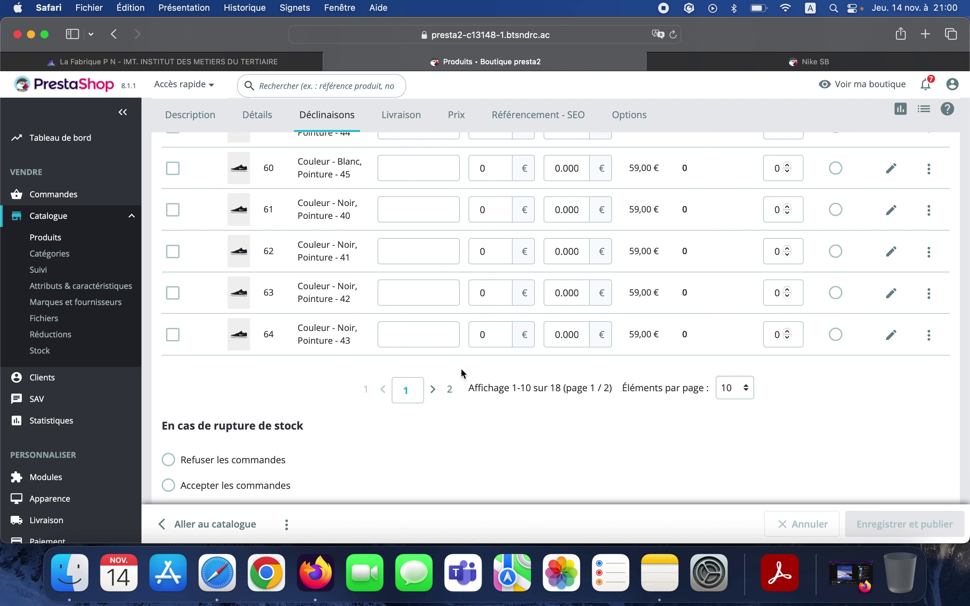
{"action": "scroll", "coordinate": [461, 369], "scroll_direction": "up", "scroll_amount": 1}
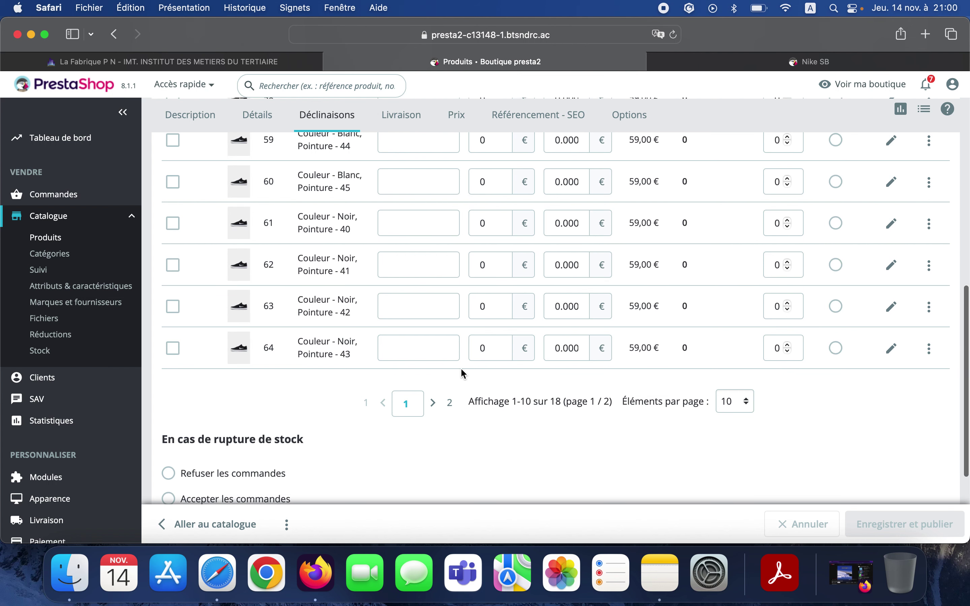
{"action": "left_click", "coordinate": [448, 404]}
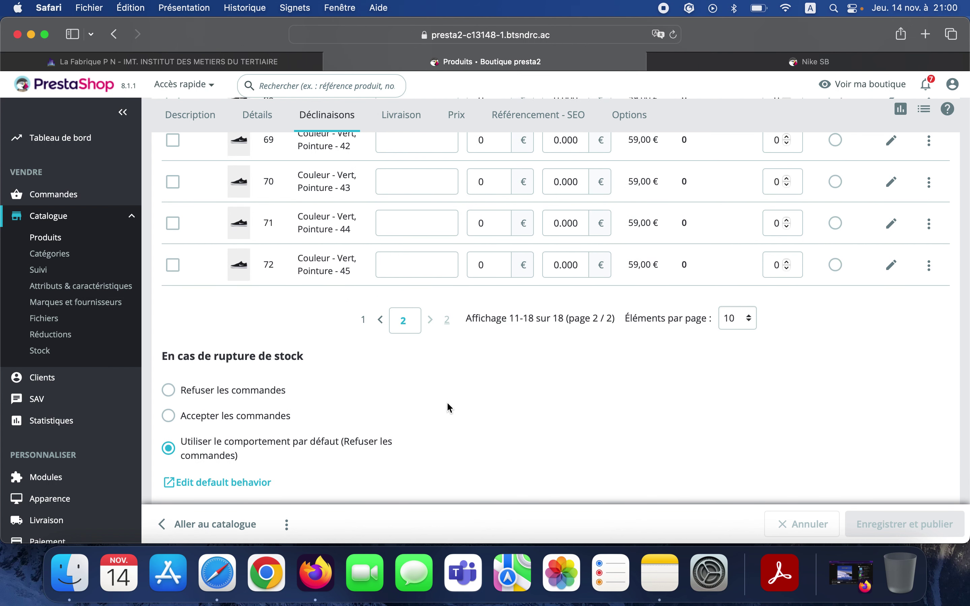
{"action": "scroll", "coordinate": [448, 404], "scroll_direction": "up", "scroll_amount": 5}
{"action": "scroll", "coordinate": [449, 406], "scroll_direction": "up", "scroll_amount": 3}
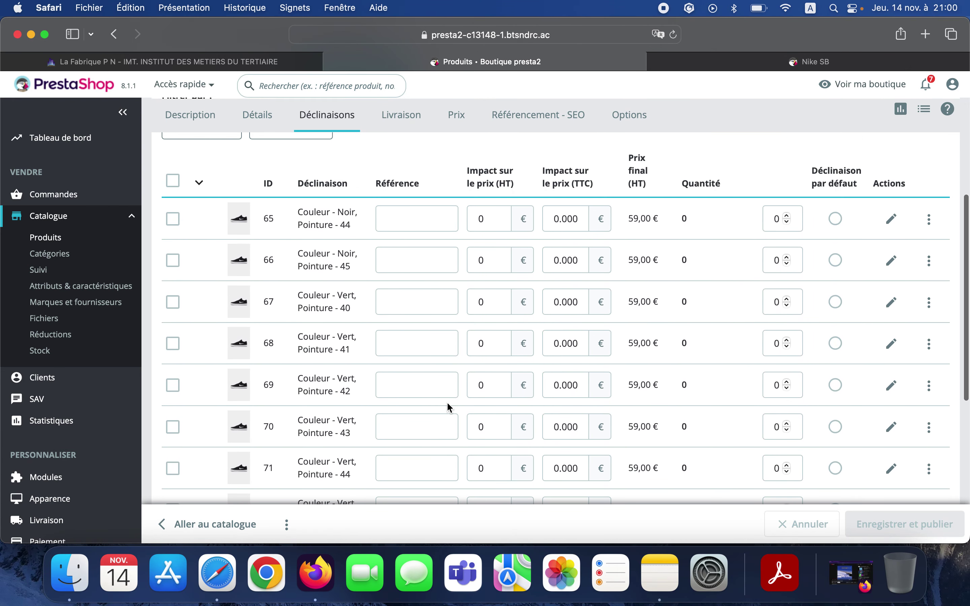
{"action": "scroll", "coordinate": [449, 404], "scroll_direction": "down", "scroll_amount": 2}
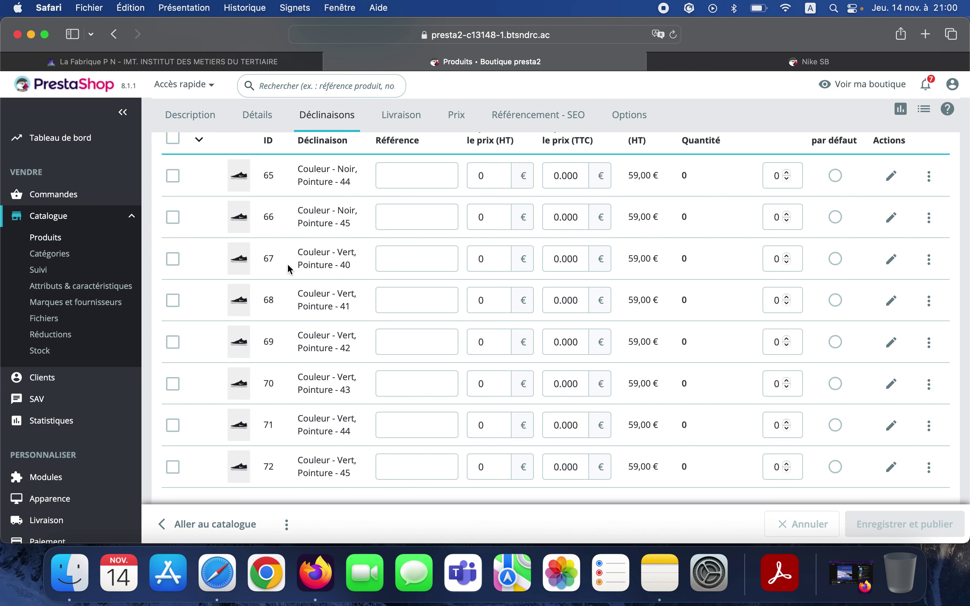
- Assign the green shoe image to the Couleur Vert, Pointure 40 combination, save it and close its editing window
{"action": "left_click", "coordinate": [892, 261]}
{"action": "scroll", "coordinate": [487, 296], "scroll_direction": "down", "scroll_amount": 10}
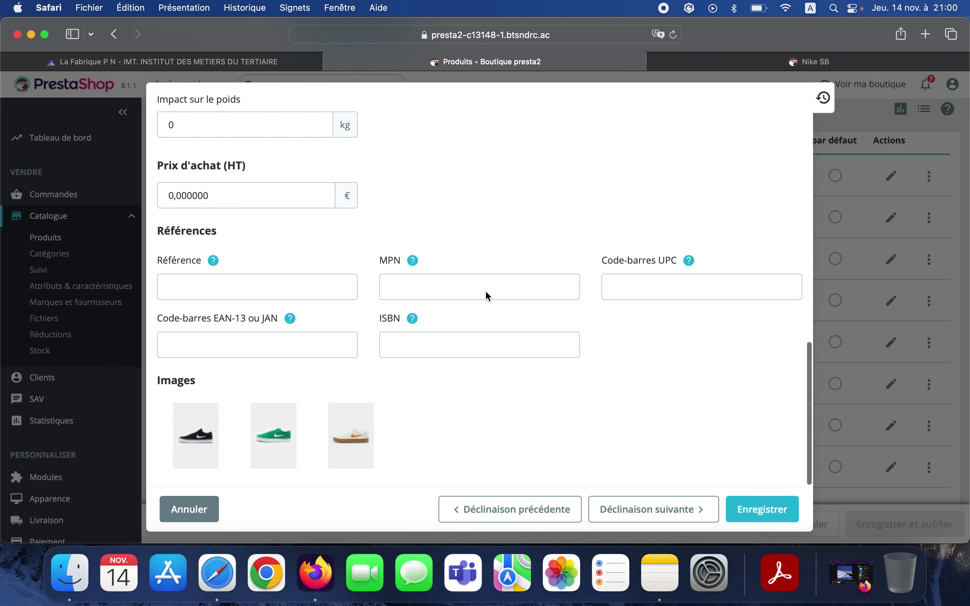
{"action": "left_click", "coordinate": [225, 438]}
{"action": "left_click", "coordinate": [268, 439]}
{"action": "left_click", "coordinate": [770, 512]}
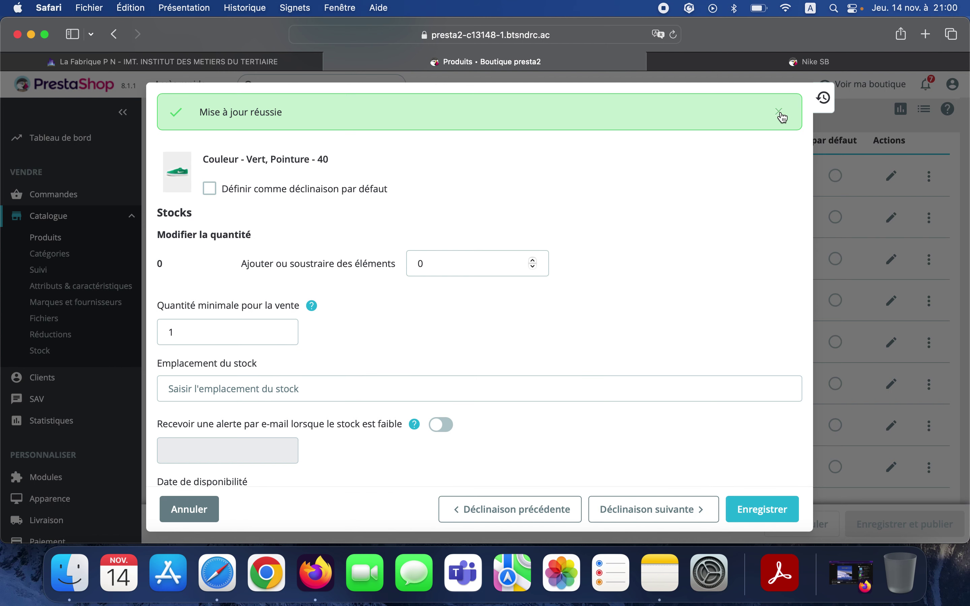
{"action": "left_click", "coordinate": [780, 112]}
{"action": "left_click", "coordinate": [869, 148]}
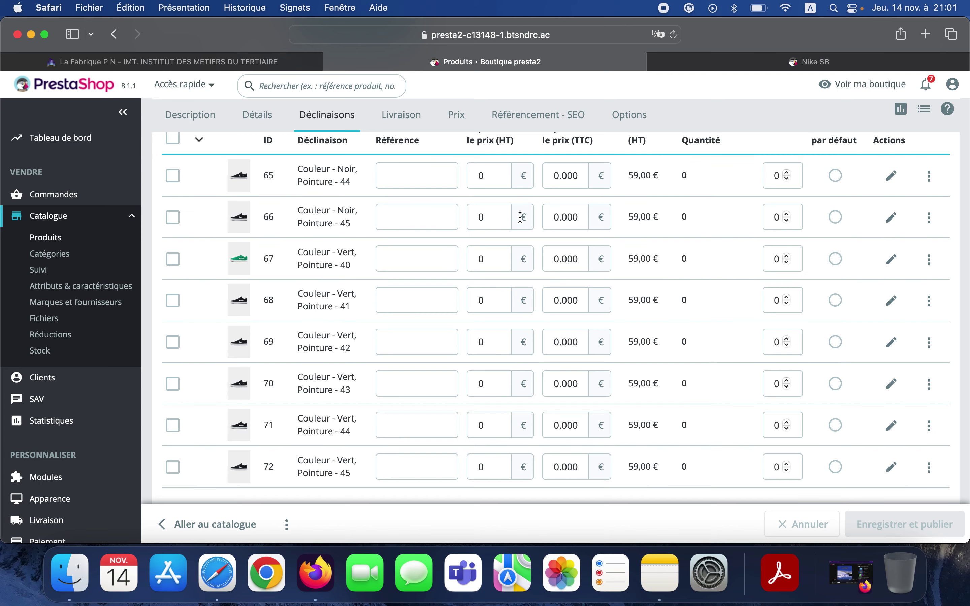
- Assign the green shoe image to the Couleur Vert, Pointure 41 combination and save it
{"action": "left_click", "coordinate": [890, 300]}
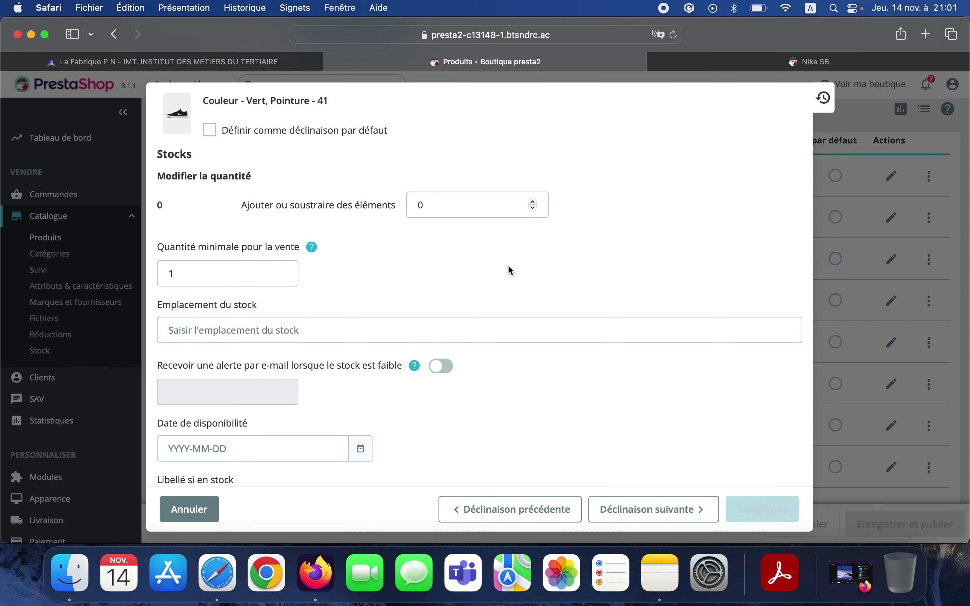
{"action": "scroll", "coordinate": [287, 219], "scroll_direction": "down", "scroll_amount": 10}
{"action": "scroll", "coordinate": [287, 219], "scroll_direction": "down", "scroll_amount": 8}
{"action": "left_click", "coordinate": [730, 509]}
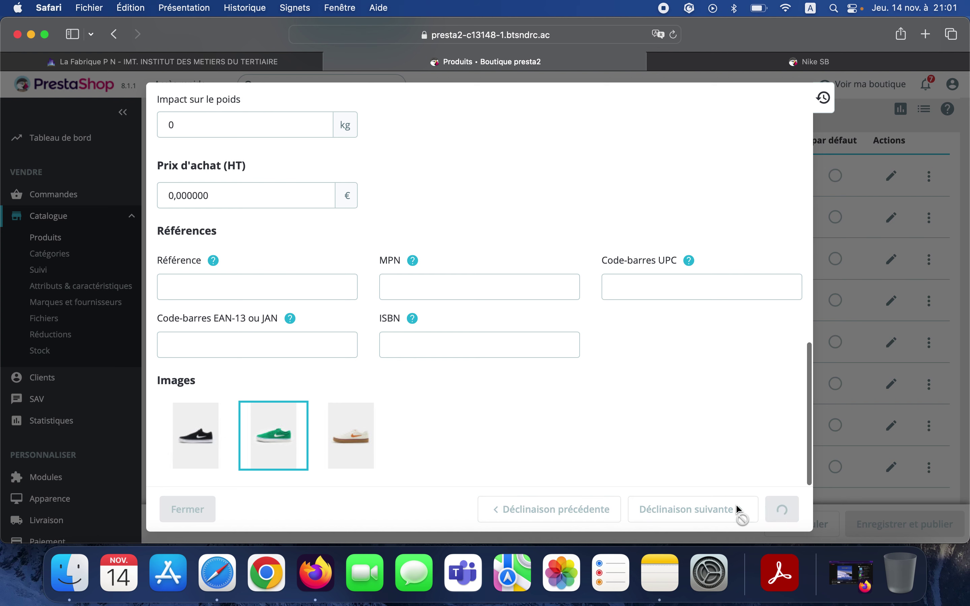
{"action": "left_click", "coordinate": [786, 511]}
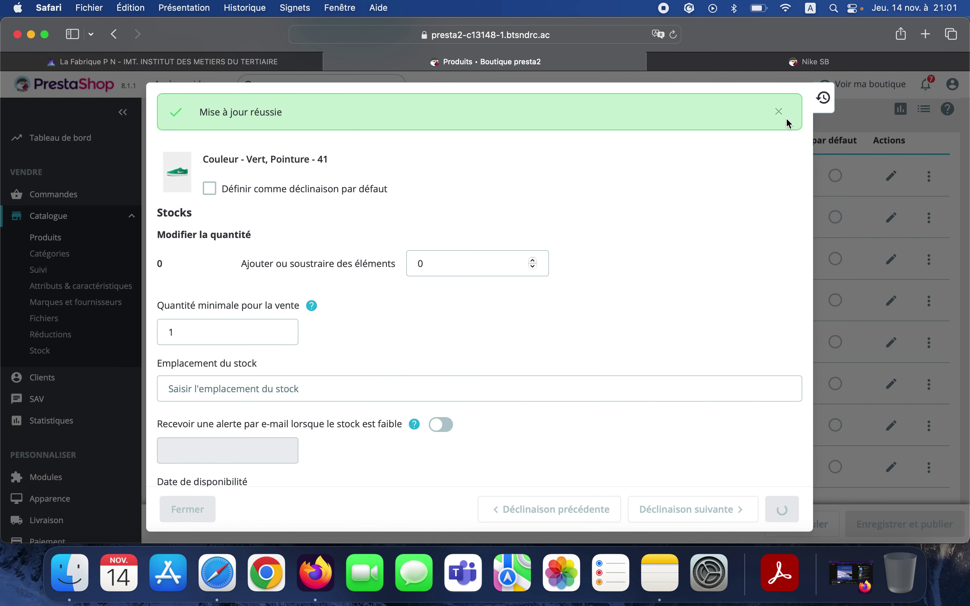
{"action": "left_click", "coordinate": [779, 112]}
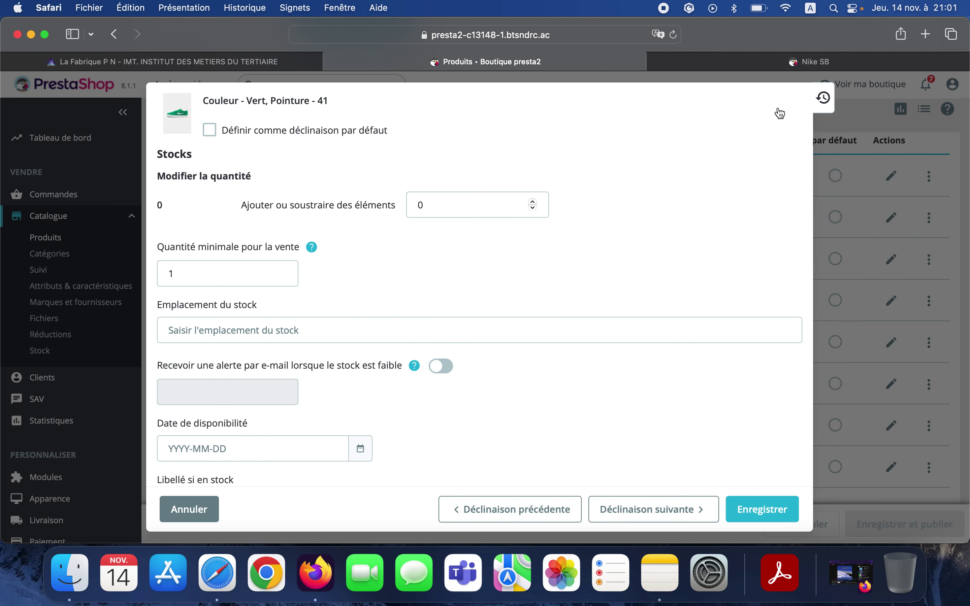
{"action": "left_click", "coordinate": [753, 517]}
- Switch to the shop's Nike SB page and reload it to check the photo for Couleur Vert, Pointure 40
{"action": "left_click", "coordinate": [810, 61]}
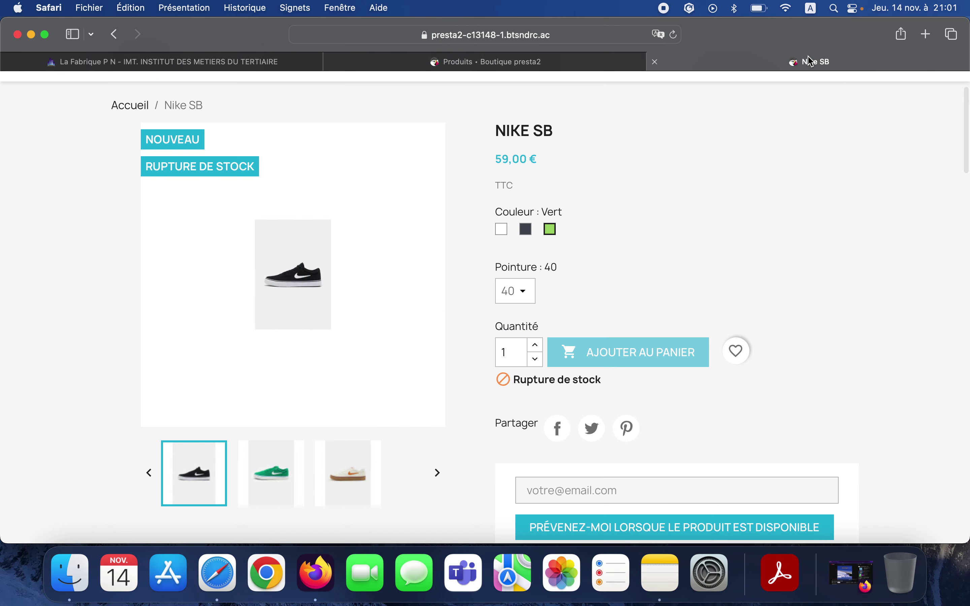
{"action": "left_click", "coordinate": [518, 34]}
{"action": "key", "text": "Return"}
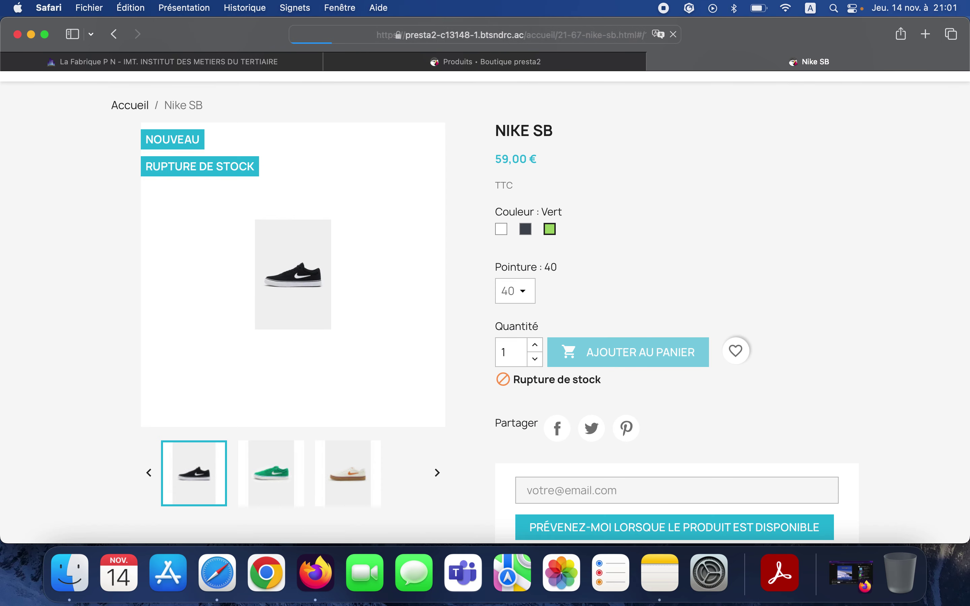
{"action": "scroll", "coordinate": [481, 317], "scroll_direction": "down", "scroll_amount": 3}
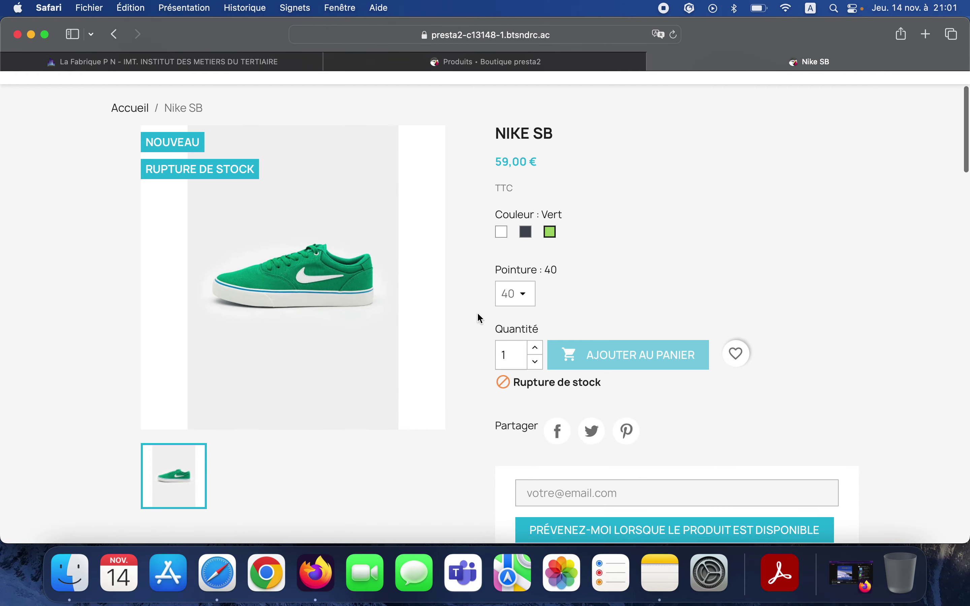
- Check the Nike SB product photo for Couleur Noir, Blanc and Vert in Pointure 40
{"action": "left_click", "coordinate": [529, 213]}
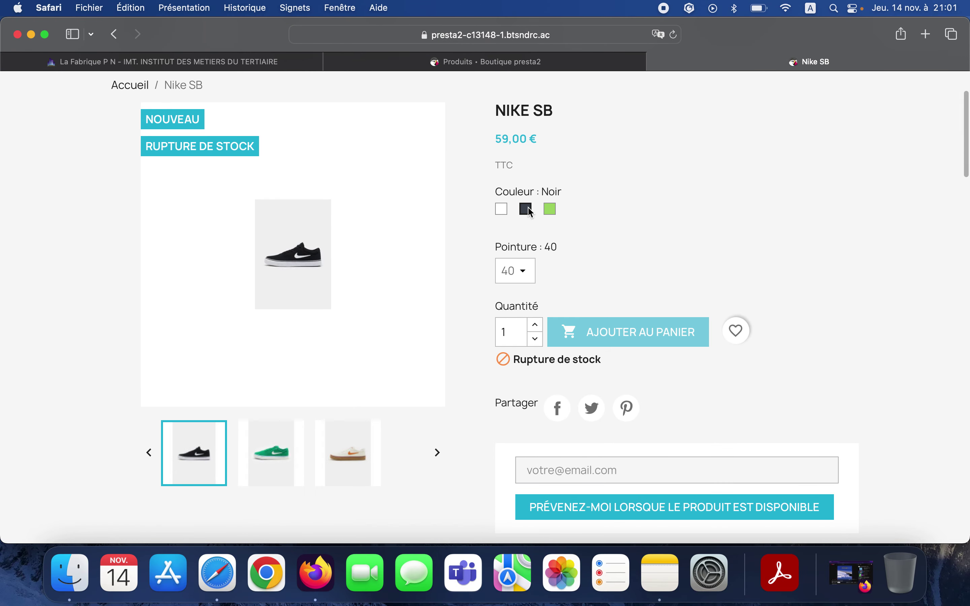
{"action": "left_click", "coordinate": [504, 210]}
{"action": "left_click", "coordinate": [526, 209]}
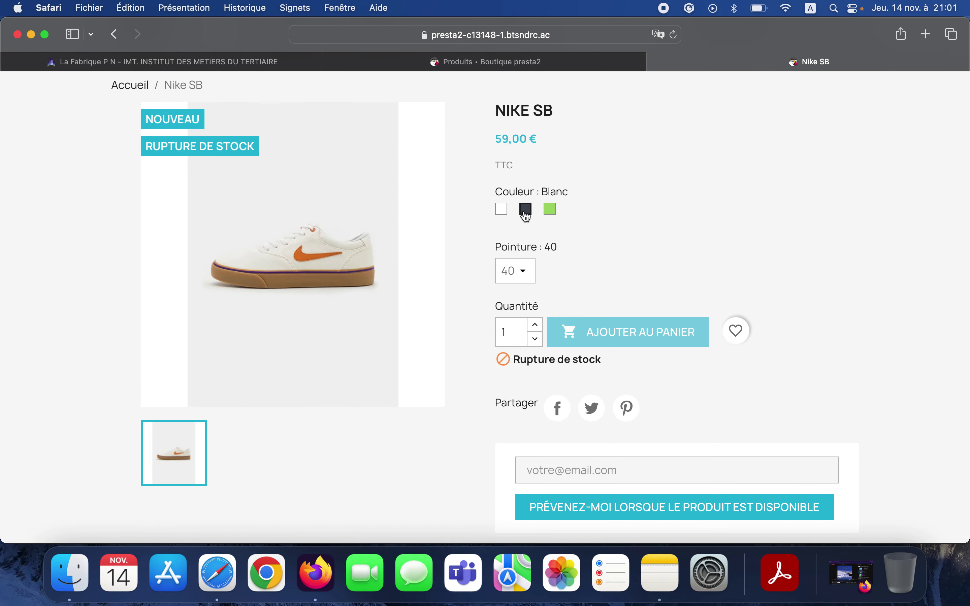
{"action": "left_click", "coordinate": [550, 210]}
- Choose Pointure 41 and check the product photo for Couleur Blanc, Noir and Vert
{"action": "left_click", "coordinate": [527, 270]}
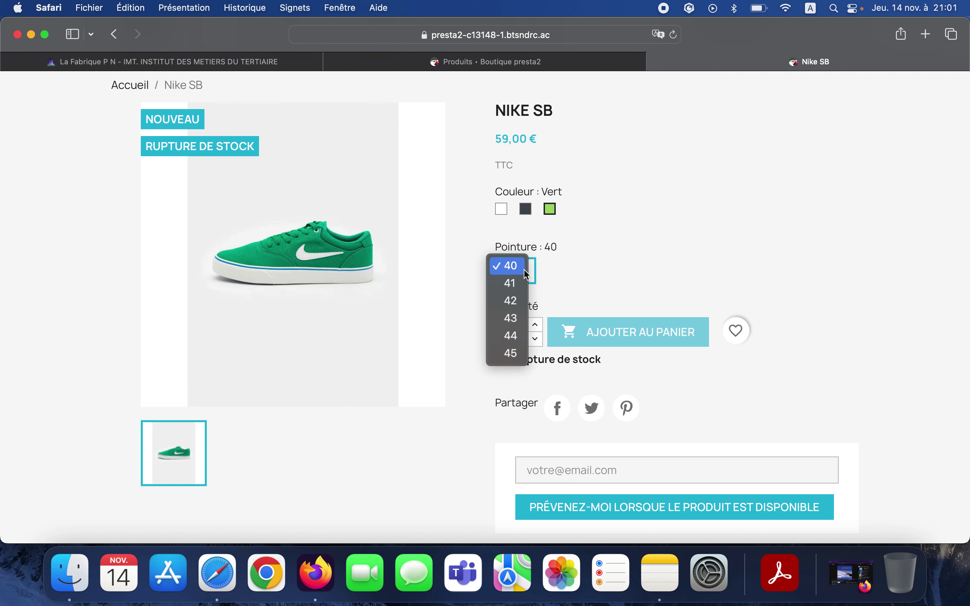
{"action": "left_click", "coordinate": [518, 282]}
{"action": "left_click", "coordinate": [501, 209]}
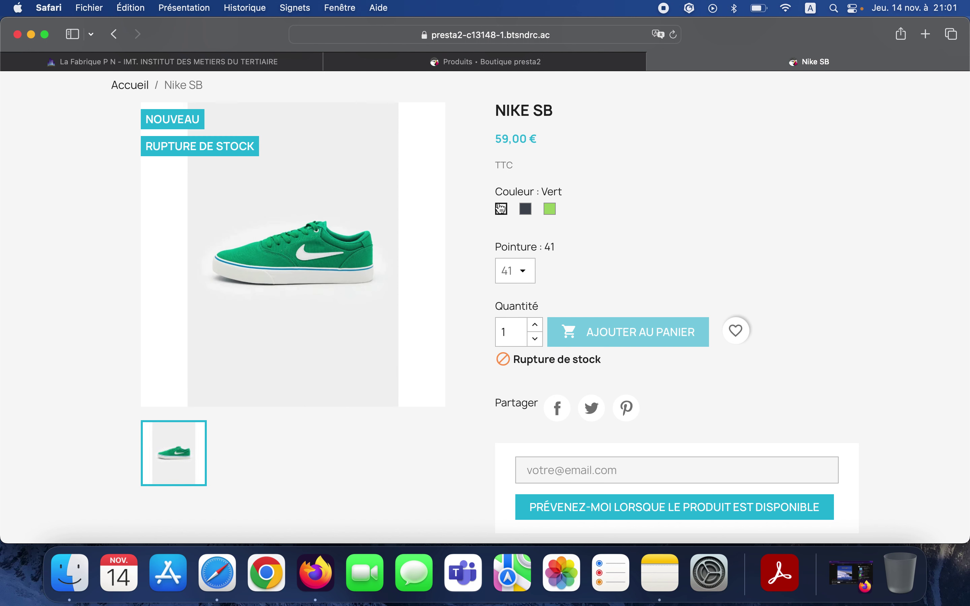
{"action": "left_click", "coordinate": [524, 212]}
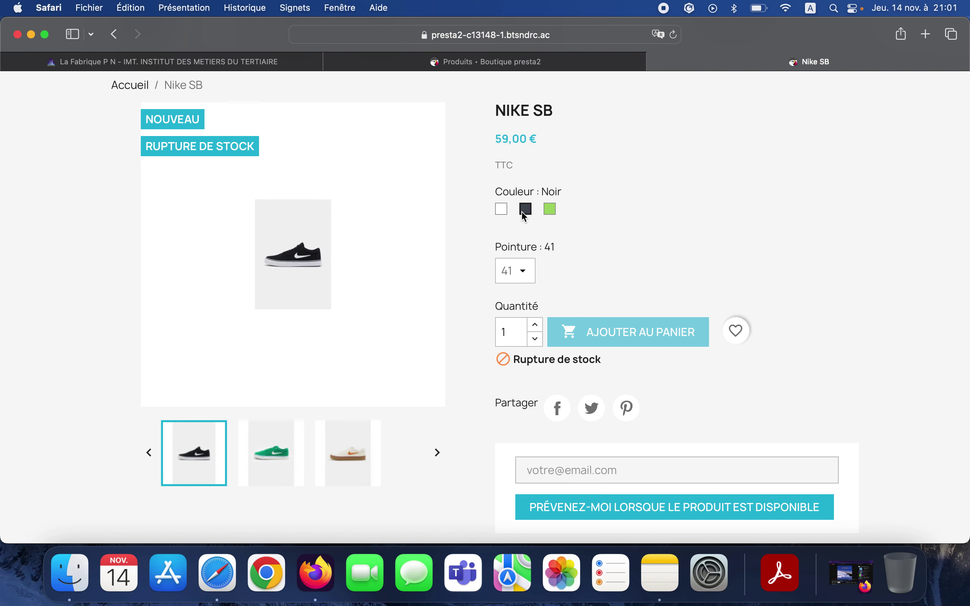
{"action": "left_click", "coordinate": [550, 211]}
- Return to the shop's home page from the Nike SB product page
{"action": "scroll", "coordinate": [619, 200], "scroll_direction": "up", "scroll_amount": 5}
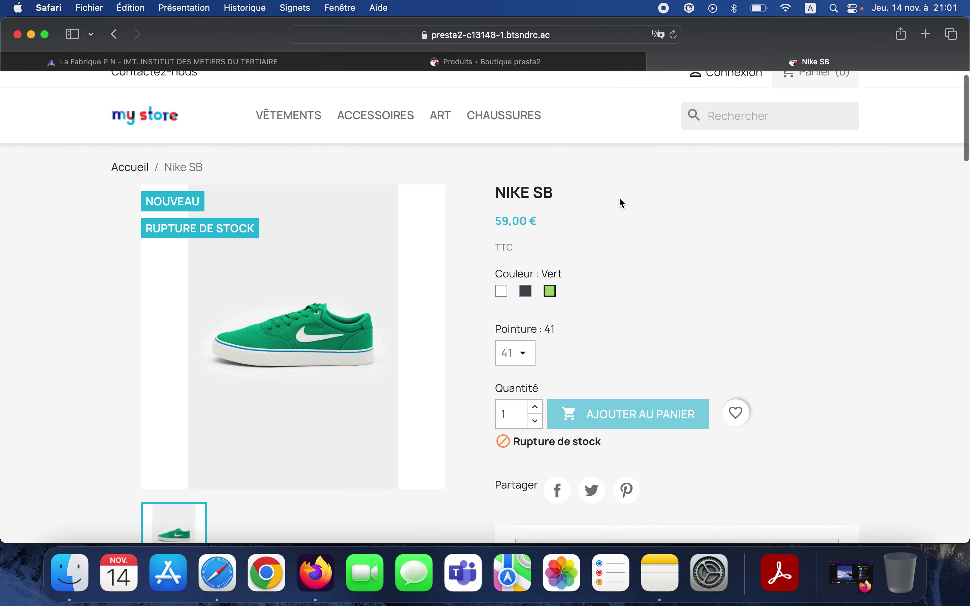
{"action": "left_click", "coordinate": [128, 134]}
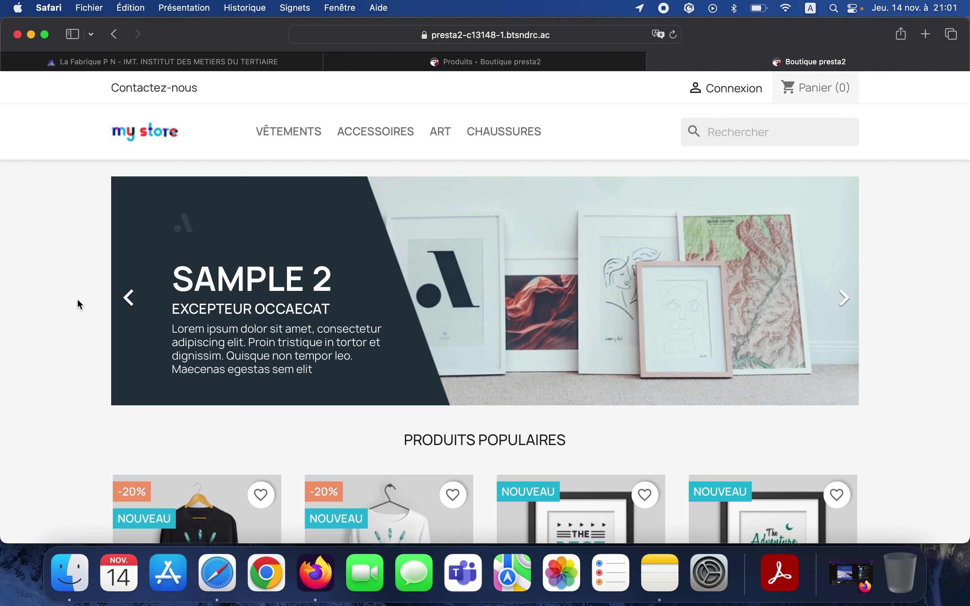
{"action": "scroll", "coordinate": [50, 252], "scroll_direction": "up", "scroll_amount": 1}
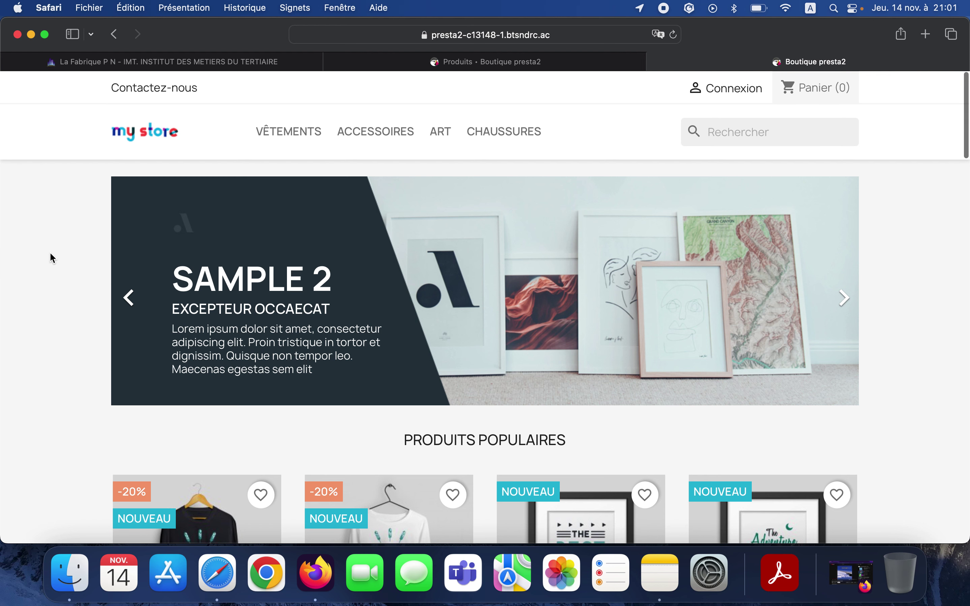